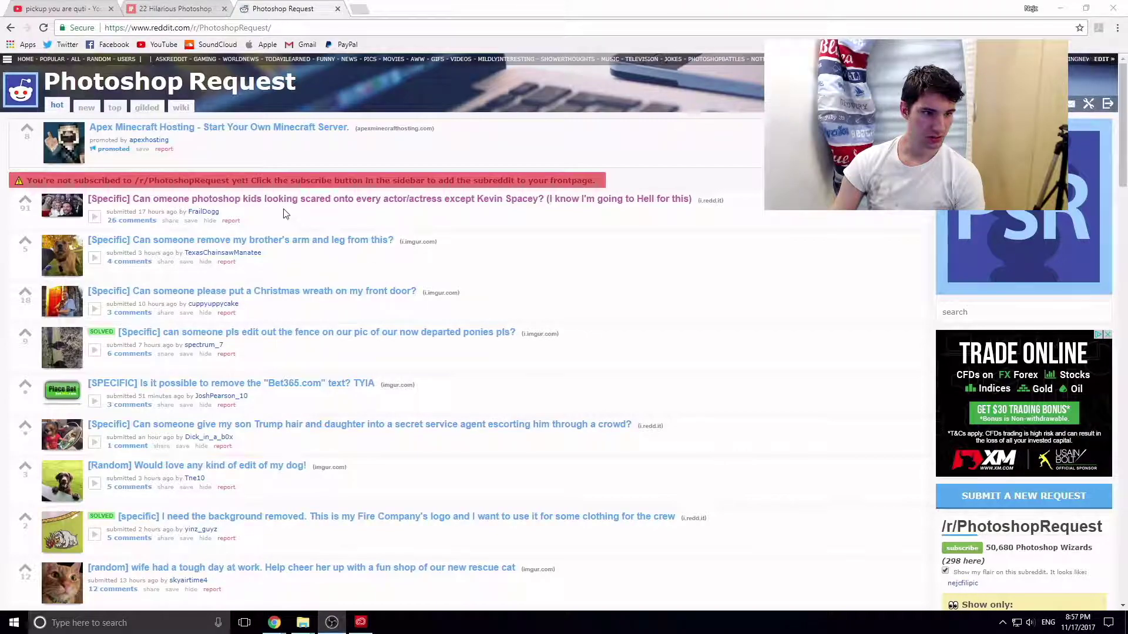
# - Open the scared-kids group selfie request post and bring up the selfie image's context menu
pyautogui.click(269, 199)
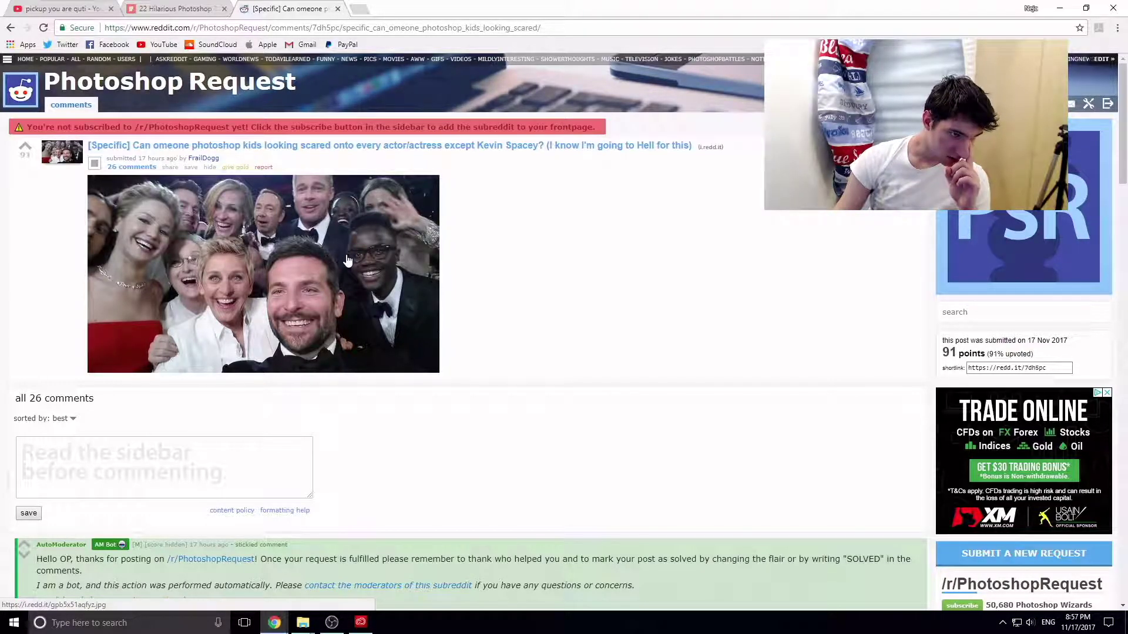
pyautogui.rightClick(261, 328)
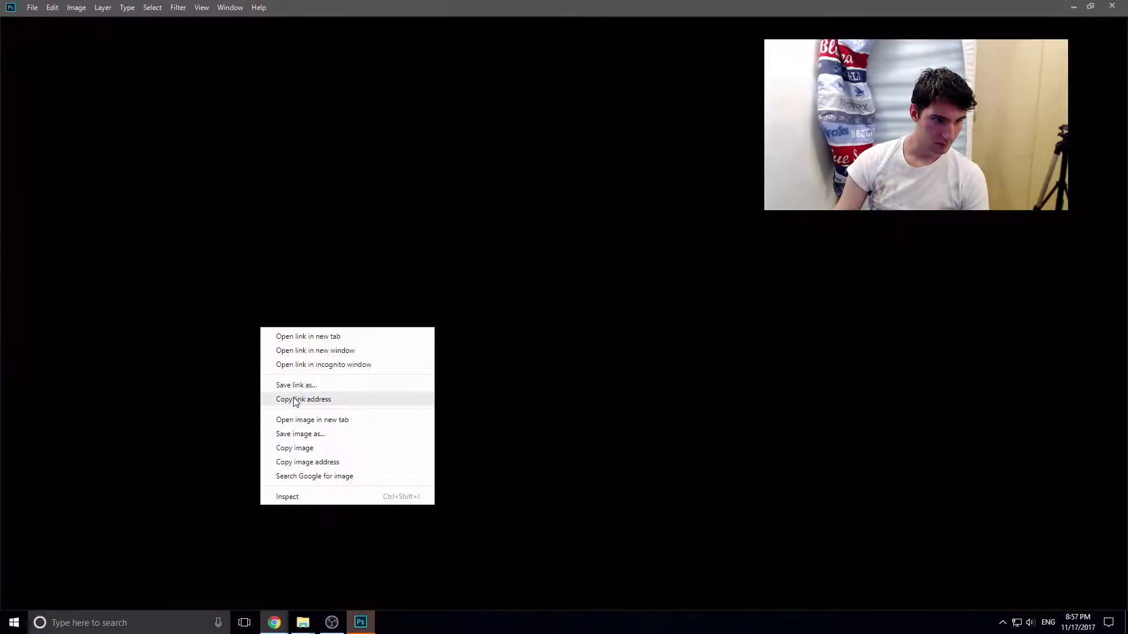
# - Paste the copied selfie into a new 599×337 clipboard document, discarding Untitled-1 unsaved
pyautogui.click(294, 448)
pyautogui.hotkey('ctrl', 'n')
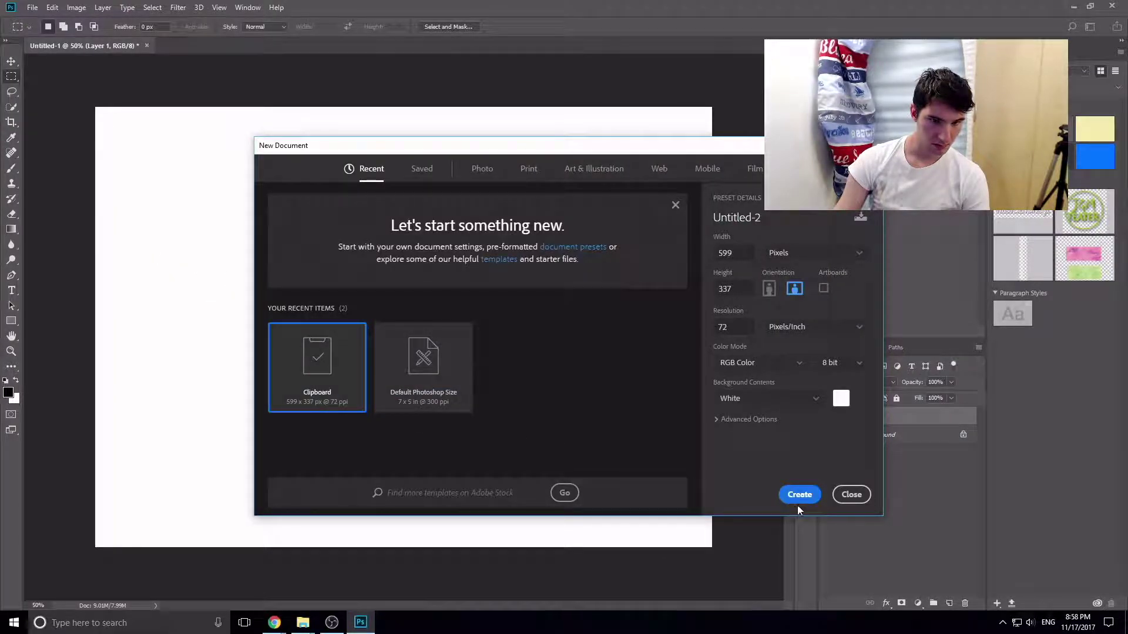
pyautogui.click(797, 494)
pyautogui.hotkey('ctrl', 'v')
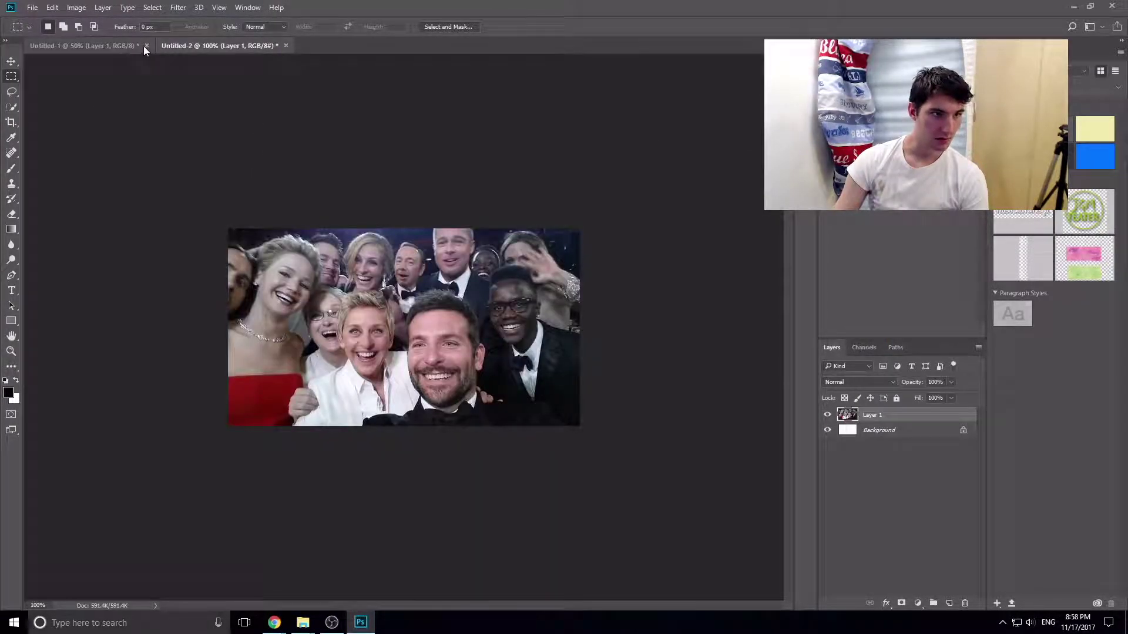
pyautogui.click(146, 45)
pyautogui.click(558, 239)
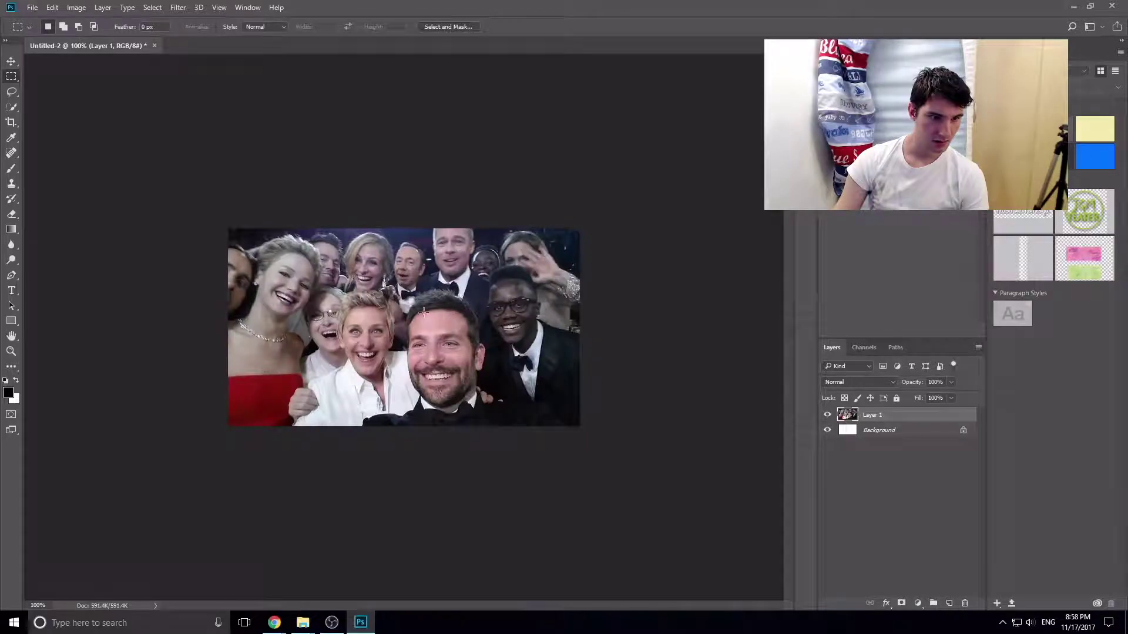
pyautogui.moveTo(273, 623)
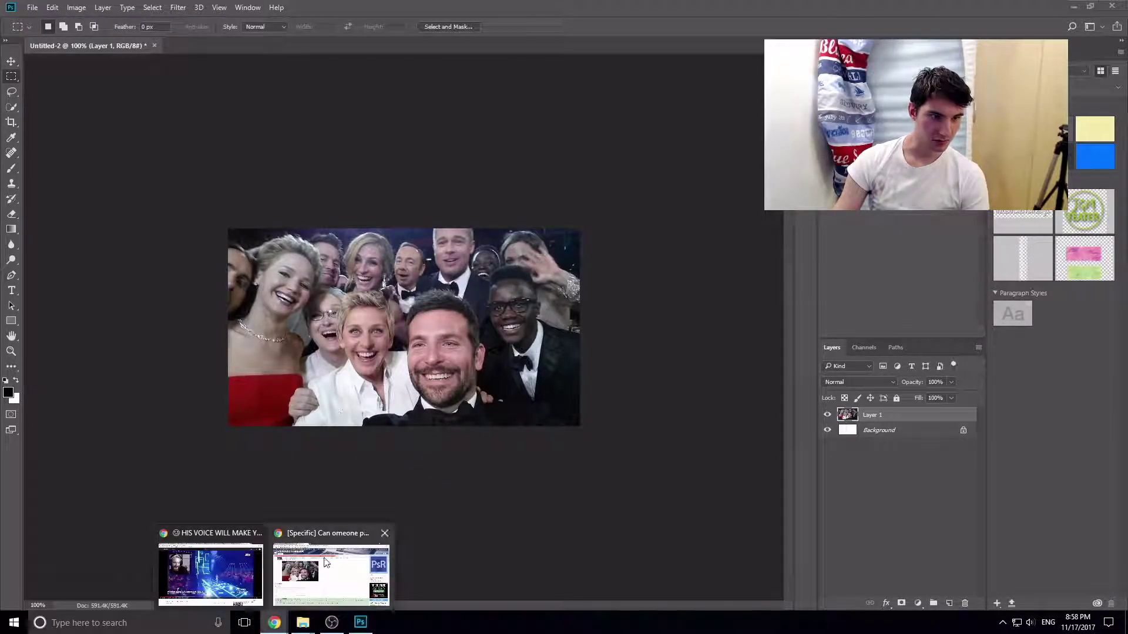
# - Search Google Images for 'kid' in a new browser tab
pyautogui.click(326, 563)
pyautogui.click(364, 13)
pyautogui.write('kid')
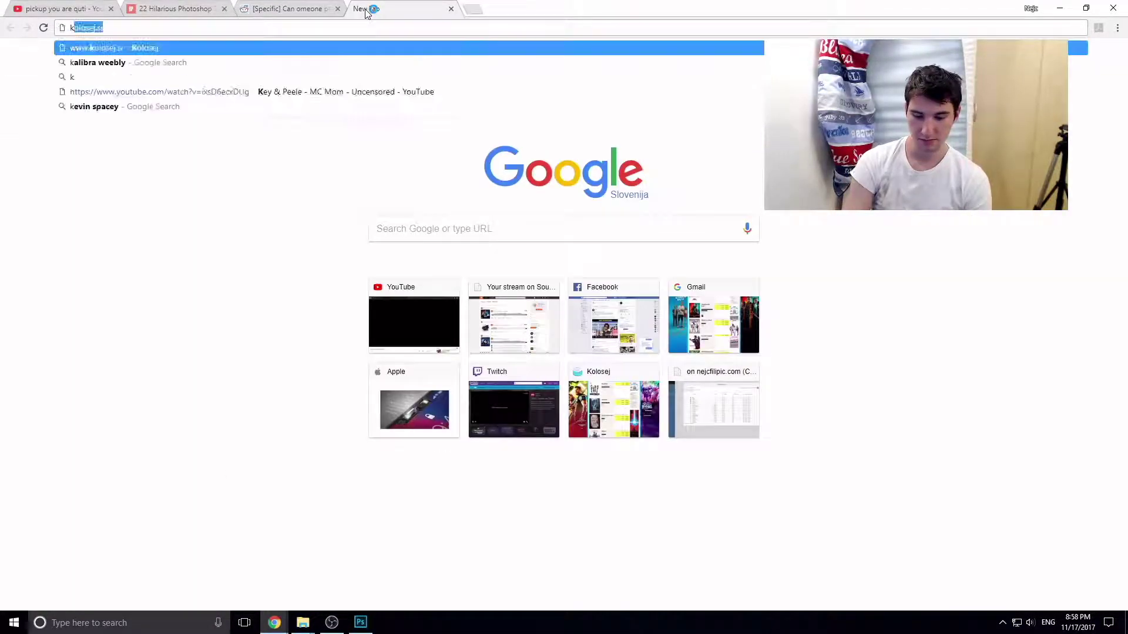
pyautogui.press('Return')
pyautogui.click(139, 112)
# - Copy the boy-in-green-hood photo and paste it into Photoshop as Layer 2
pyautogui.click(71, 112)
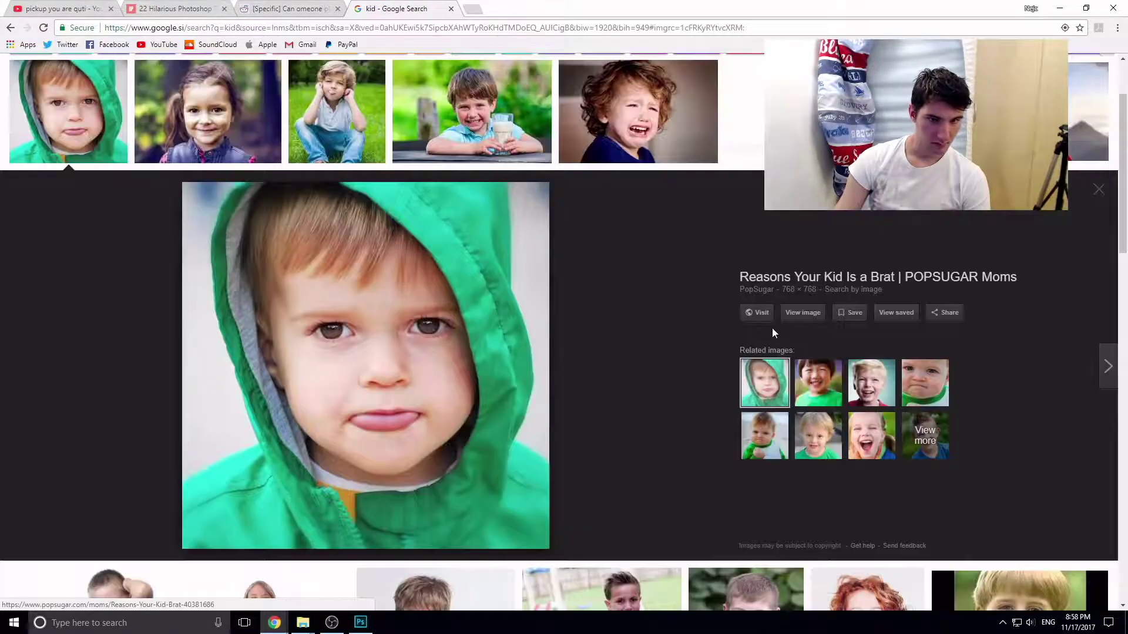
pyautogui.click(805, 311)
pyautogui.rightClick(467, 301)
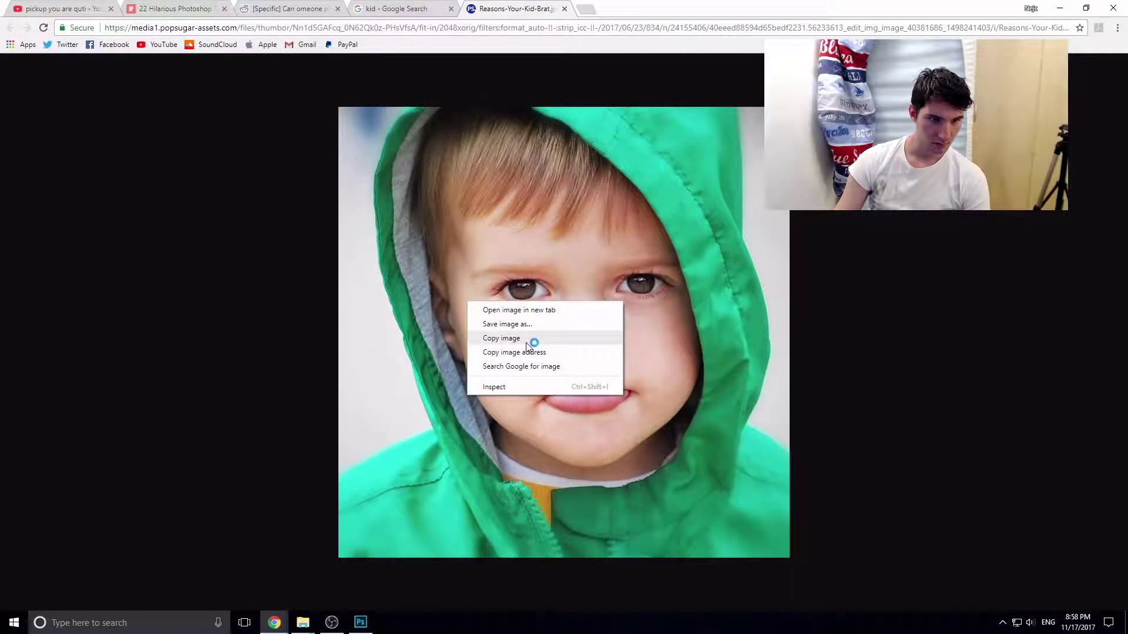
pyautogui.click(529, 338)
pyautogui.click(360, 623)
pyautogui.hotkey('ctrl', 'v')
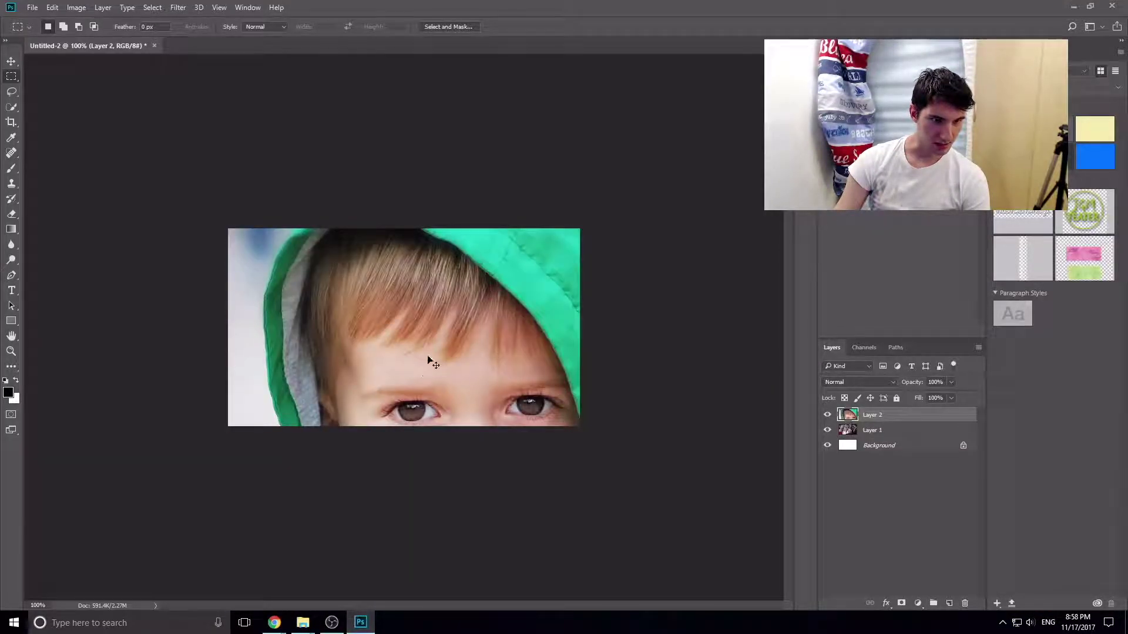
# - Scale the kid photo to about 40% over the selfie's middle and realign the group photo
pyautogui.hotkey('ctrl', 't')
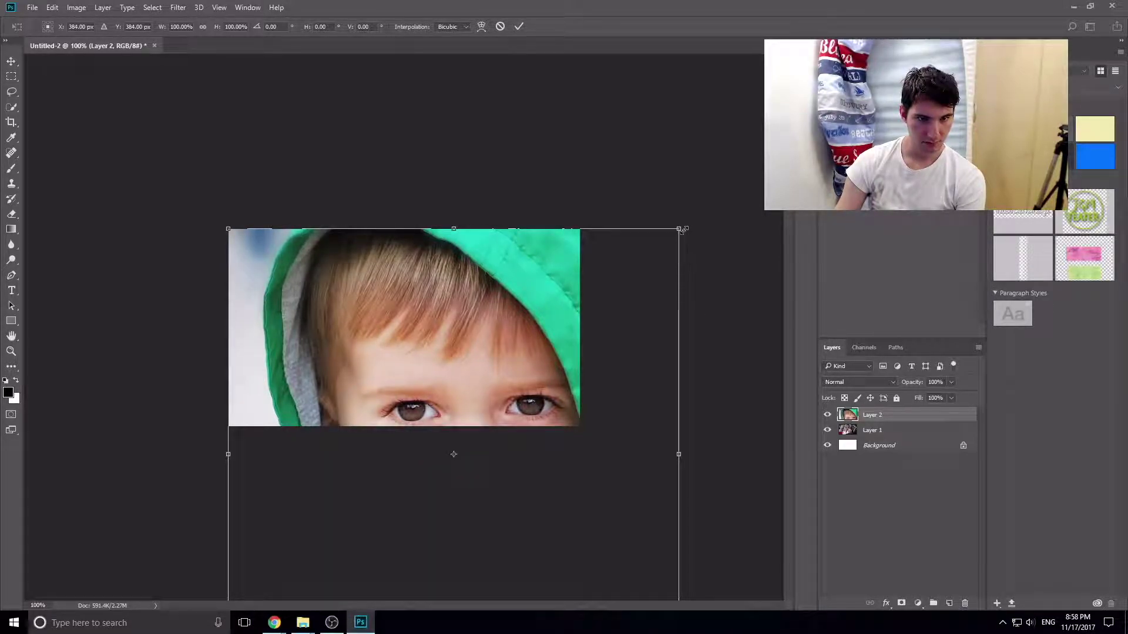
pyautogui.moveTo(681, 230)
pyautogui.mouseDown()
pyautogui.moveTo(411, 497)
pyautogui.moveTo(400, 324)
pyautogui.mouseUp()
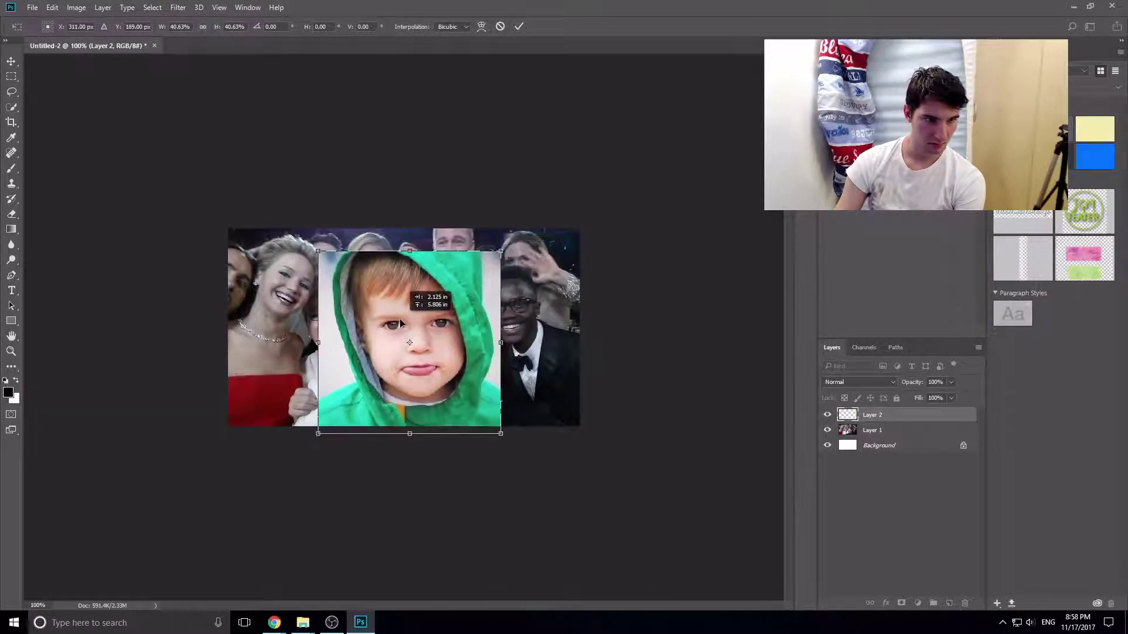
pyautogui.press('Return')
pyautogui.click(11, 61)
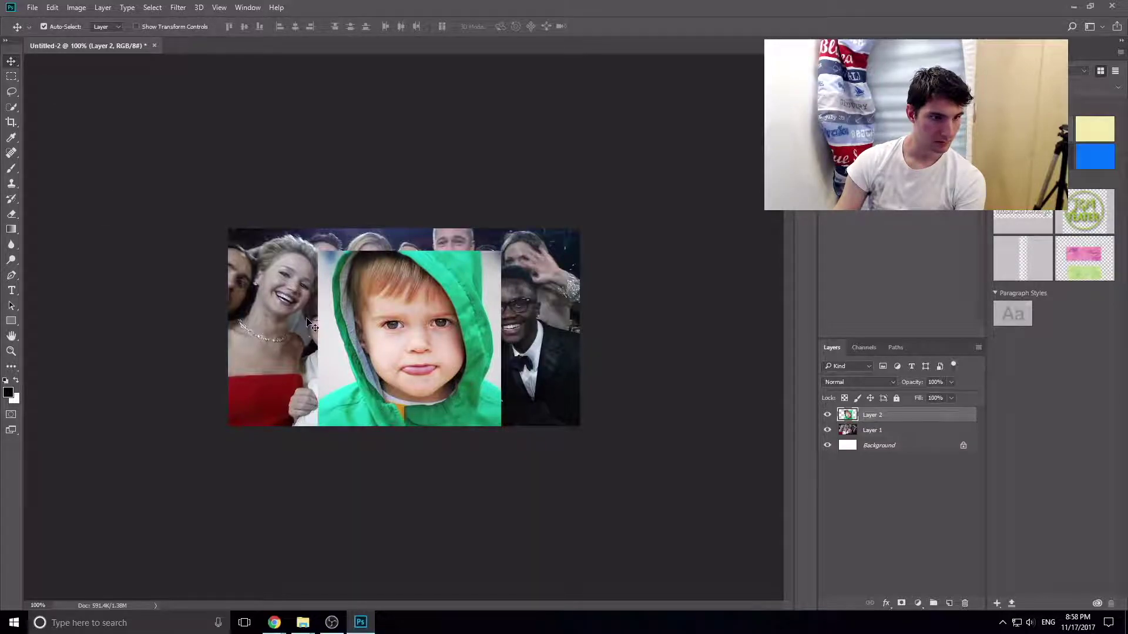
pyautogui.moveTo(301, 327); pyautogui.dragTo(301, 330)
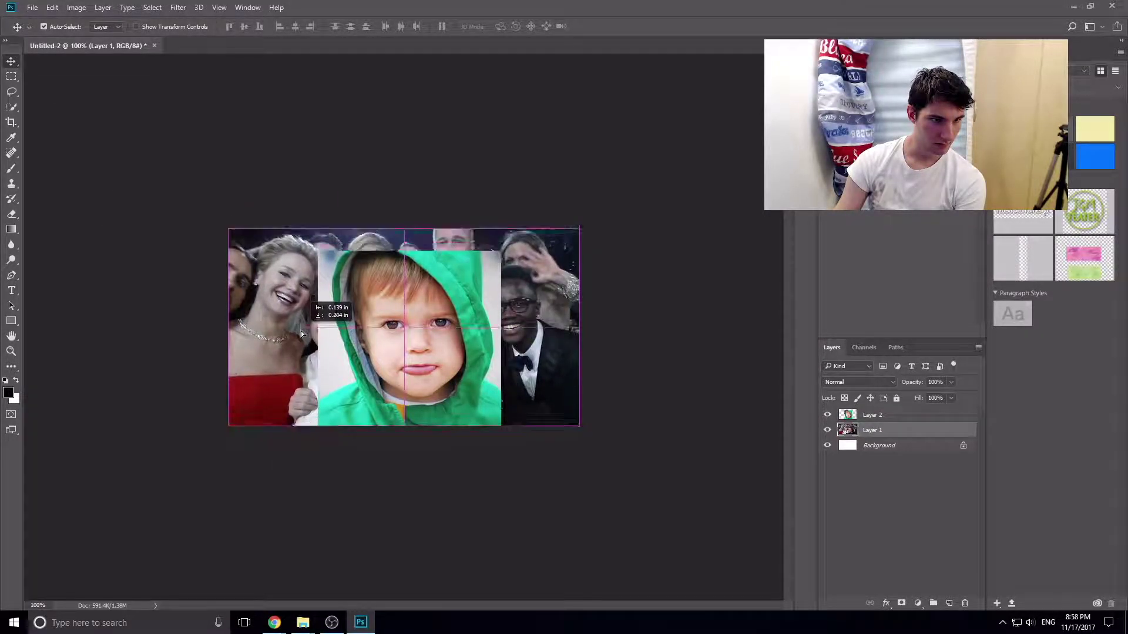
pyautogui.moveTo(410, 344); pyautogui.dragTo(400, 351)
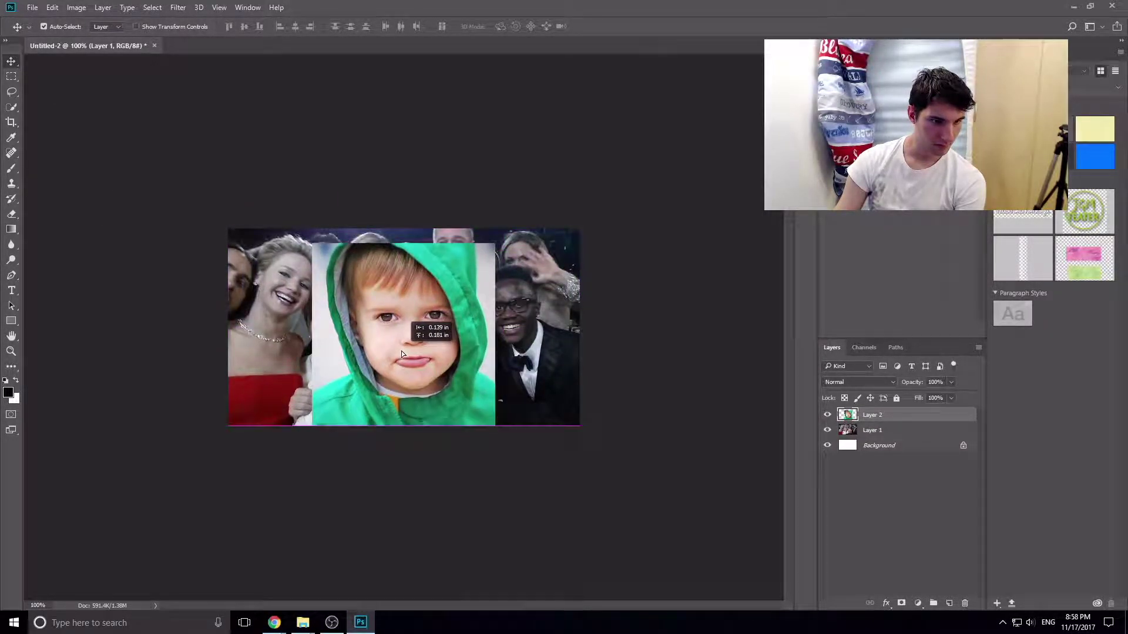
pyautogui.rightClick(12, 108)
# - Trace the kid's face with the Polygonal Lasso and copy it onto Layer 3
pyautogui.click(12, 92)
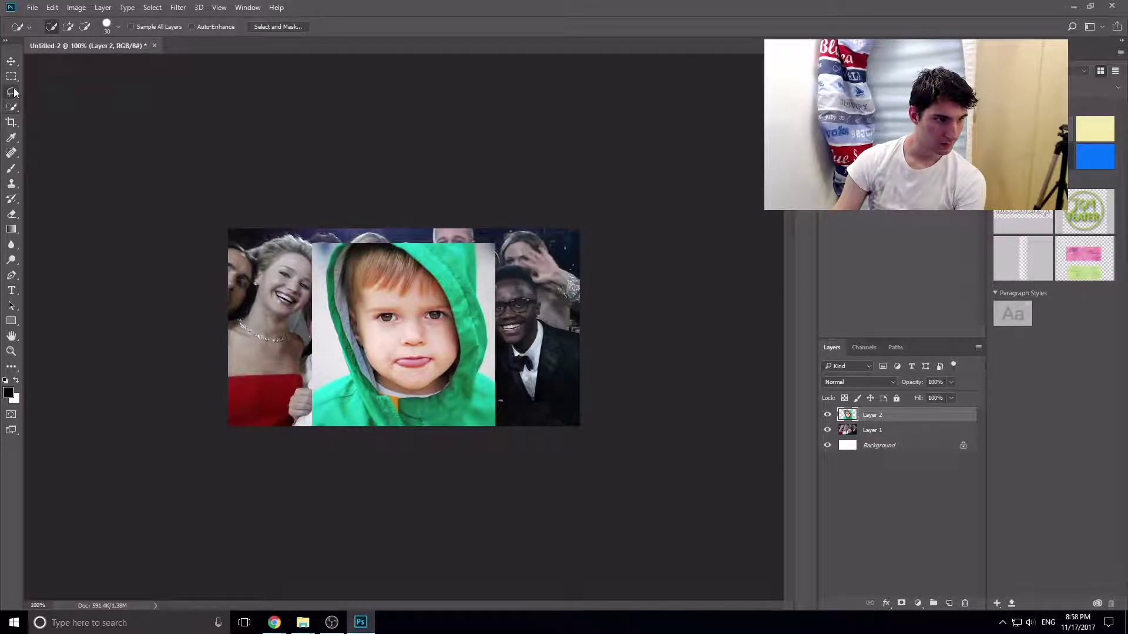
pyautogui.rightClick(12, 91)
pyautogui.click(65, 104)
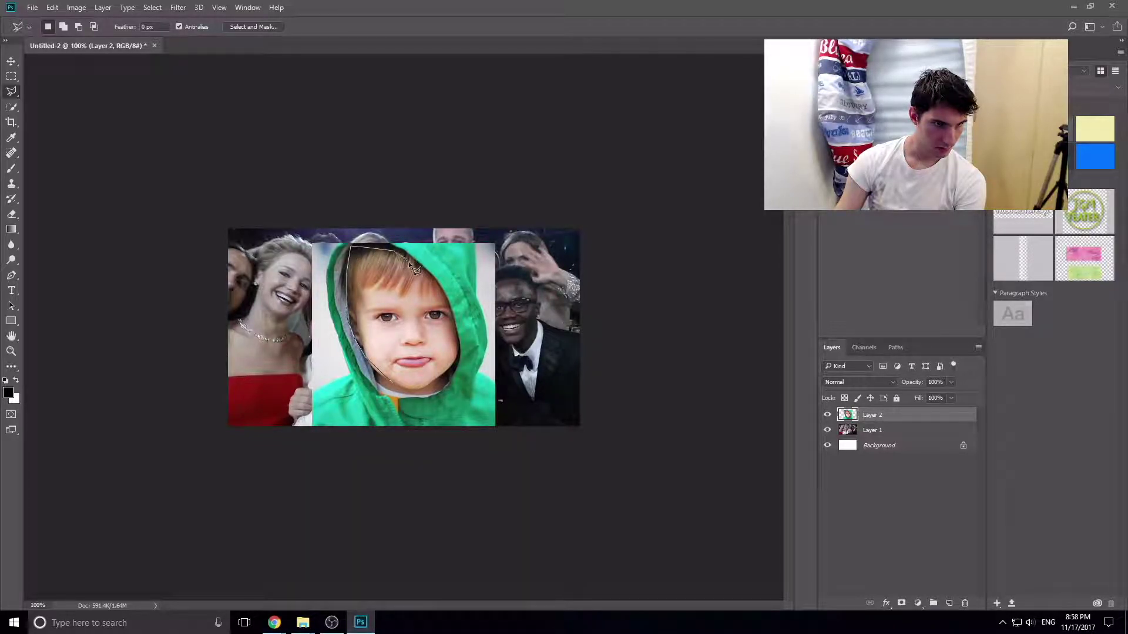
pyautogui.click(392, 383)
pyautogui.hotkey('ctrl', 'j')
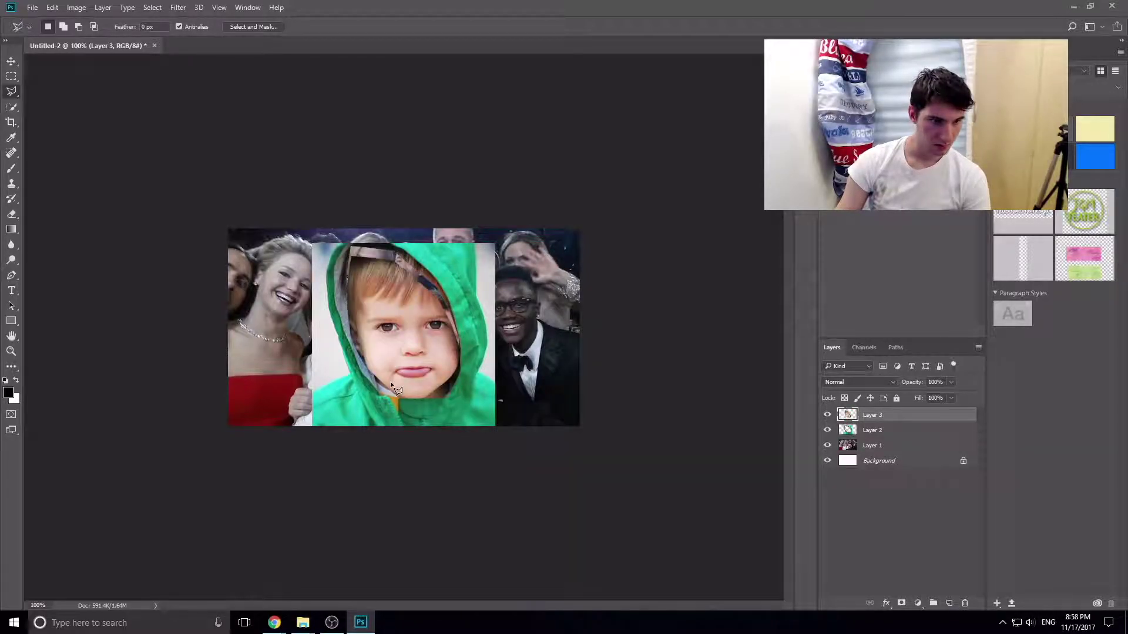
# - Delete the full kid photo Layer 2 and hide the face Layer 3
pyautogui.click(12, 60)
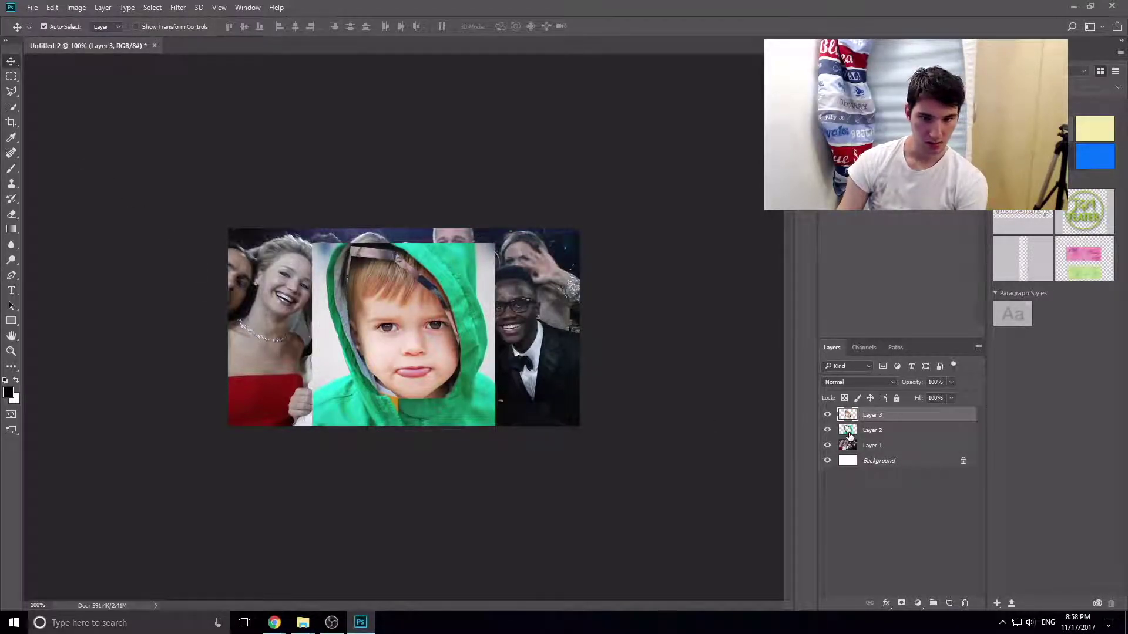
pyautogui.click(893, 430)
pyautogui.press('Delete')
pyautogui.hotkey('ctrl', 't')
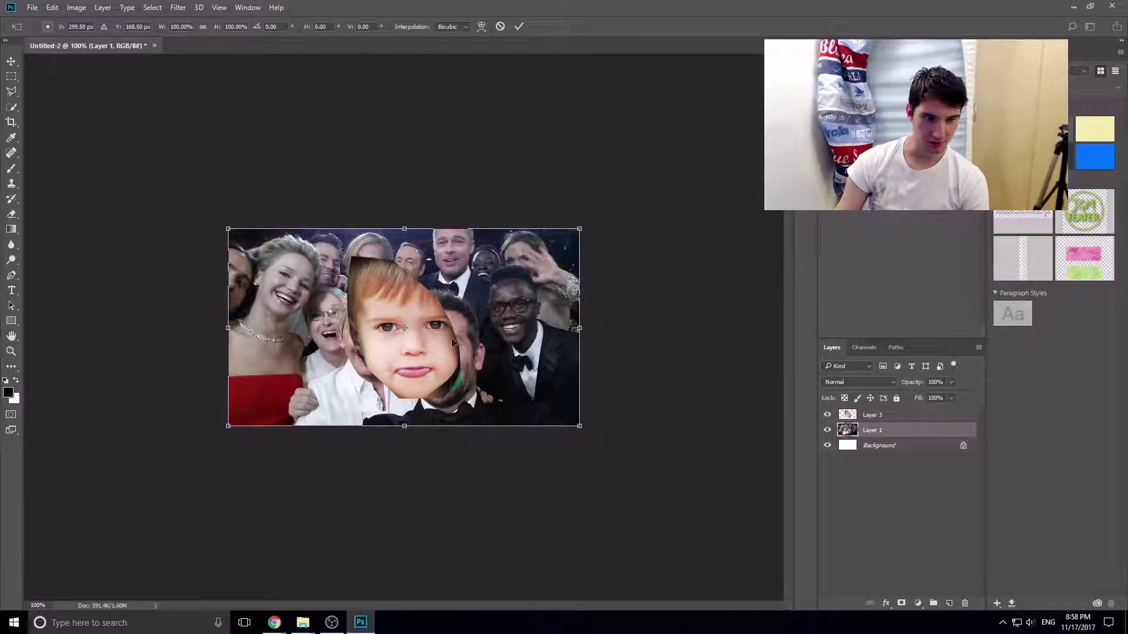
pyautogui.press('Return')
pyautogui.click(827, 415)
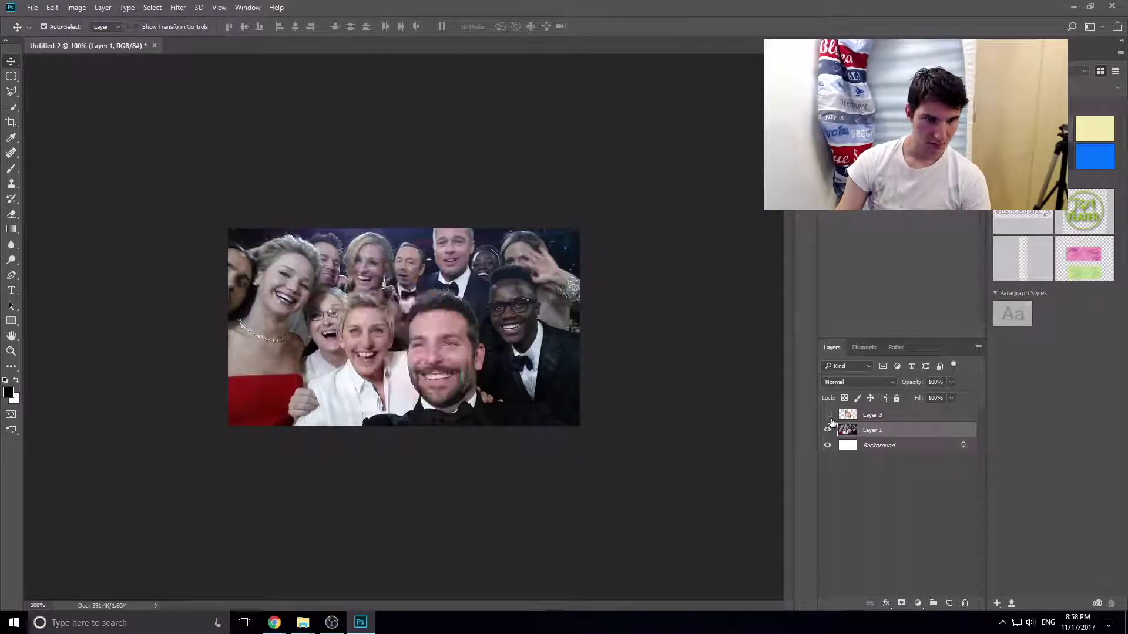
pyautogui.click(11, 76)
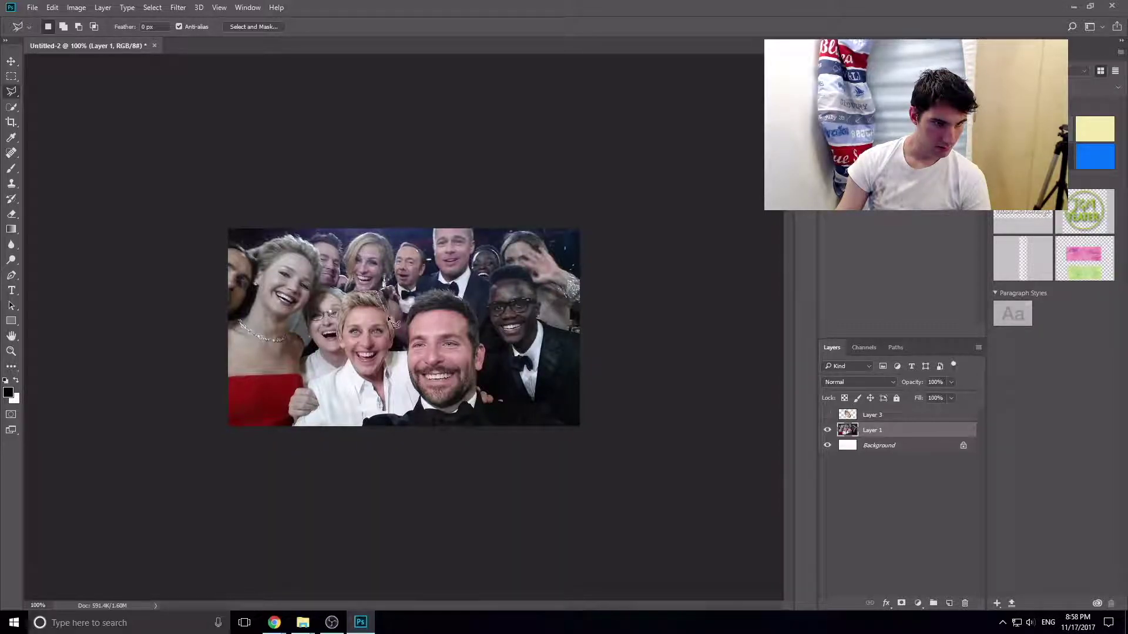
pyautogui.click(410, 348)
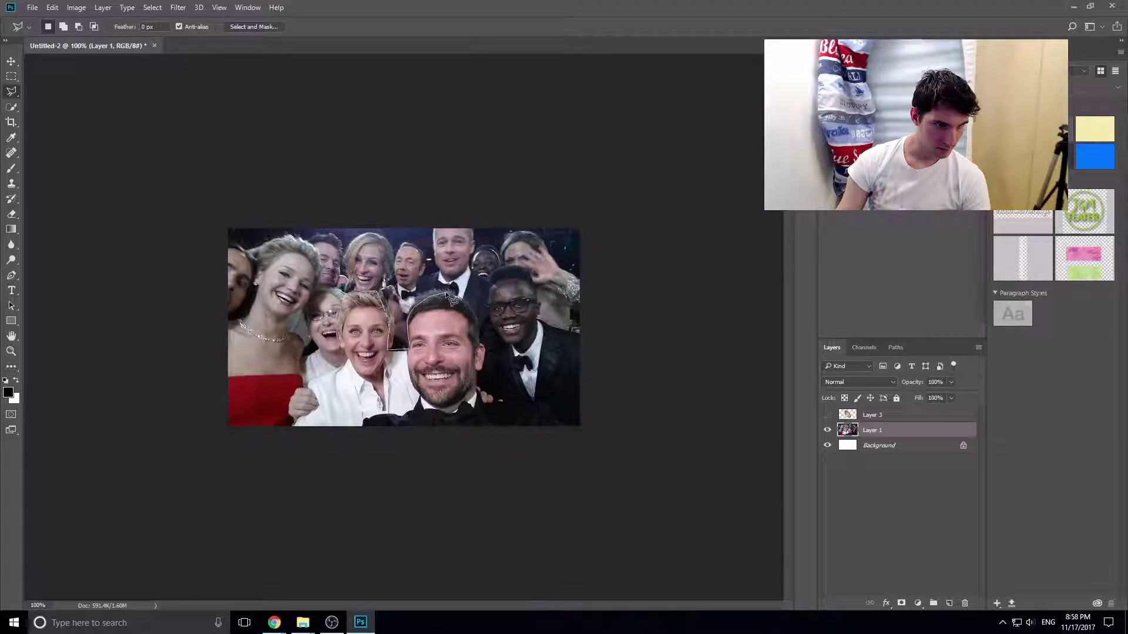
# - Outline the two front faces on Layer 1 and copy them onto new Layer 4
pyautogui.click(477, 388)
pyautogui.click(389, 385)
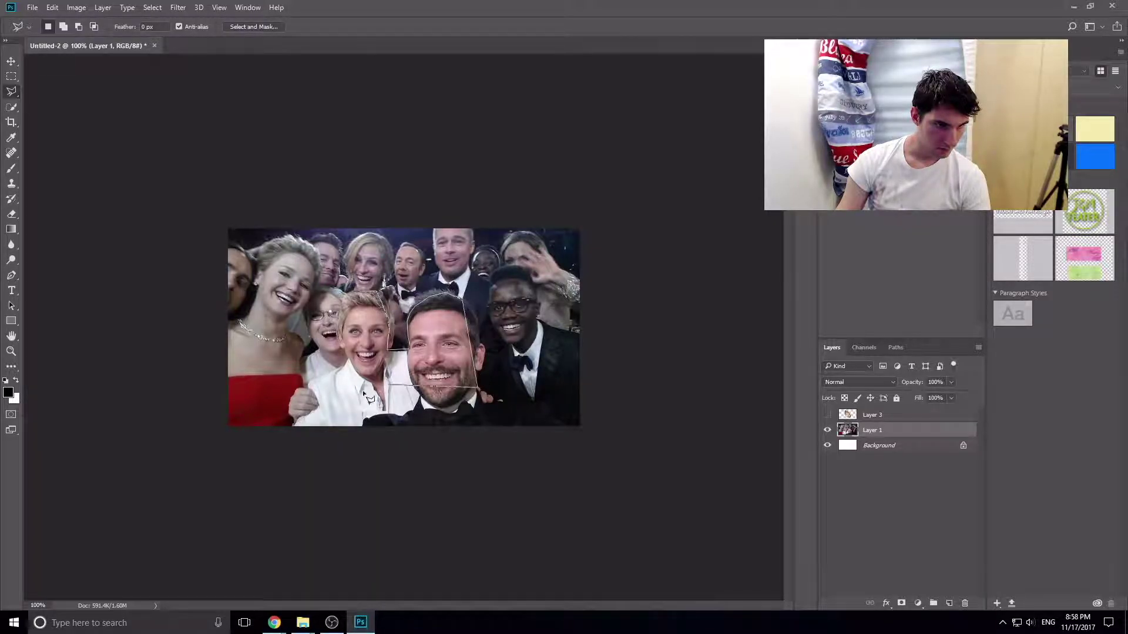
pyautogui.click(352, 291)
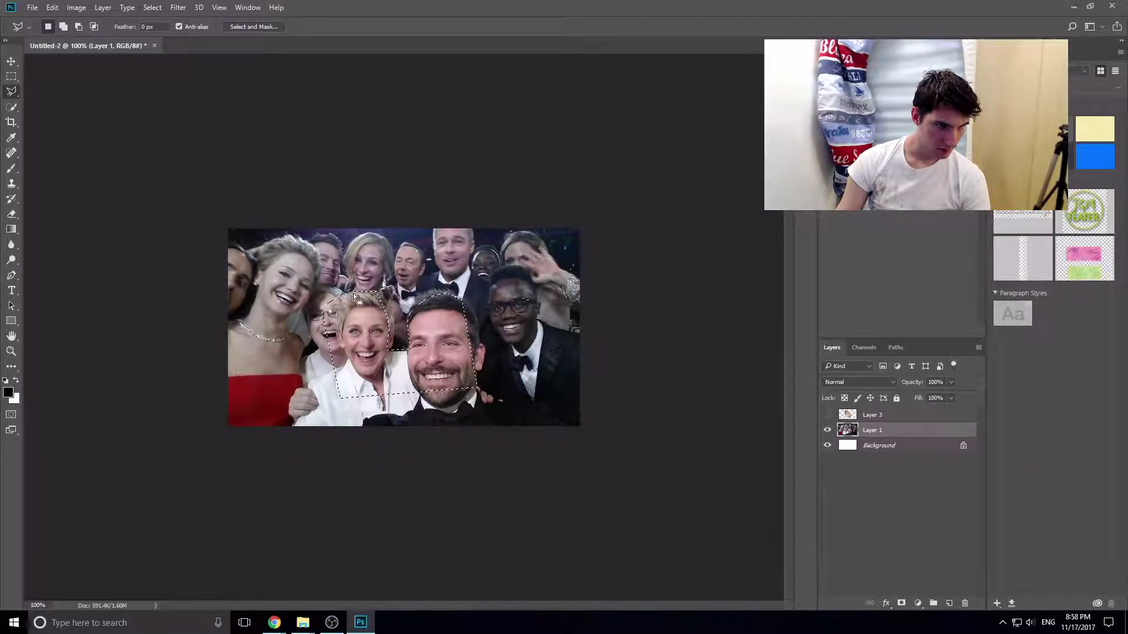
pyautogui.hotkey('ctrl', 'j')
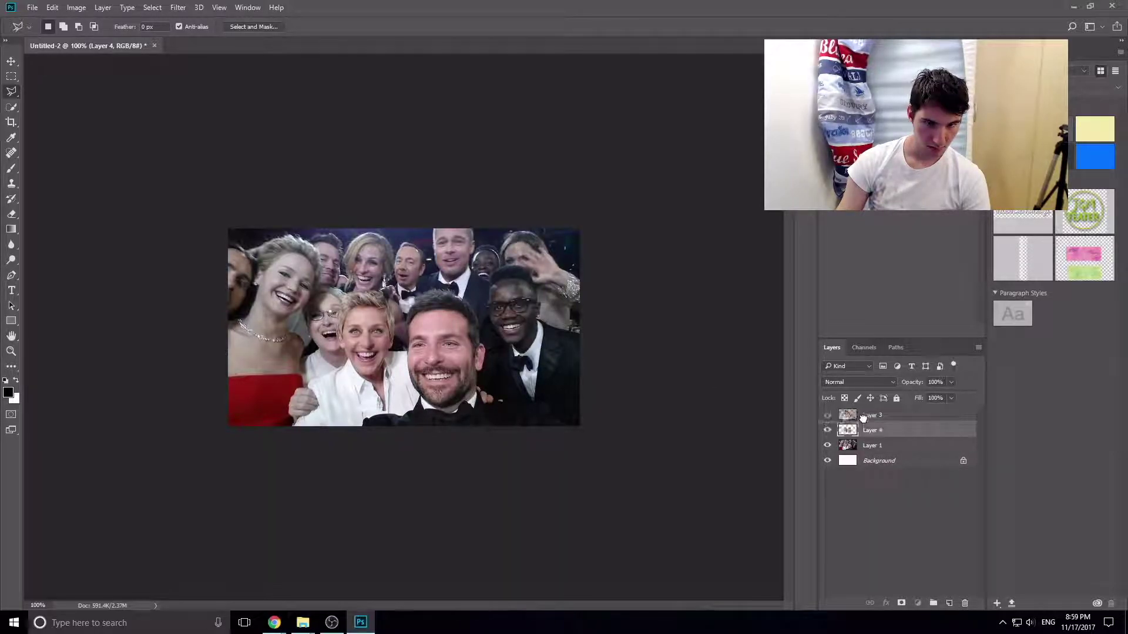
# - Move Layer 3 below Layer 4, show it, and shrink the kid face to ~56% onto a back-row head
pyautogui.click(861, 446)
pyautogui.moveTo(869, 415); pyautogui.dragTo(864, 438)
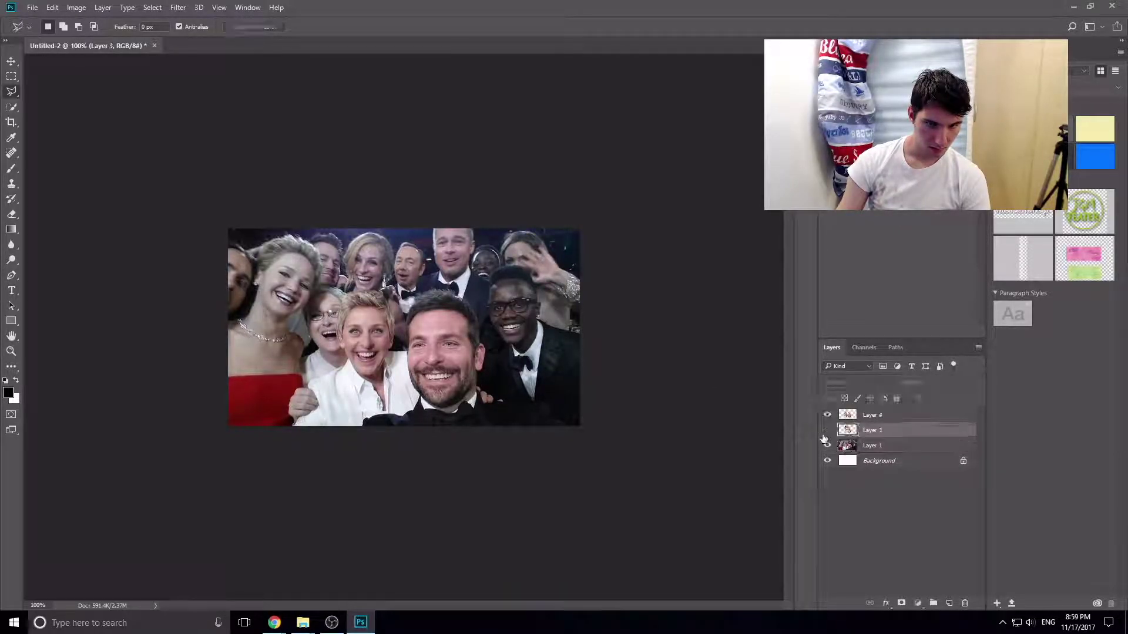
pyautogui.click(827, 430)
pyautogui.click(12, 62)
pyautogui.hotkey('ctrl', 't')
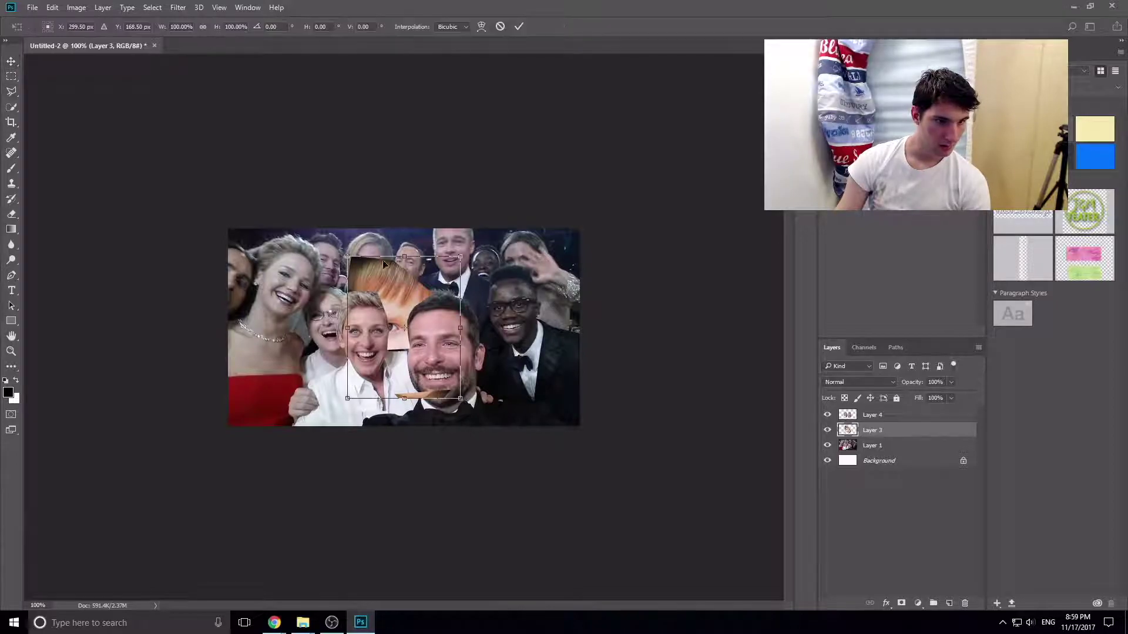
pyautogui.moveTo(460, 253)
pyautogui.mouseDown()
pyautogui.moveTo(410, 319)
pyautogui.moveTo(397, 294)
pyautogui.moveTo(390, 302)
pyautogui.moveTo(417, 273)
pyautogui.moveTo(382, 280)
pyautogui.moveTo(391, 291)
pyautogui.mouseUp()
pyautogui.press('Return')
pyautogui.hotkey('ctrl', 't')
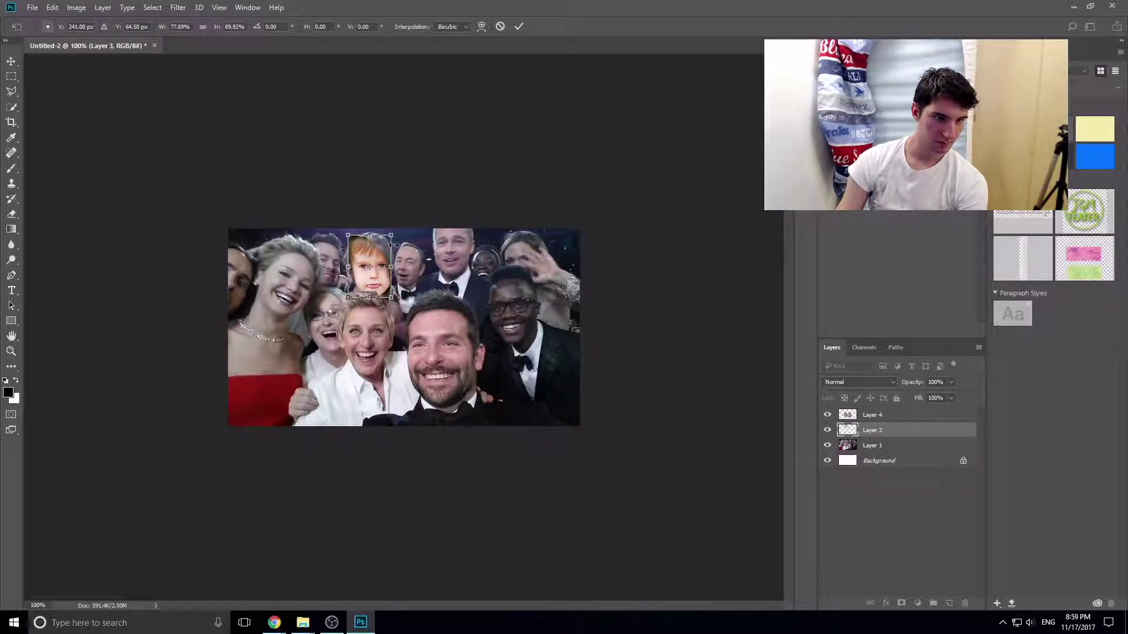
pyautogui.press('Return')
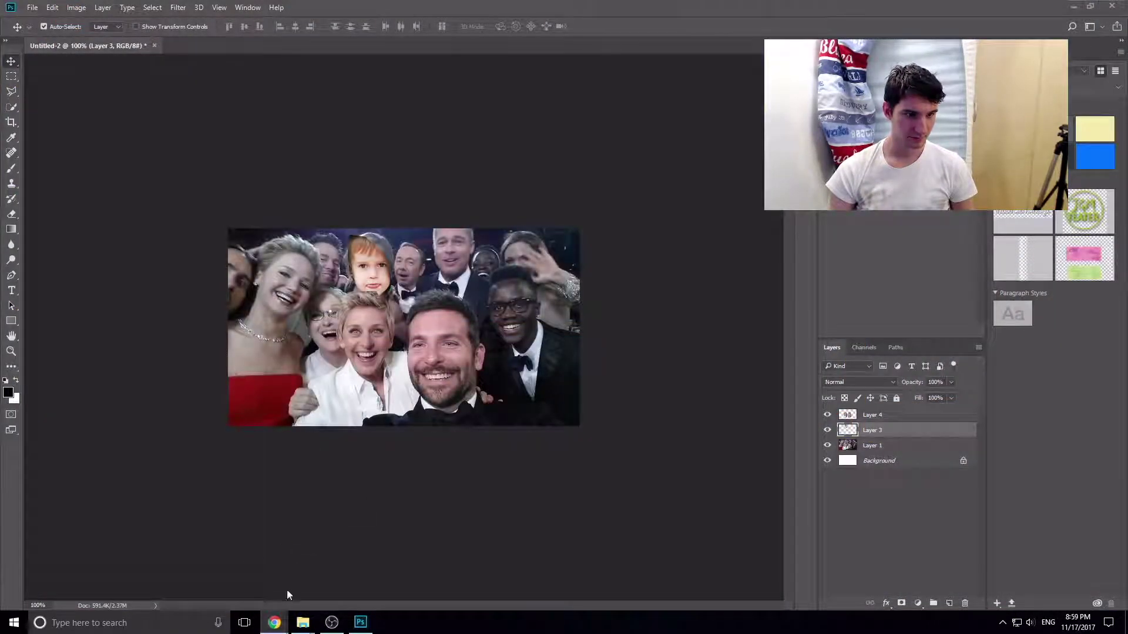
# - Return to the request listing, copy the brown dog image from its post, and go back to Photoshop
pyautogui.click(270, 628)
pyautogui.click(282, 8)
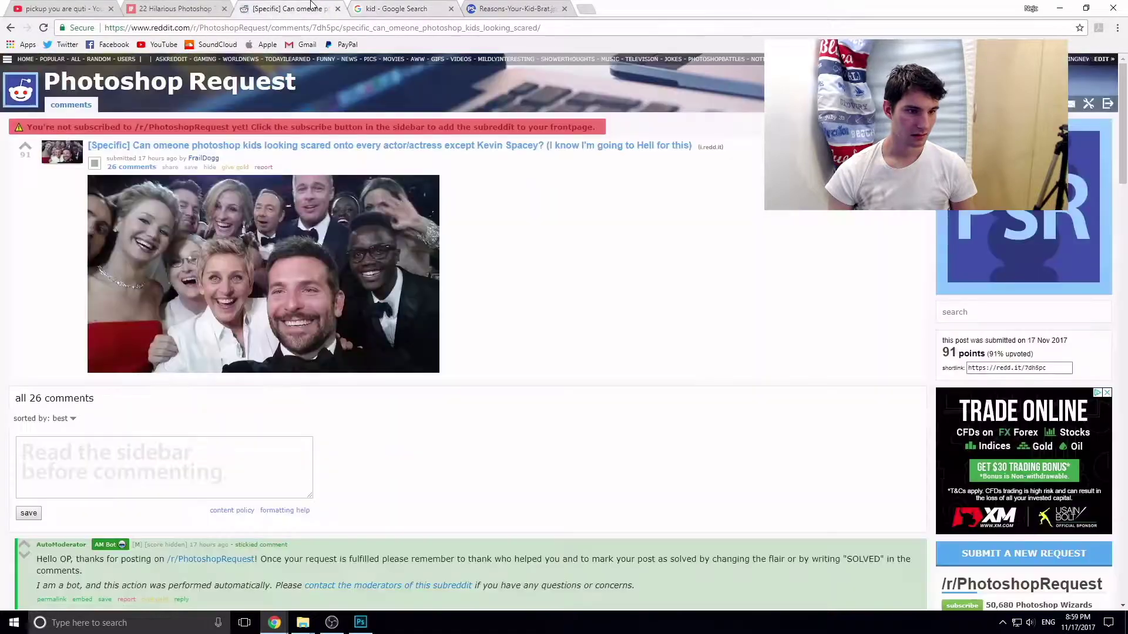
pyautogui.hotkey('alt', 'Left')
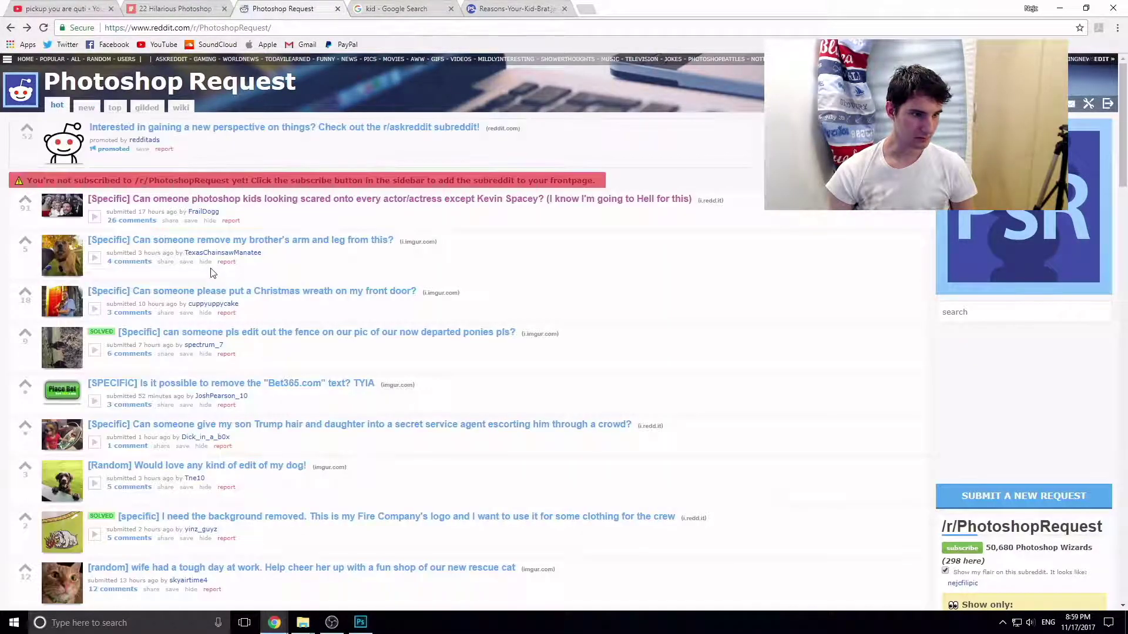
pyautogui.click(197, 240)
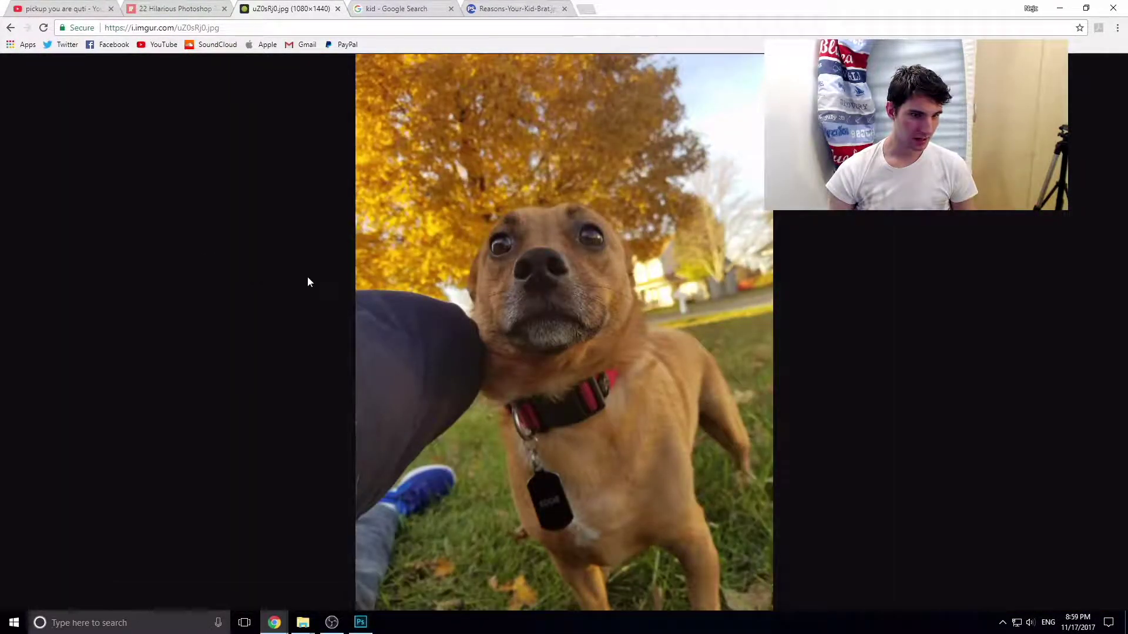
pyautogui.rightClick(541, 314)
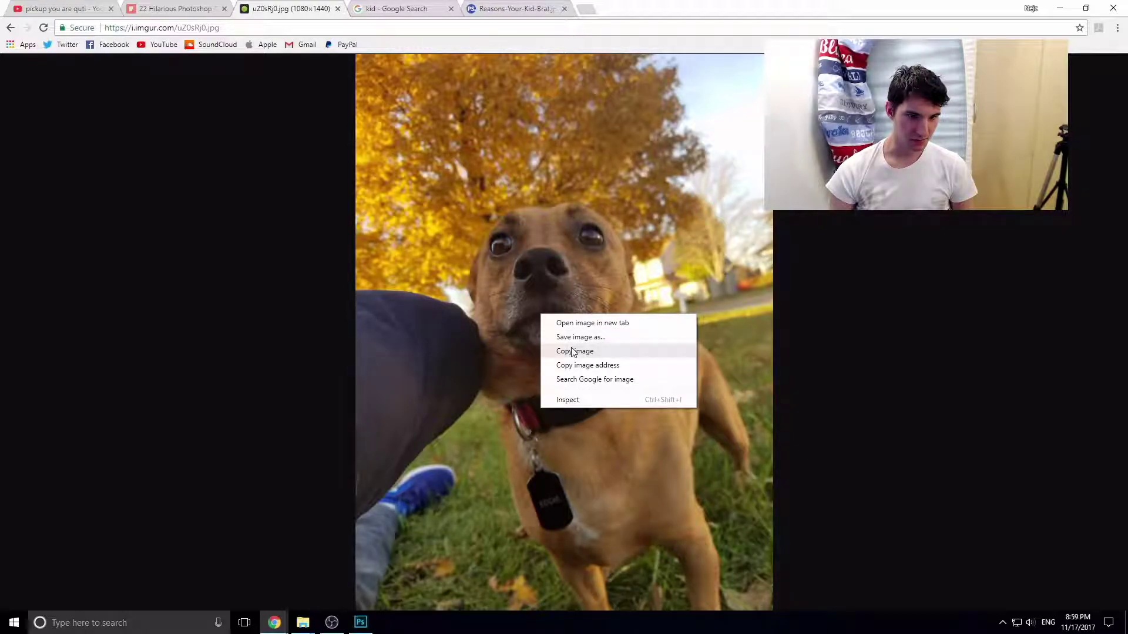
pyautogui.click(575, 351)
pyautogui.click(360, 623)
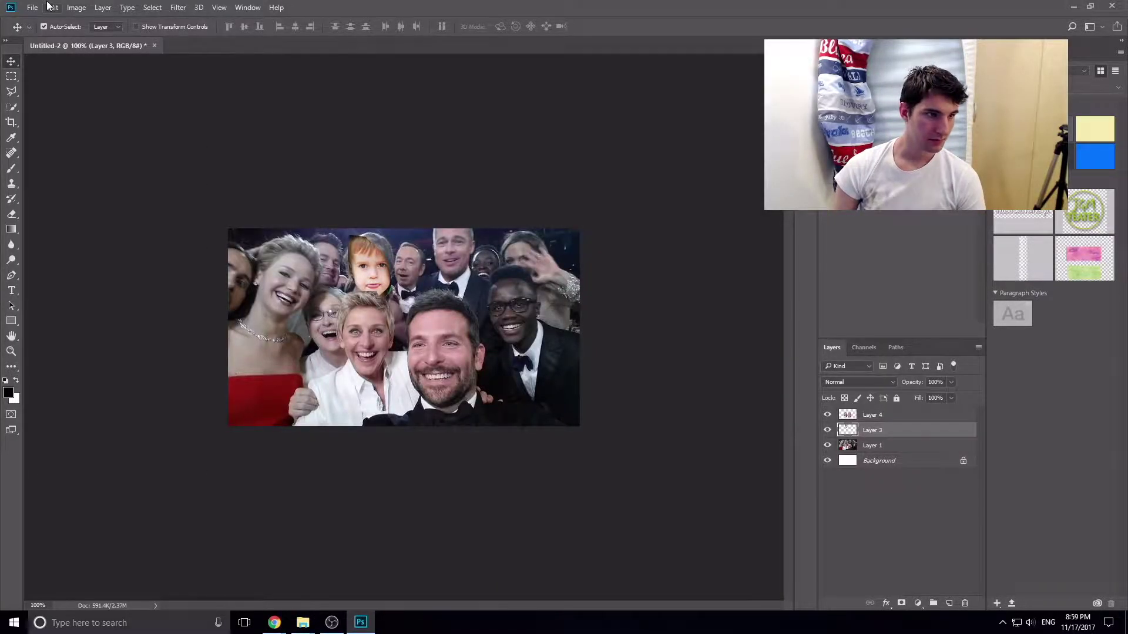
# - Paste the dog photo into a new Photoshop document
pyautogui.click(32, 7)
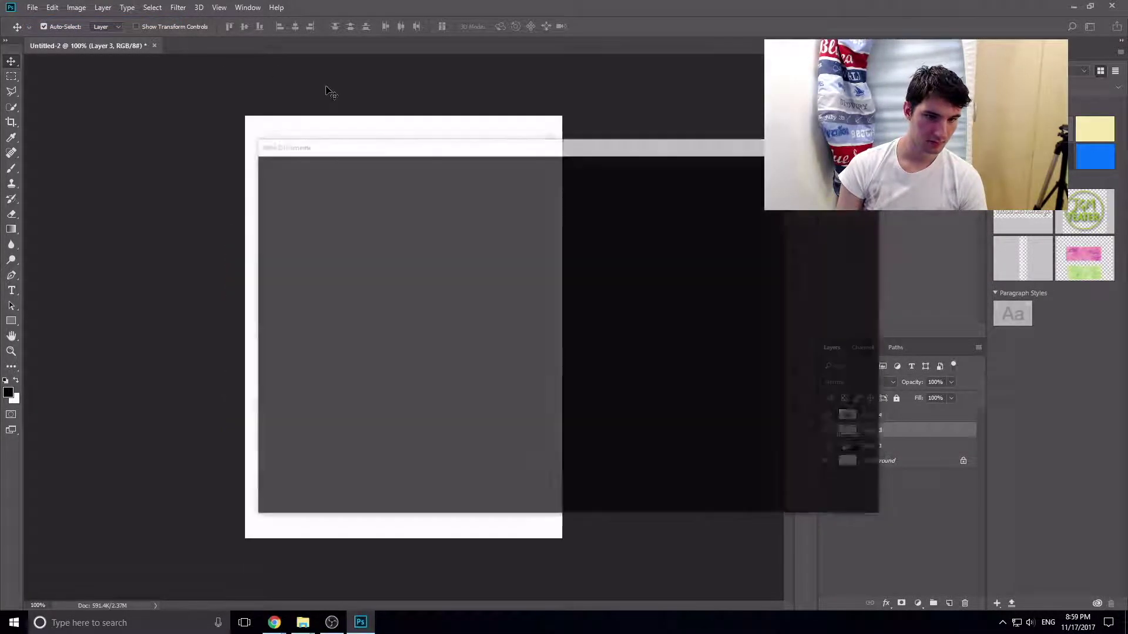
pyautogui.press('Return')
pyautogui.hotkey('ctrl', 'v')
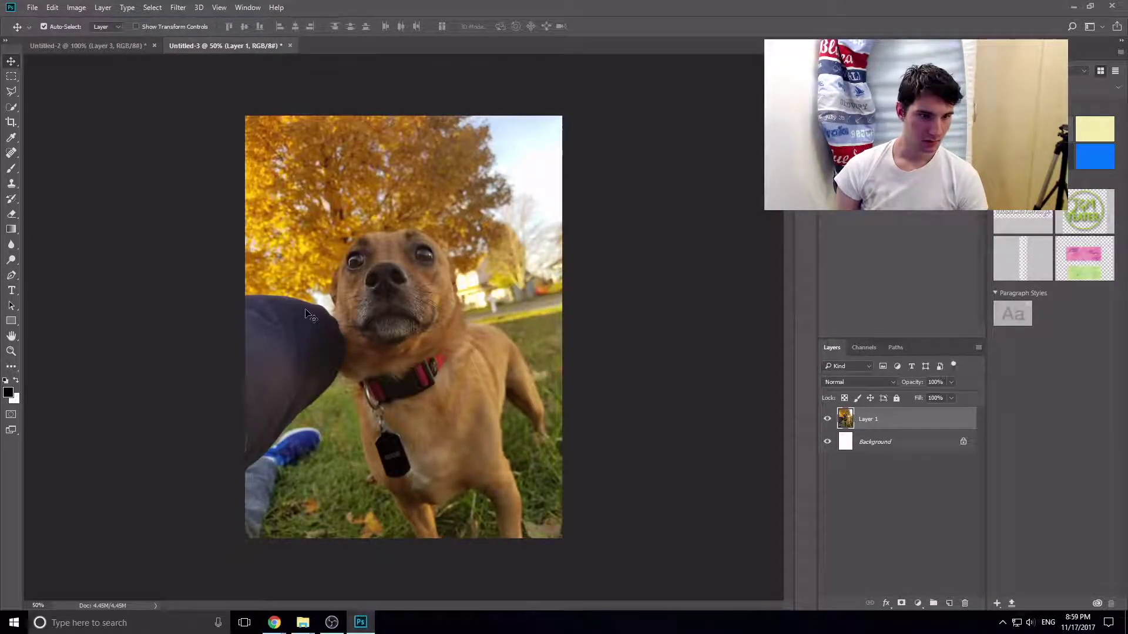
# - Lasso the dog onto Layer 2, then shift the copy left and tilt it
pyautogui.click(11, 91)
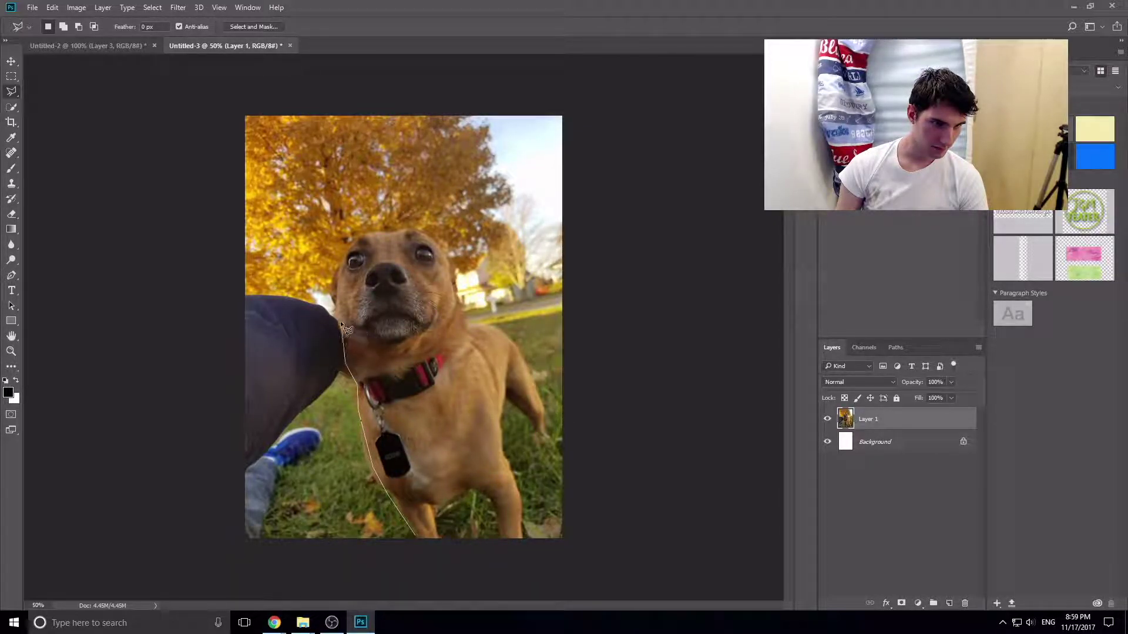
pyautogui.moveTo(347, 329); pyautogui.dragTo(416, 535)
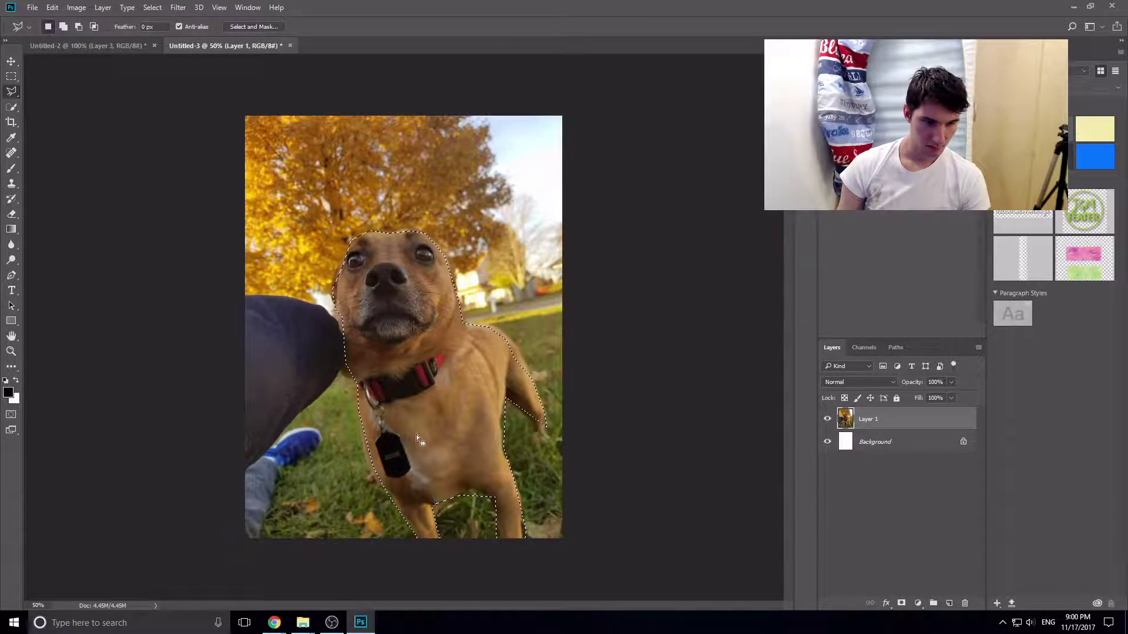
pyautogui.hotkey('ctrl', 'j')
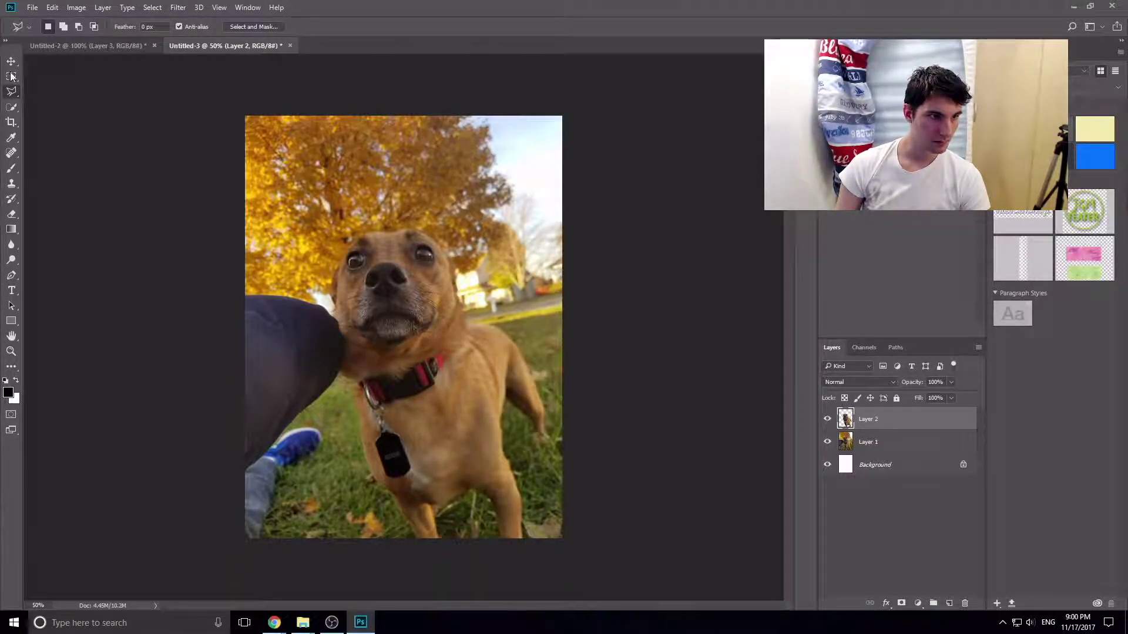
pyautogui.click(11, 61)
pyautogui.moveTo(437, 368); pyautogui.dragTo(370, 369)
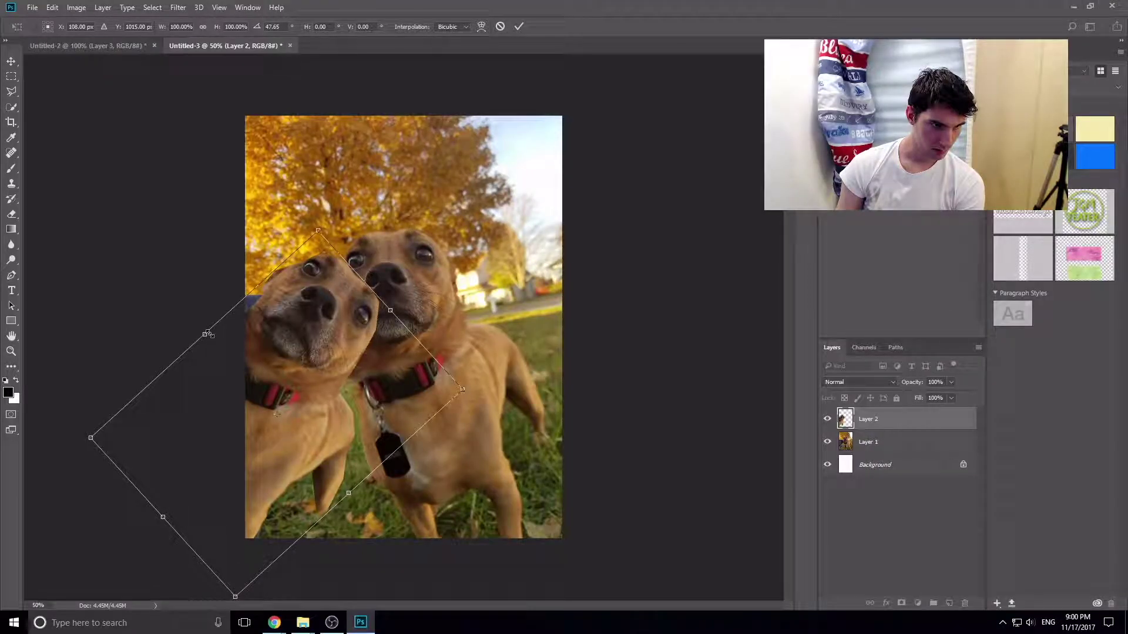
pyautogui.moveTo(208, 333); pyautogui.dragTo(203, 314)
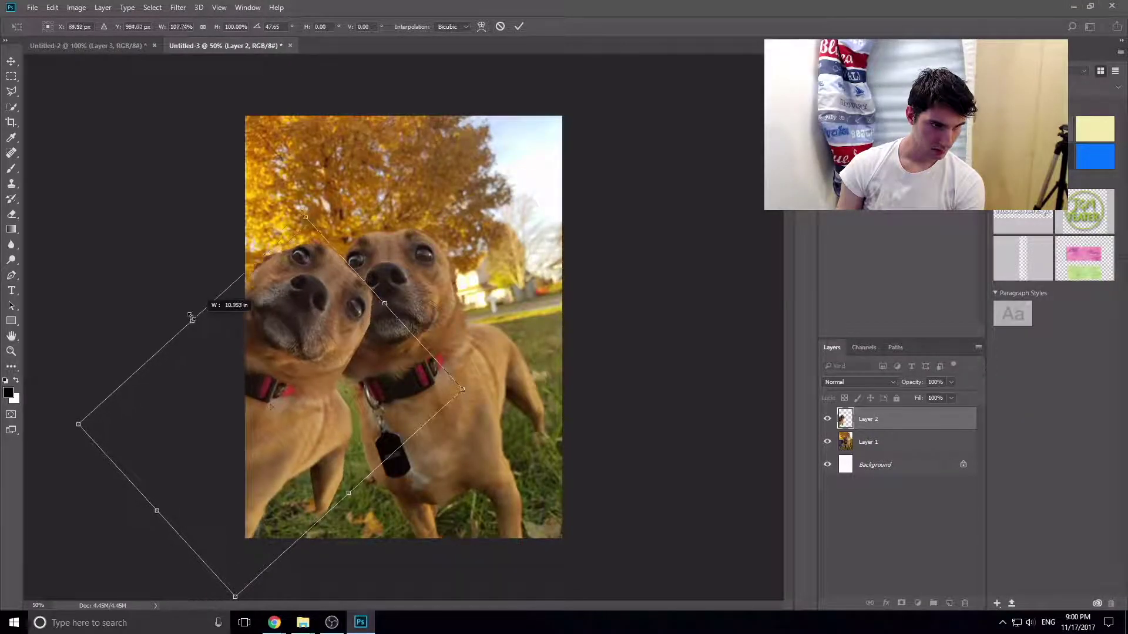
pyautogui.press('Return')
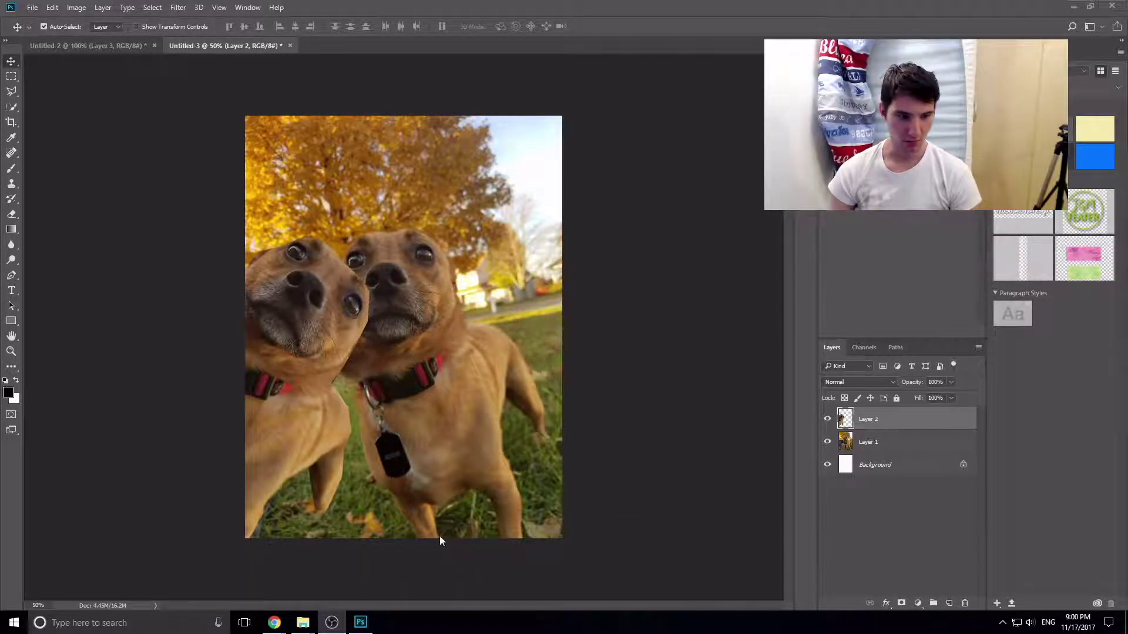
pyautogui.moveTo(273, 623)
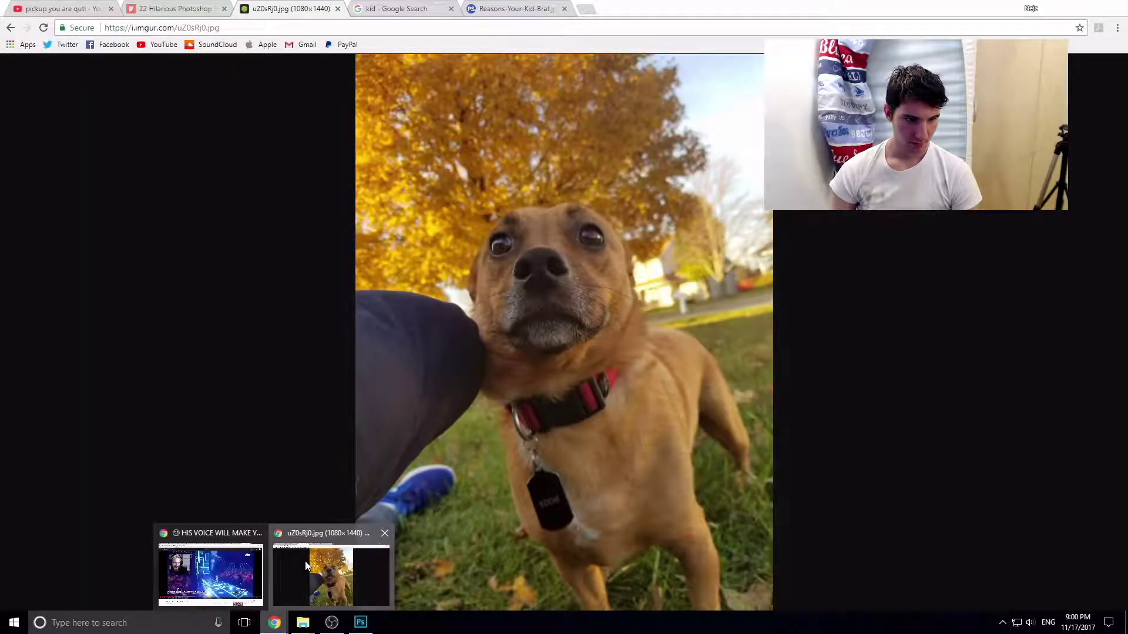
# - Browse the request listing past the Christmas door post and copy the two-ponies fence photo
pyautogui.click(318, 562)
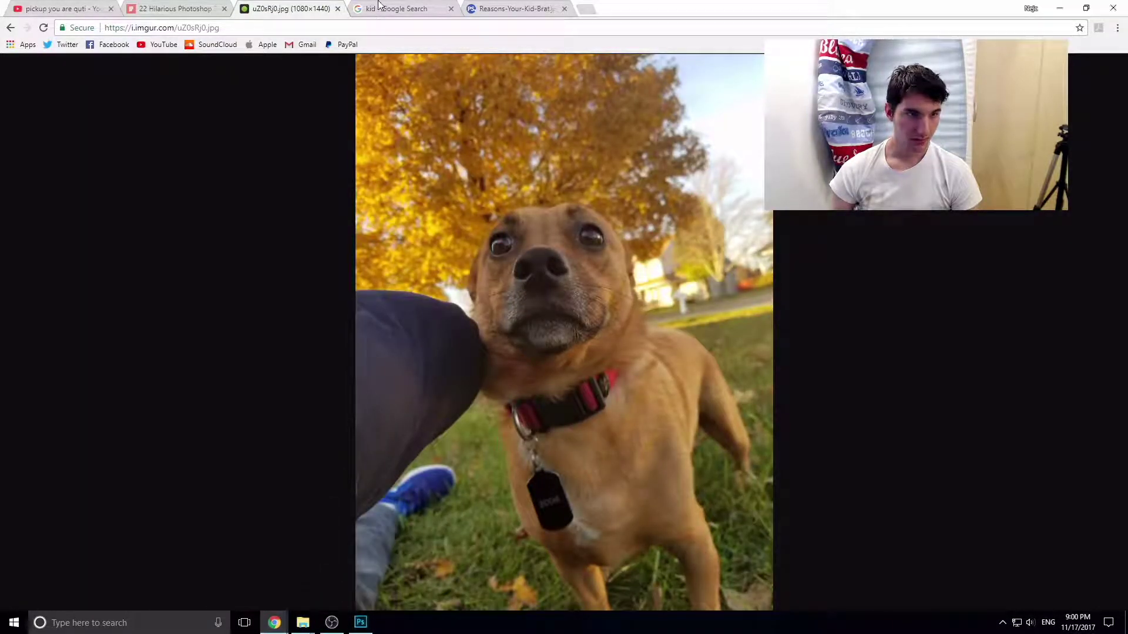
pyautogui.click(337, 9)
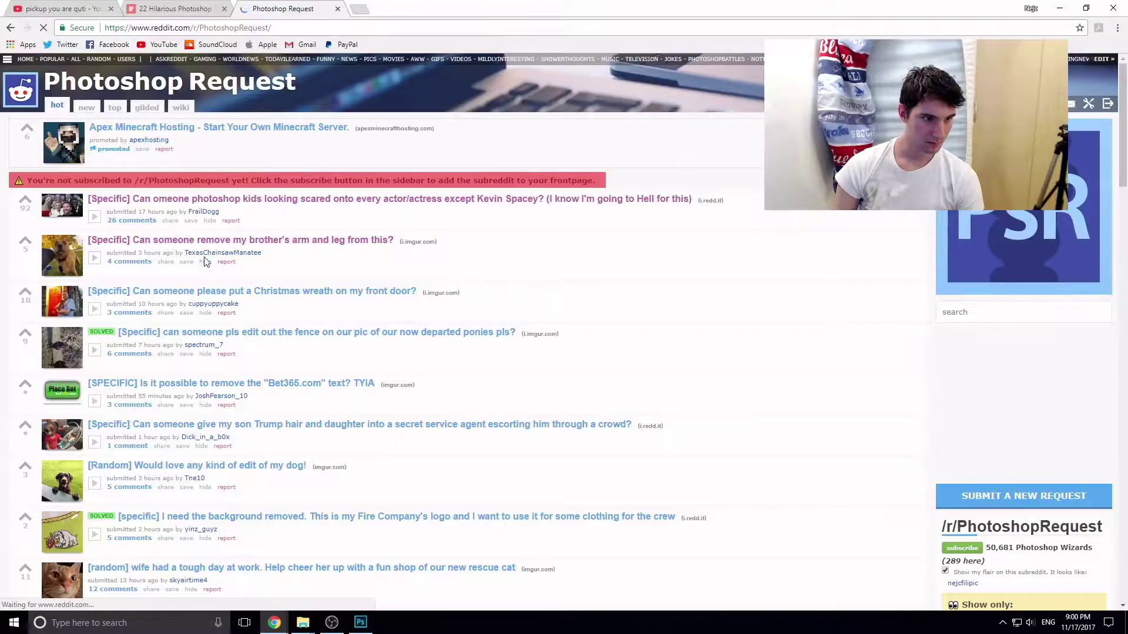
pyautogui.click(149, 297)
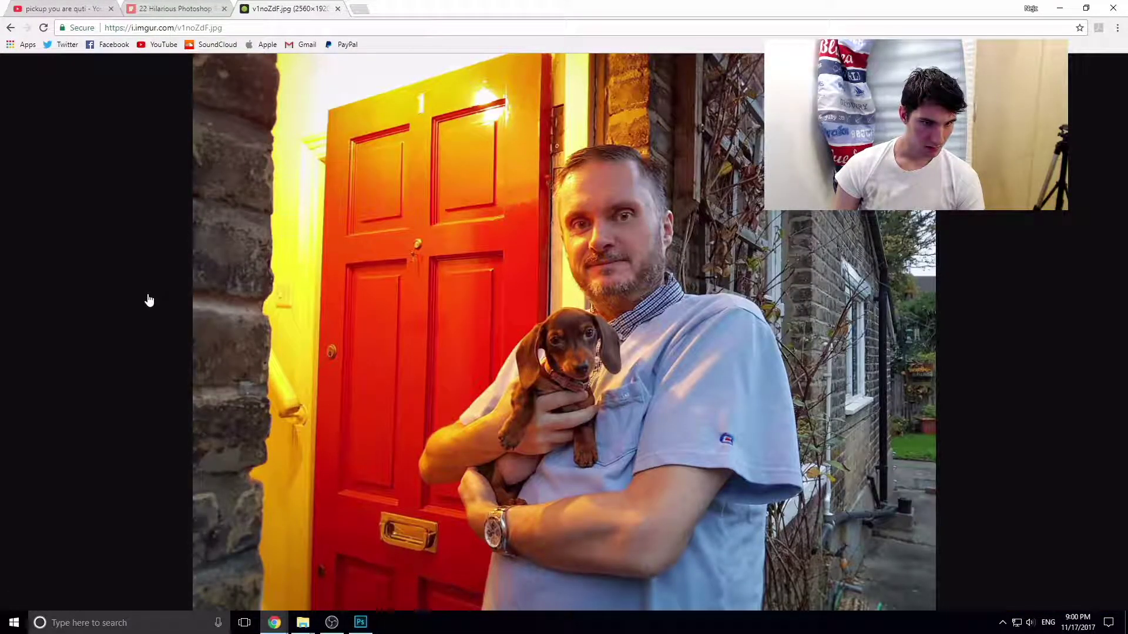
pyautogui.hotkey('alt', 'Left')
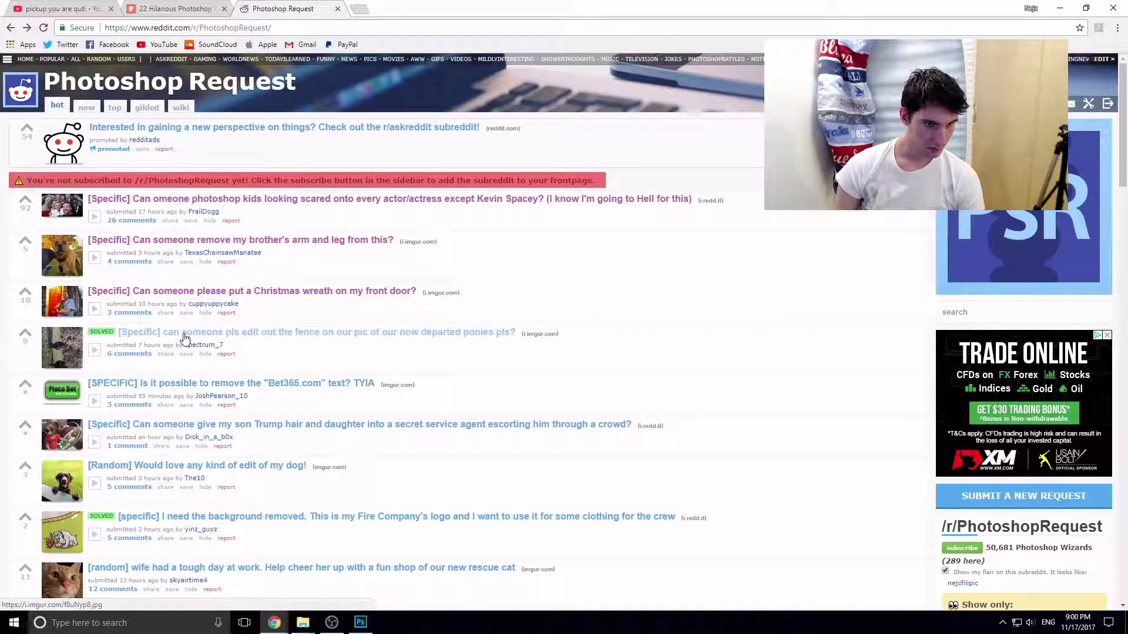
pyautogui.click(184, 339)
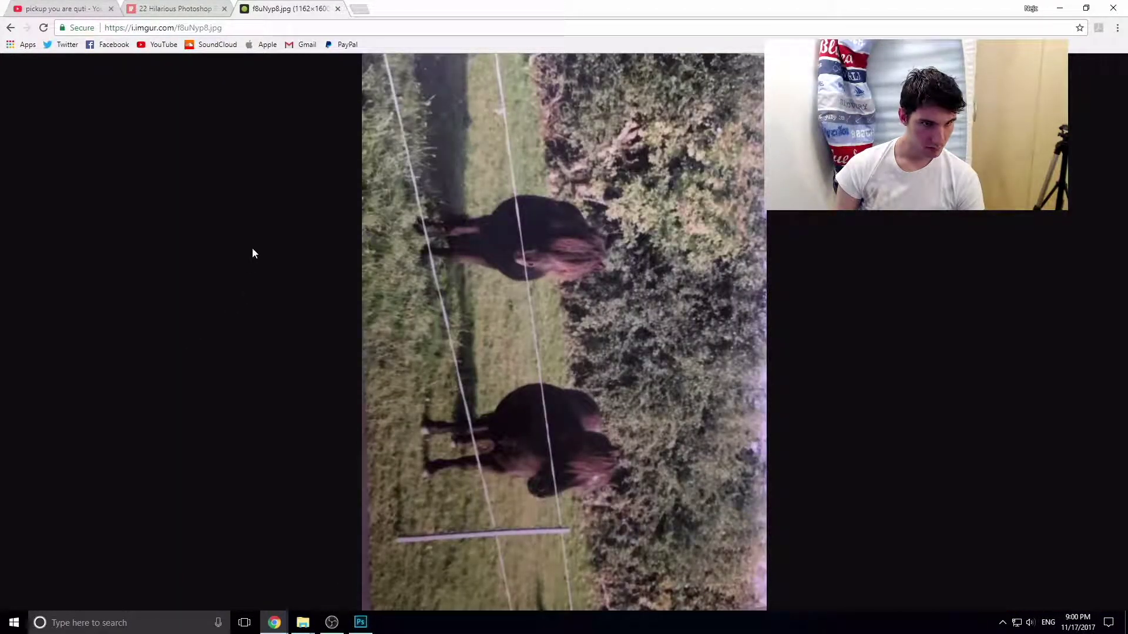
pyautogui.click(11, 28)
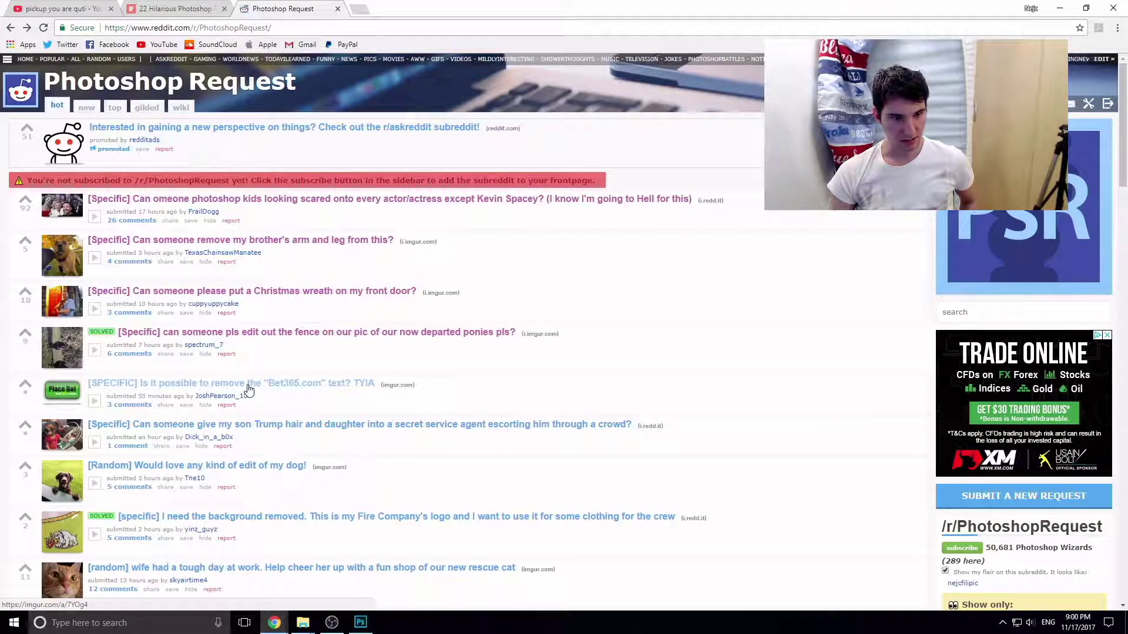
pyautogui.click(333, 333)
pyautogui.rightClick(495, 327)
pyautogui.click(532, 362)
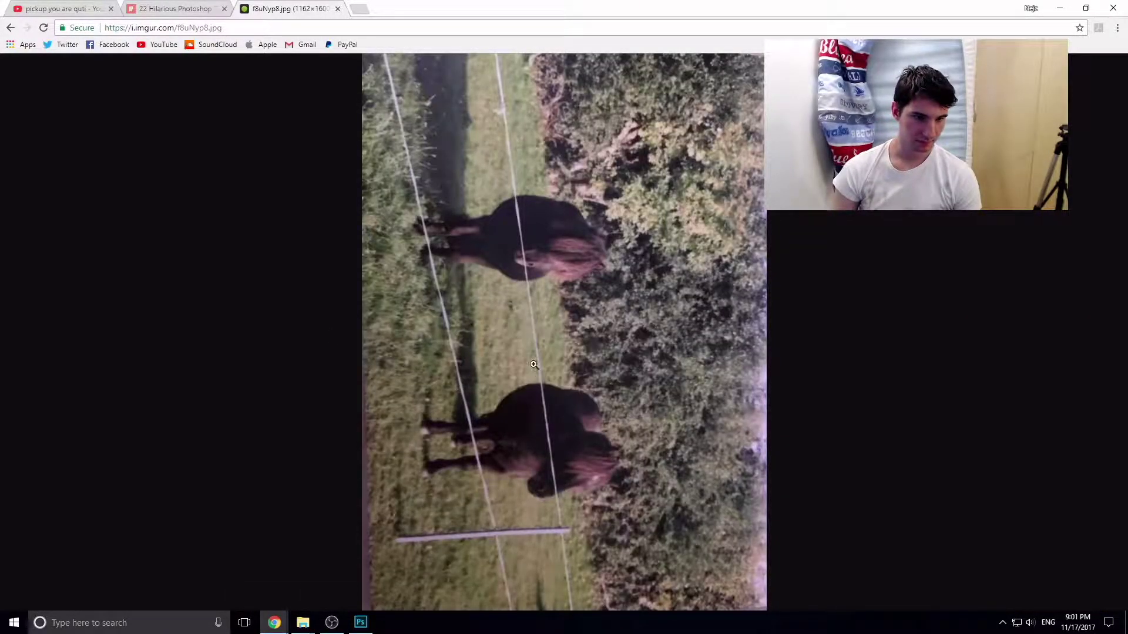
pyautogui.click(360, 622)
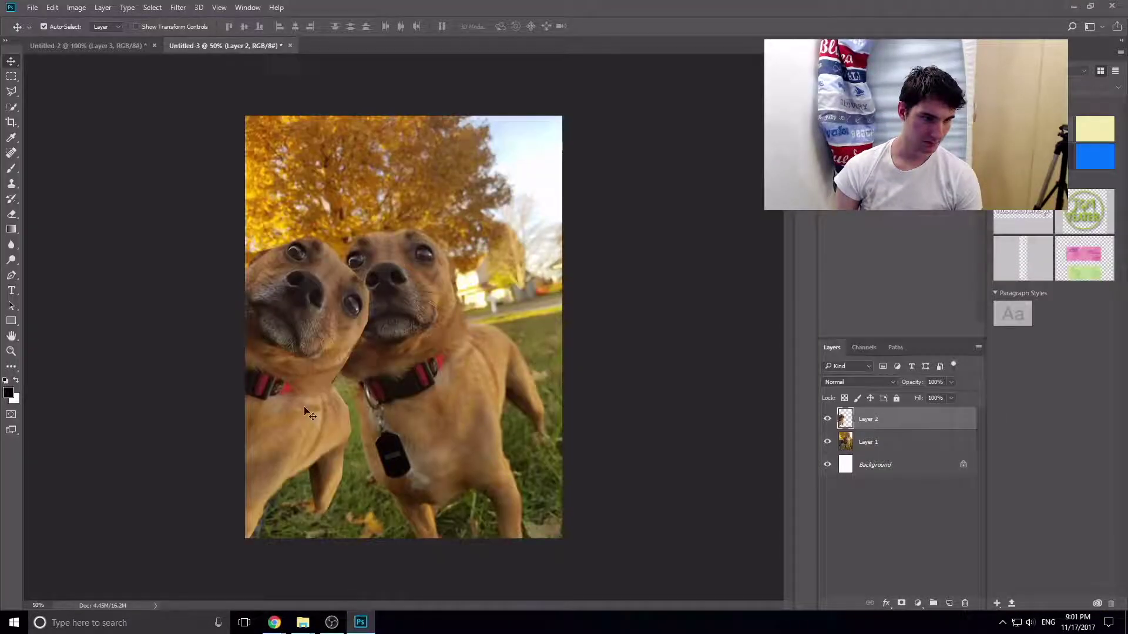
# - Create a blank document and rotate its canvas 90° clockwise to landscape
pyautogui.click(33, 8)
pyautogui.click(799, 493)
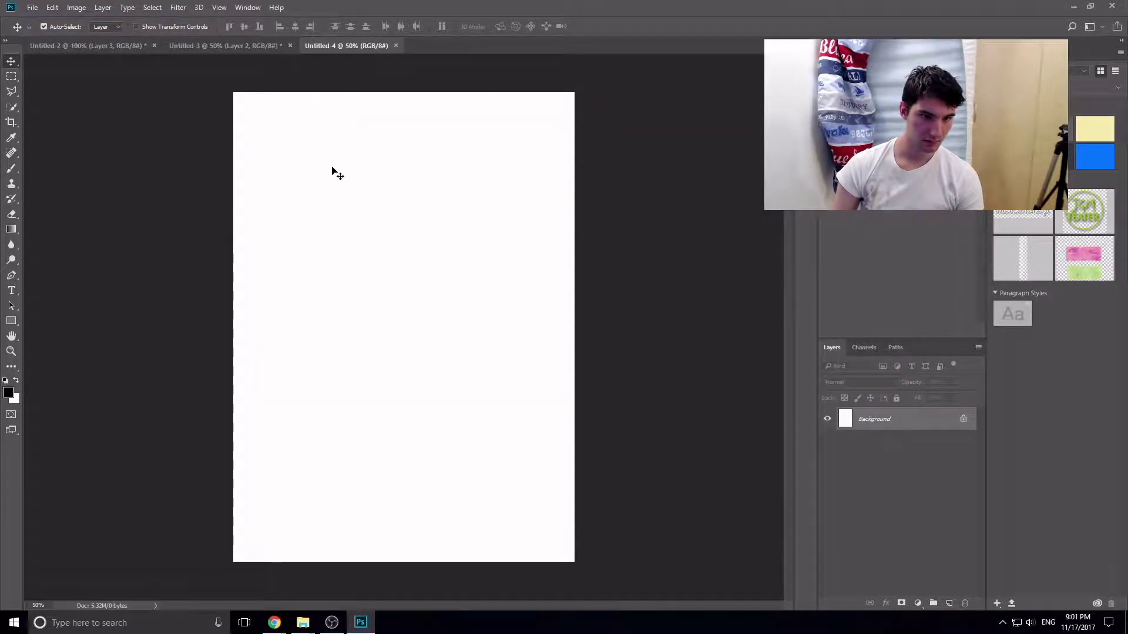
pyautogui.click(77, 7)
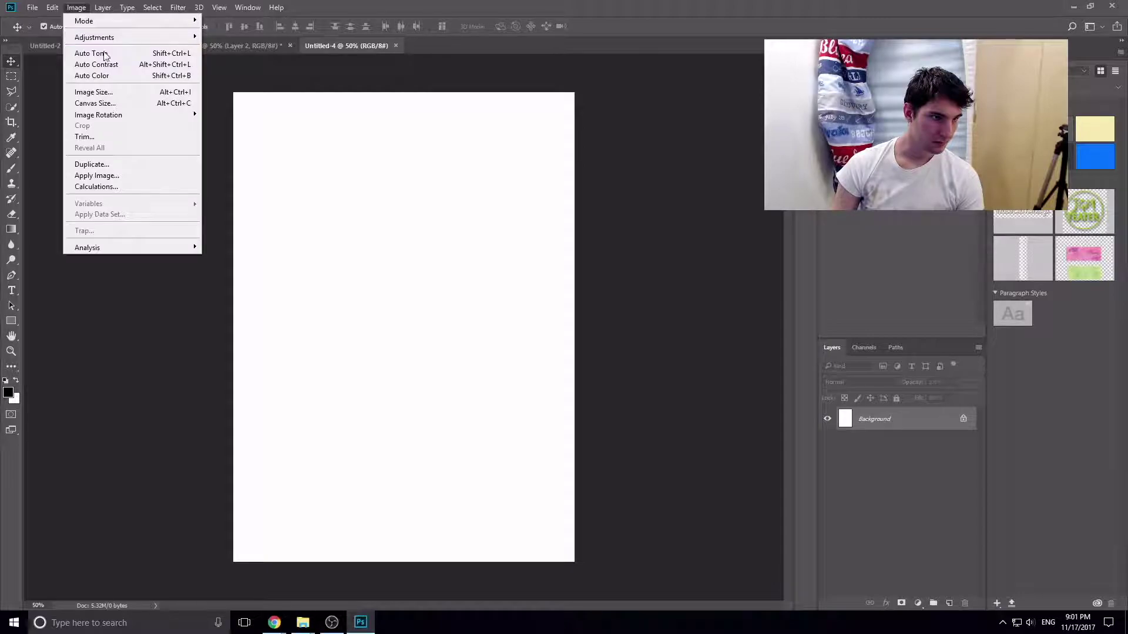
pyautogui.moveTo(99, 115)
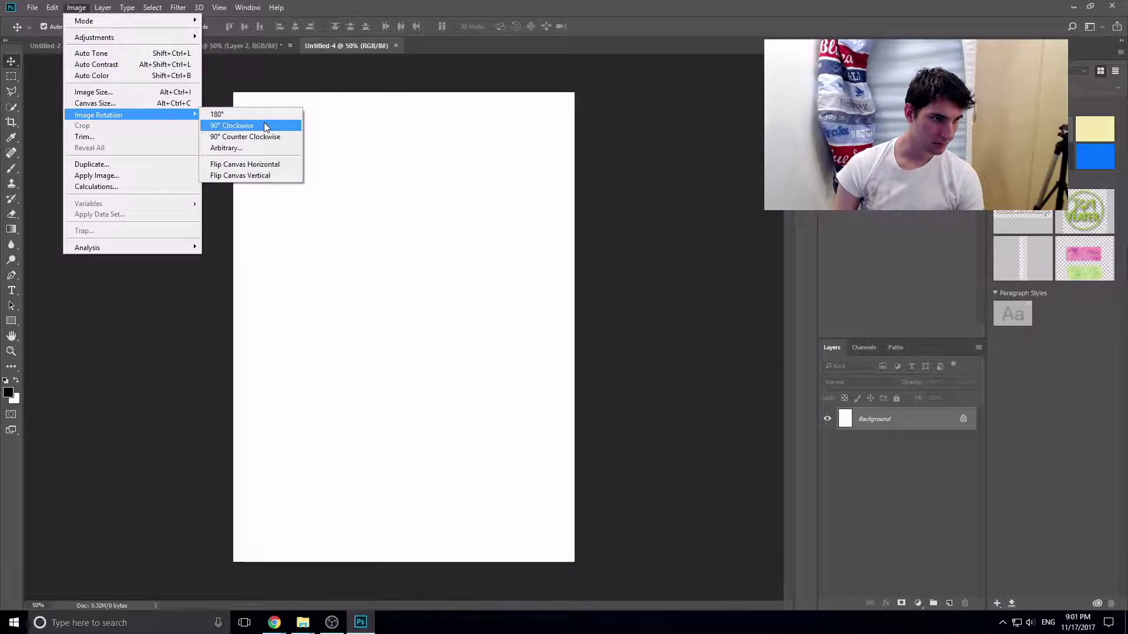
pyautogui.click(265, 127)
# - Paste the pony photo, rotating it upright and moving it up to fill the canvas
pyautogui.hotkey('ctrl', 'v')
pyautogui.hotkey('ctrl', 't')
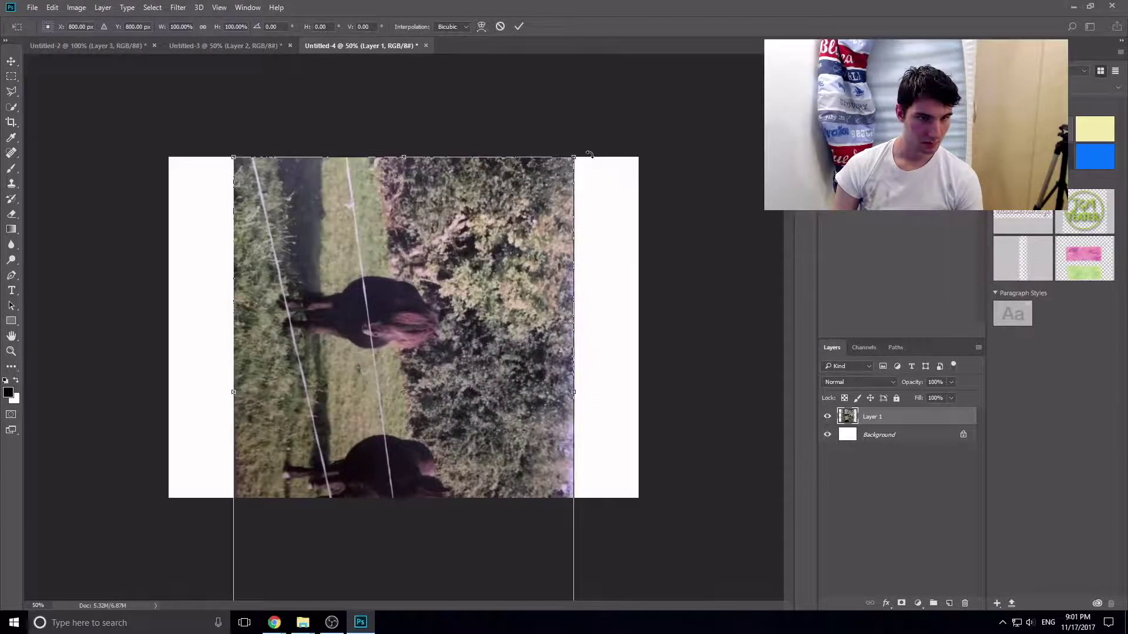
pyautogui.moveTo(589, 154); pyautogui.dragTo(241, 270)
pyautogui.moveTo(343, 302); pyautogui.dragTo(343, 237)
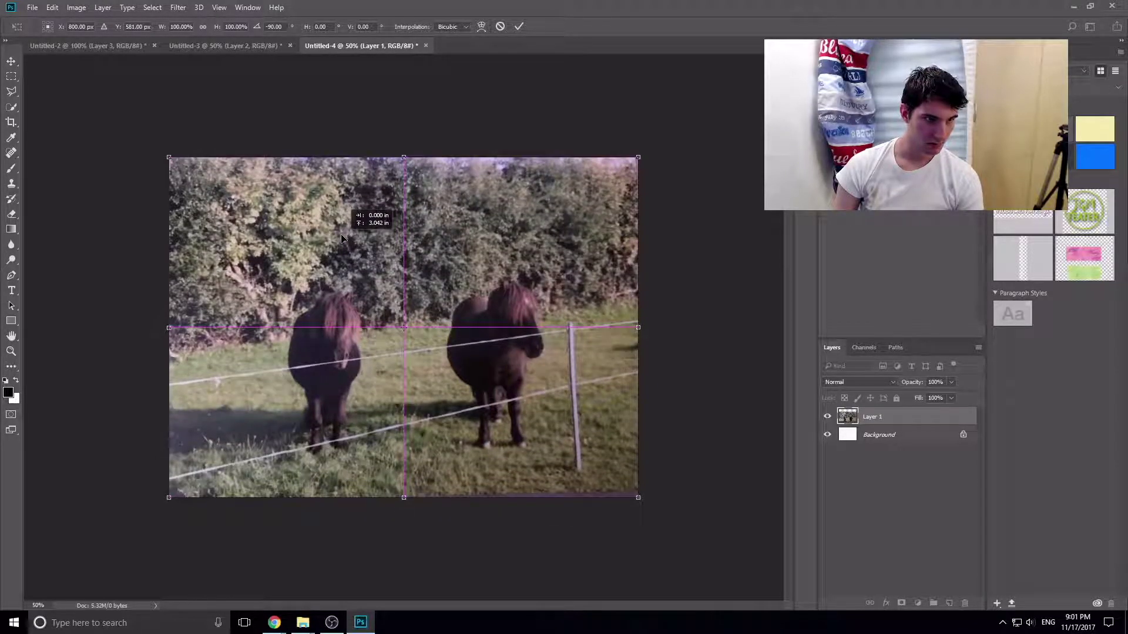
pyautogui.press('Return')
pyautogui.press('j')
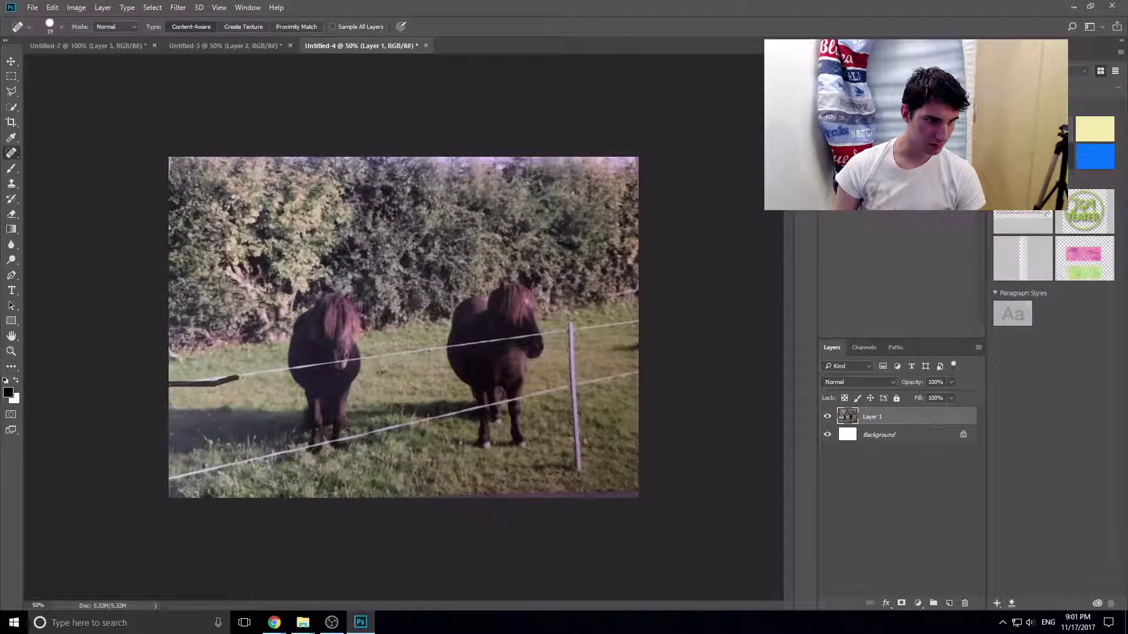
# - Heal away the upper fence wire across both ponies
pyautogui.moveTo(350, 363); pyautogui.dragTo(366, 365)
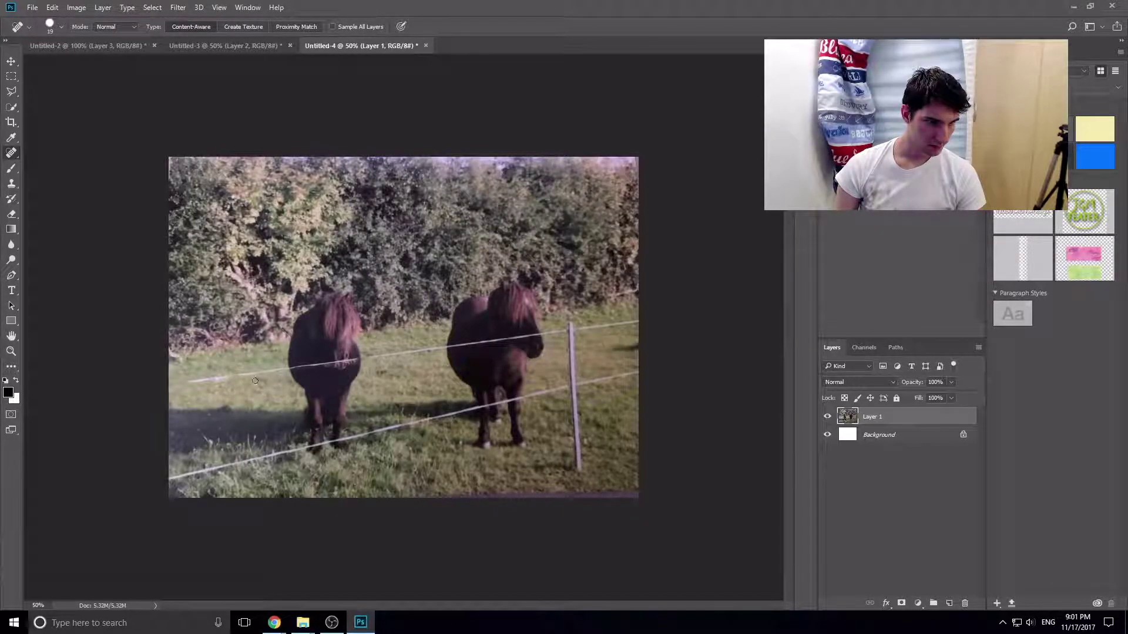
pyautogui.moveTo(250, 373); pyautogui.dragTo(343, 365)
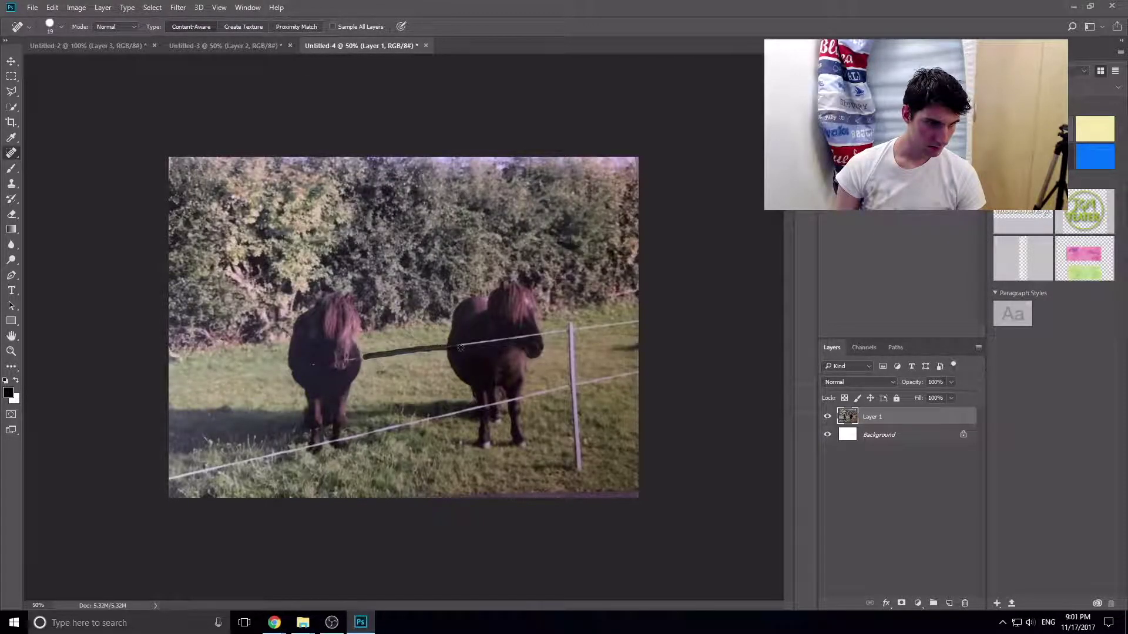
pyautogui.moveTo(567, 330); pyautogui.dragTo(568, 330)
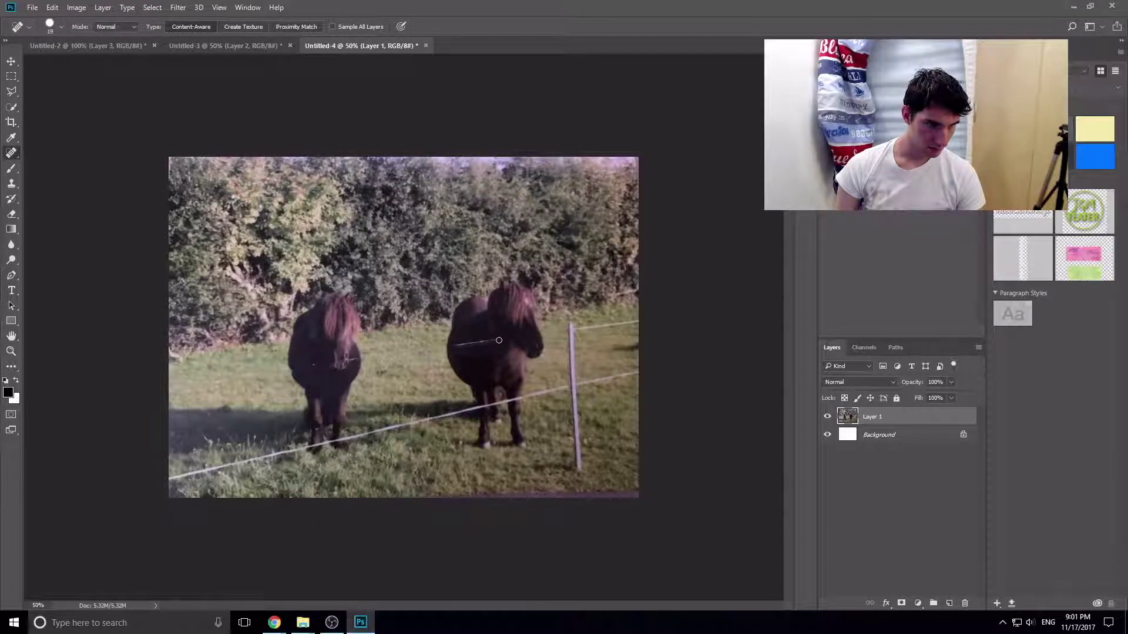
pyautogui.moveTo(499, 340); pyautogui.dragTo(451, 348)
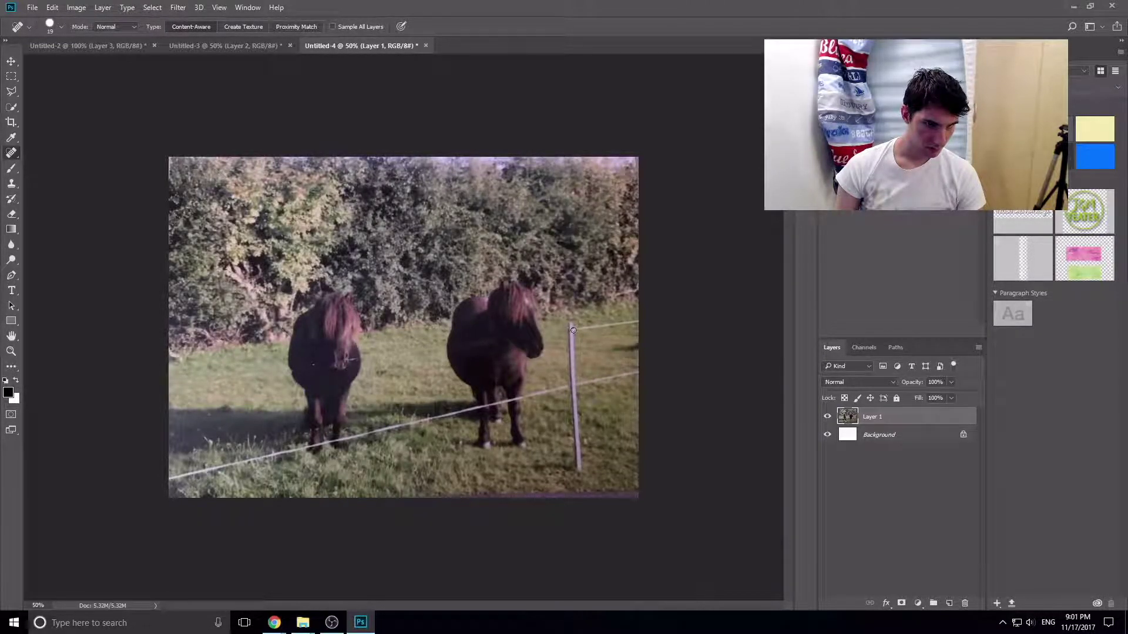
pyautogui.moveTo(636, 325); pyautogui.dragTo(635, 324)
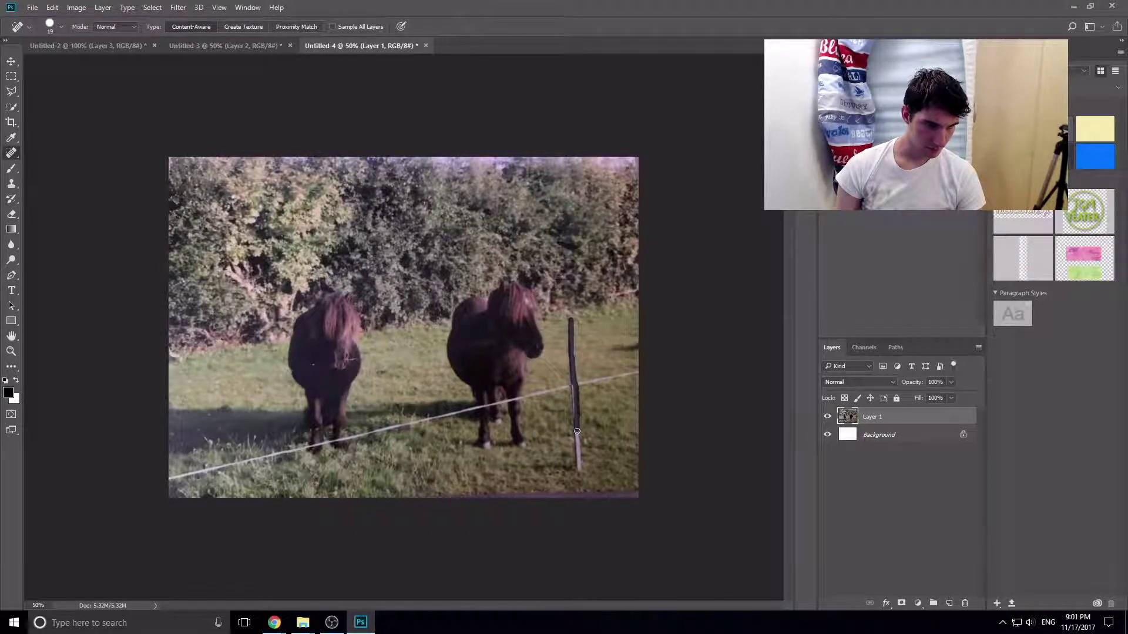
# - Heal out the fence post and the remaining wire across the grass and left pony's chest
pyautogui.moveTo(578, 470); pyautogui.dragTo(578, 470)
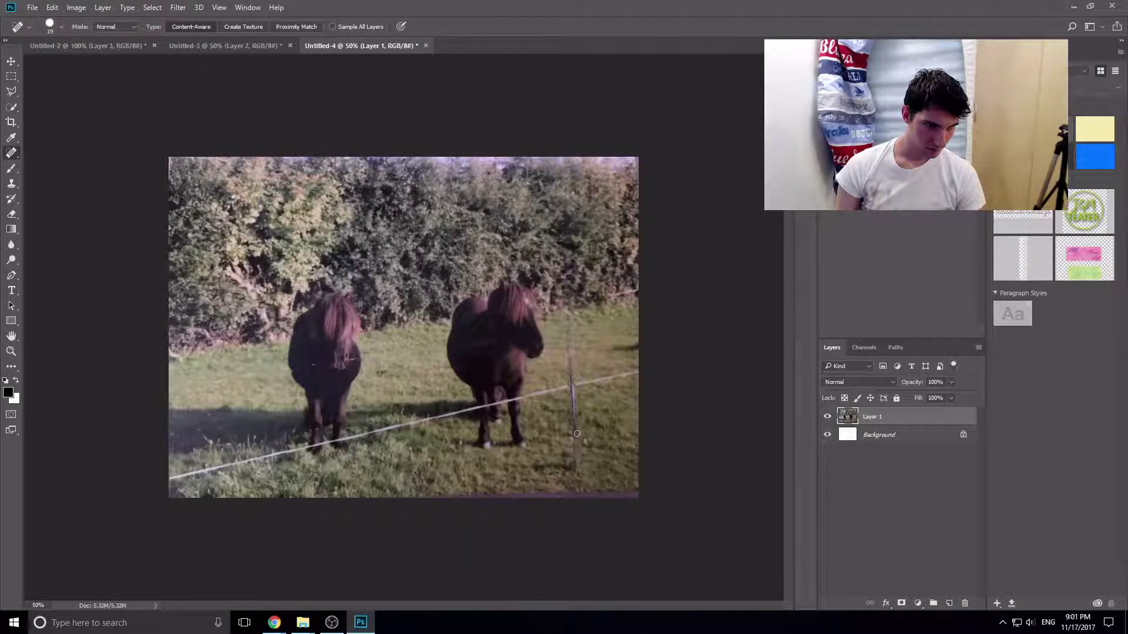
pyautogui.moveTo(569, 343); pyautogui.dragTo(569, 343)
pyautogui.moveTo(568, 389); pyautogui.dragTo(637, 372)
pyautogui.moveTo(573, 388); pyautogui.dragTo(443, 419)
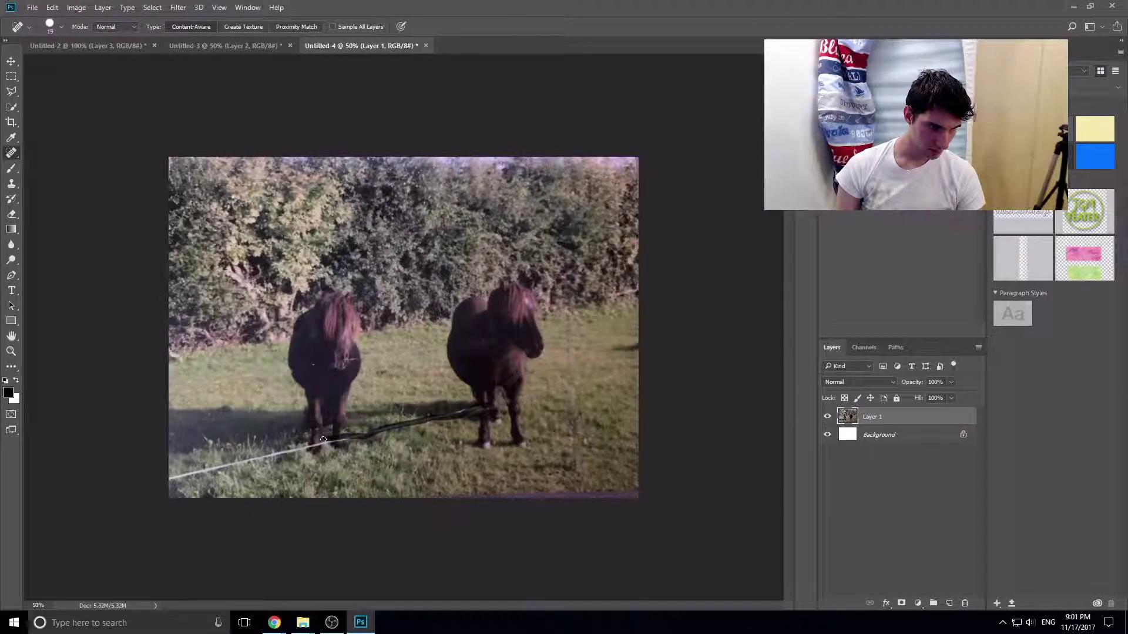
pyautogui.moveTo(286, 458); pyautogui.dragTo(251, 460)
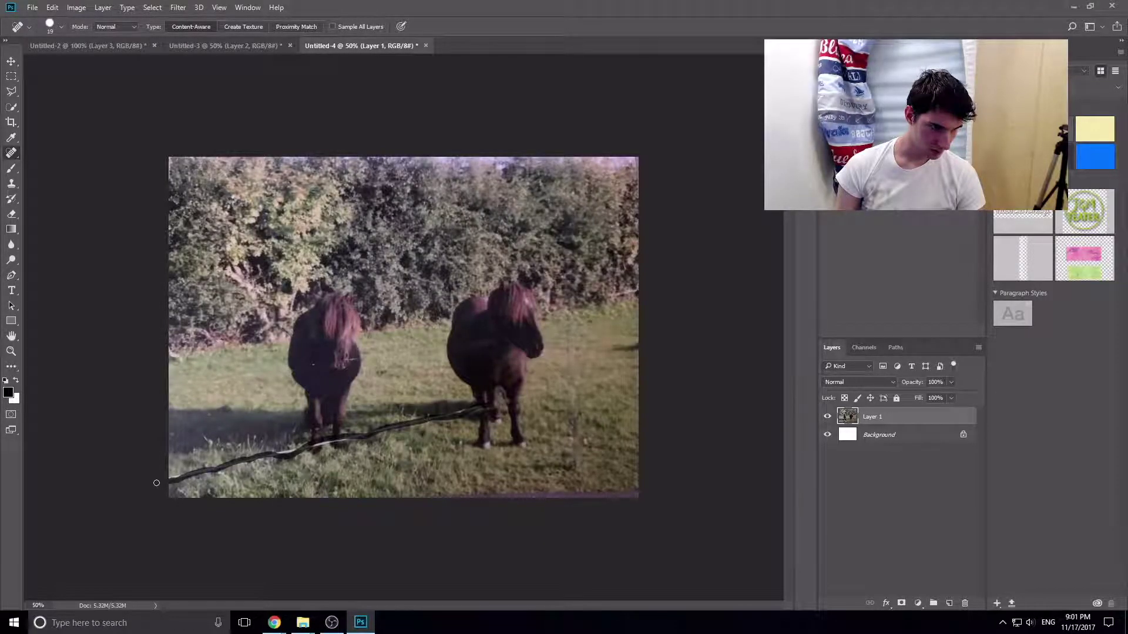
pyautogui.moveTo(157, 483); pyautogui.dragTo(159, 482)
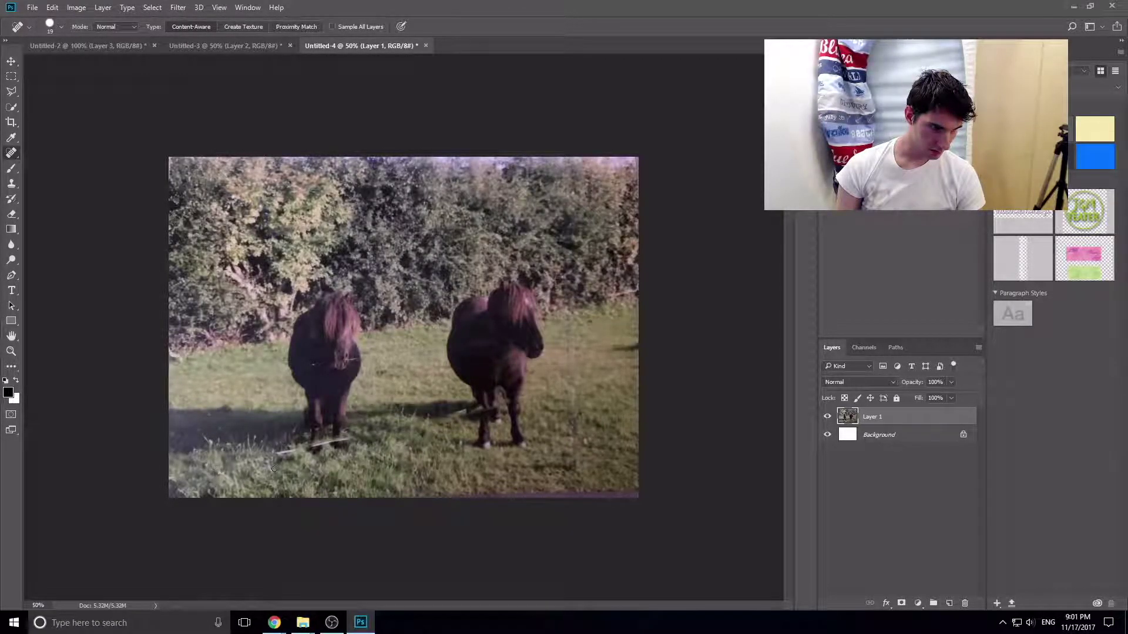
pyautogui.moveTo(340, 445); pyautogui.dragTo(313, 446)
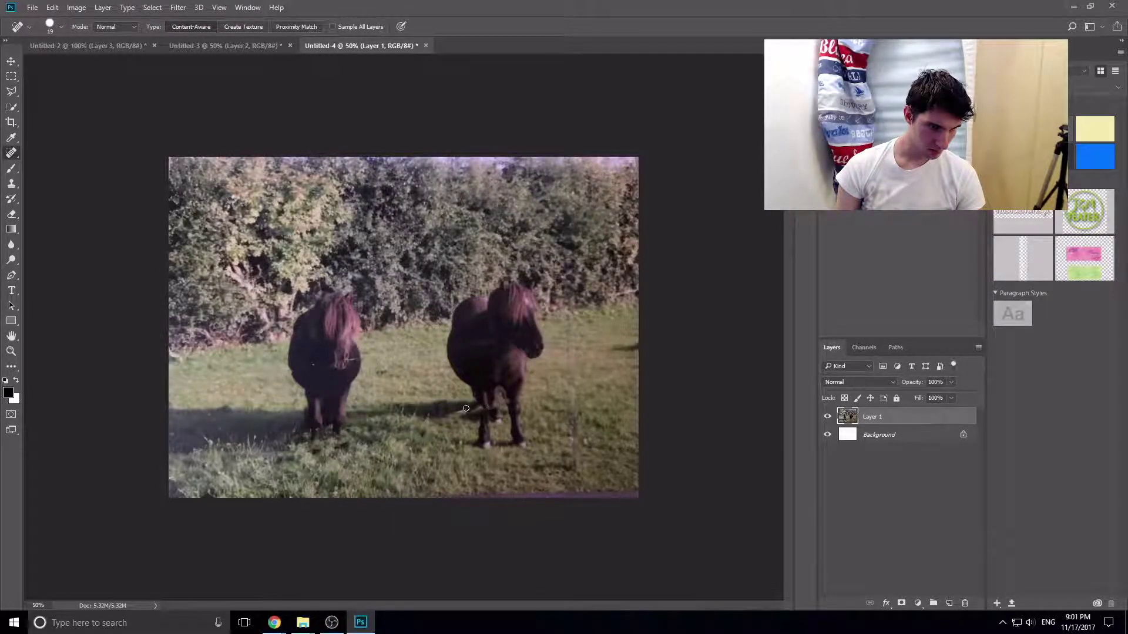
pyautogui.moveTo(359, 360); pyautogui.dragTo(310, 362)
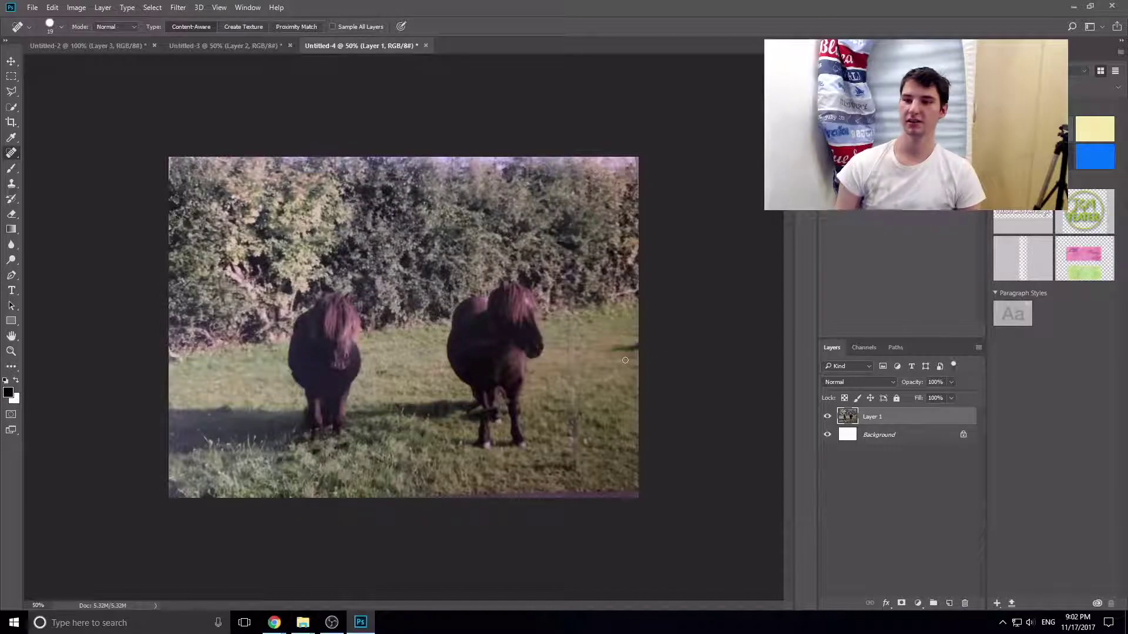
pyautogui.hotkey('alt', 'Tab')
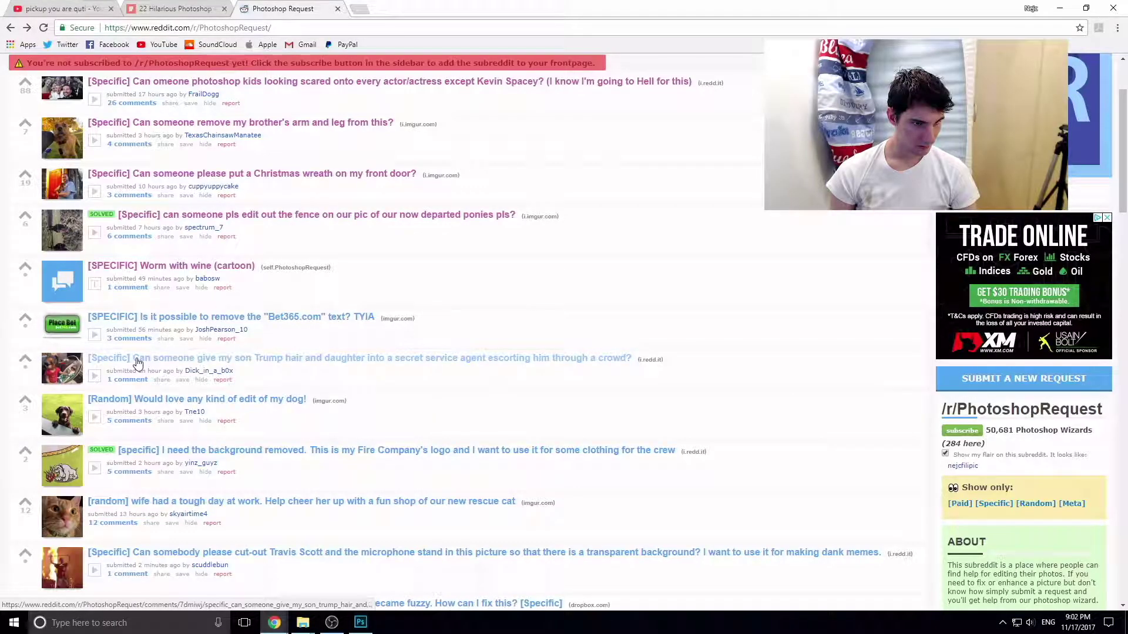
# - Open the request for Trump hair on the baby and a Secret Service sister, and browse it
pyautogui.click(136, 359)
pyautogui.scroll(-2, 145, 362)
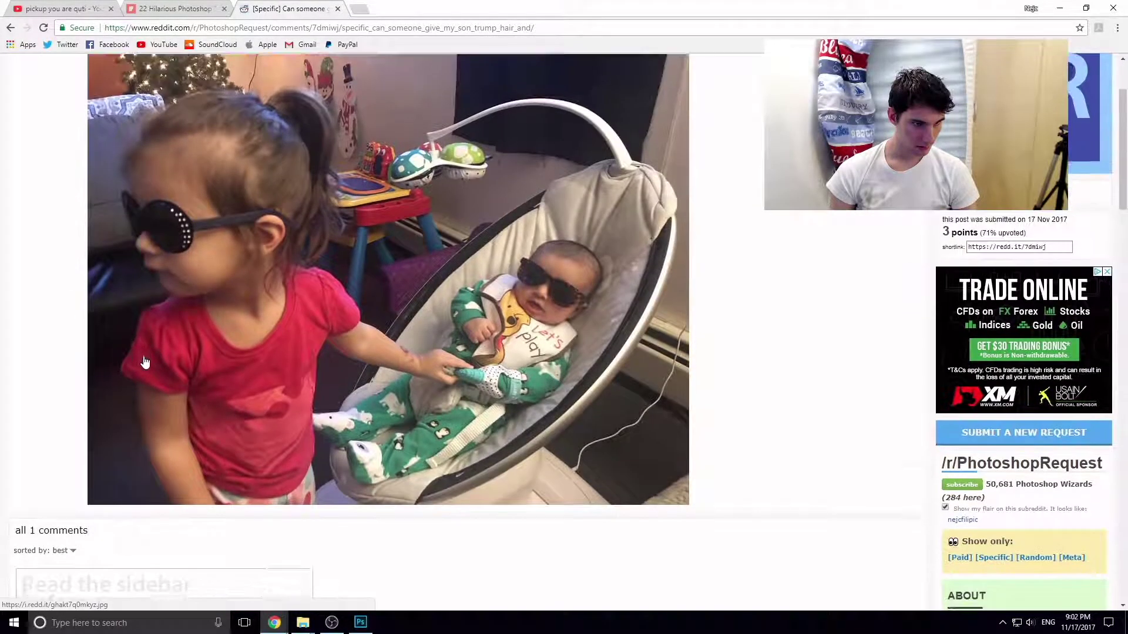
pyautogui.scroll(-1, 146, 363)
pyautogui.scroll(-3, 146, 363)
pyautogui.scroll(1, 146, 360)
pyautogui.scroll(1, 145, 359)
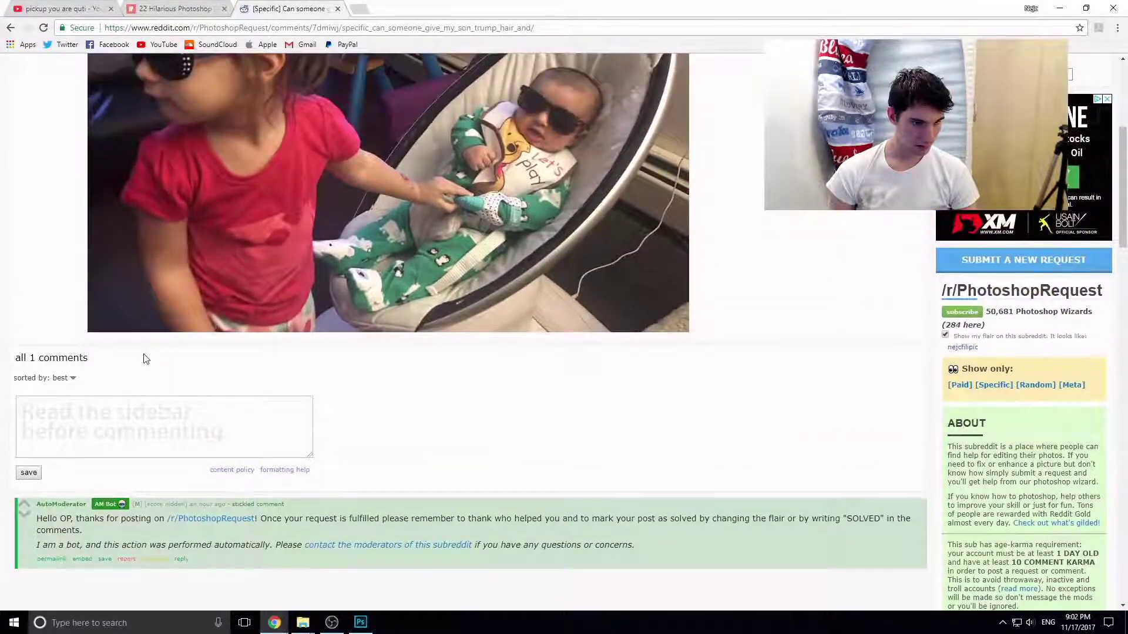
pyautogui.scroll(5, 145, 356)
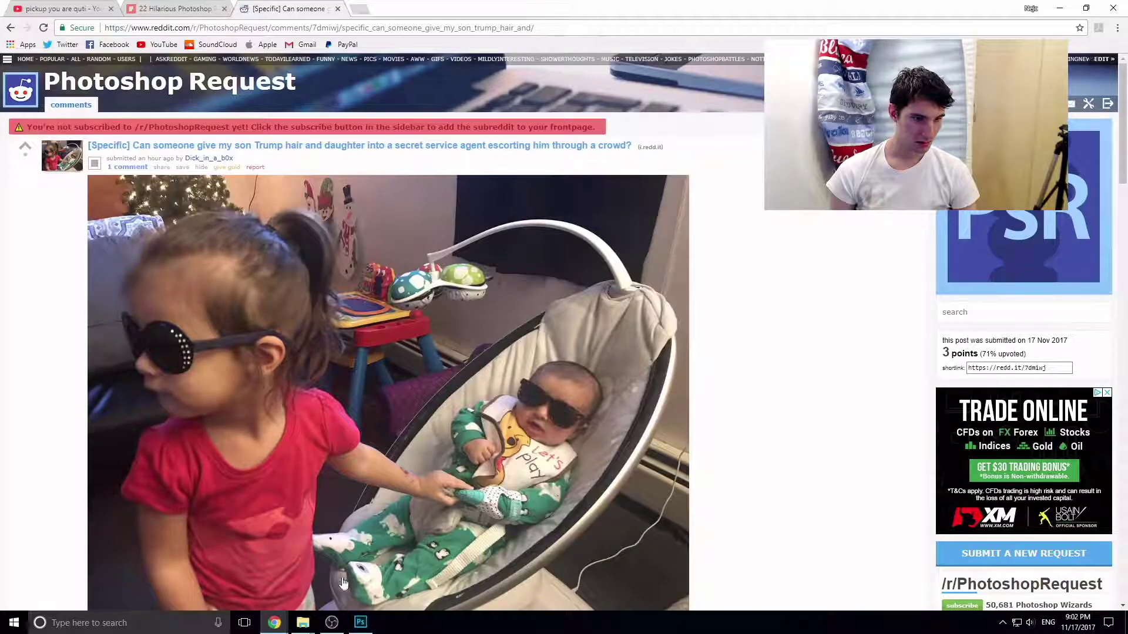
# - Create a clipboard-sized document and paste the toddler-and-baby sunglasses photo as Layer 1
pyautogui.click(360, 622)
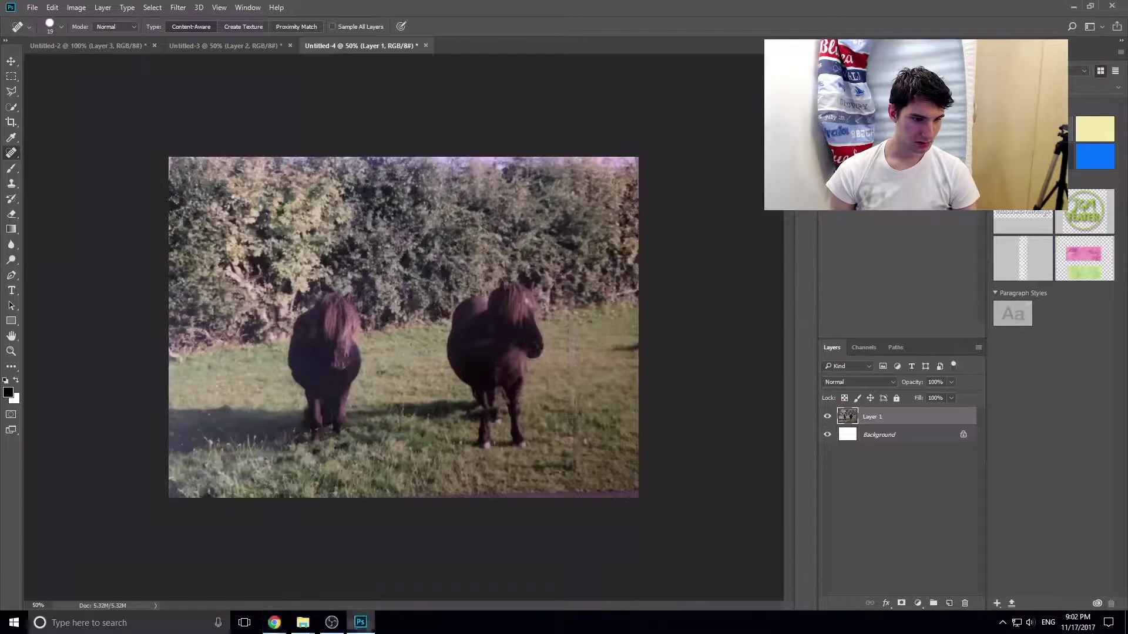
pyautogui.click(33, 8)
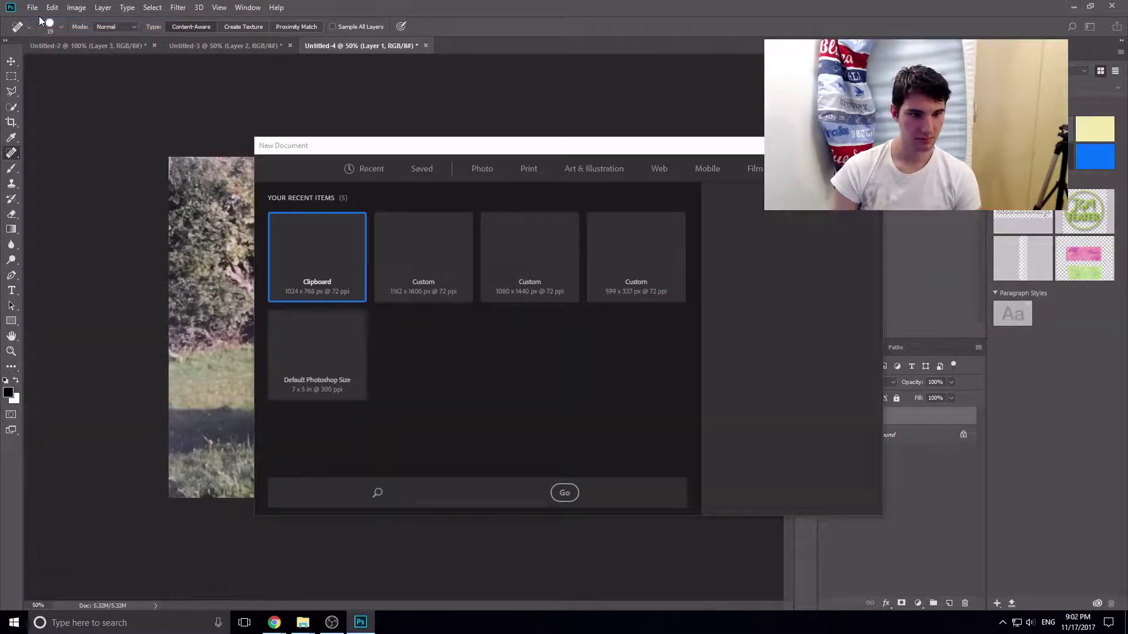
pyautogui.press('Return')
pyautogui.hotkey('ctrl', 'v')
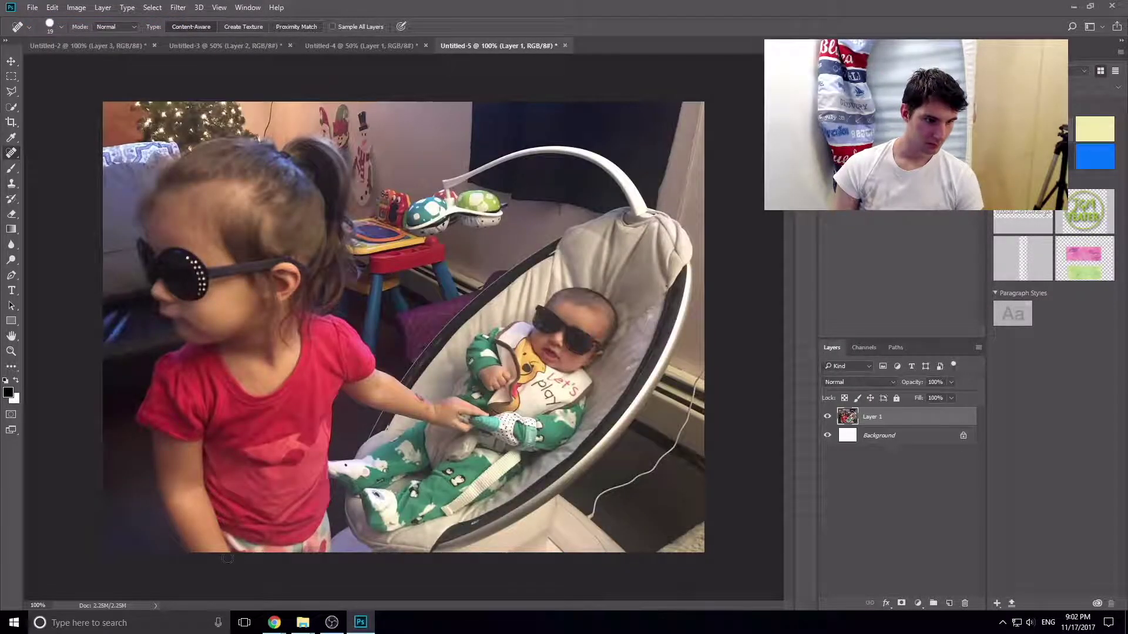
pyautogui.moveTo(274, 622)
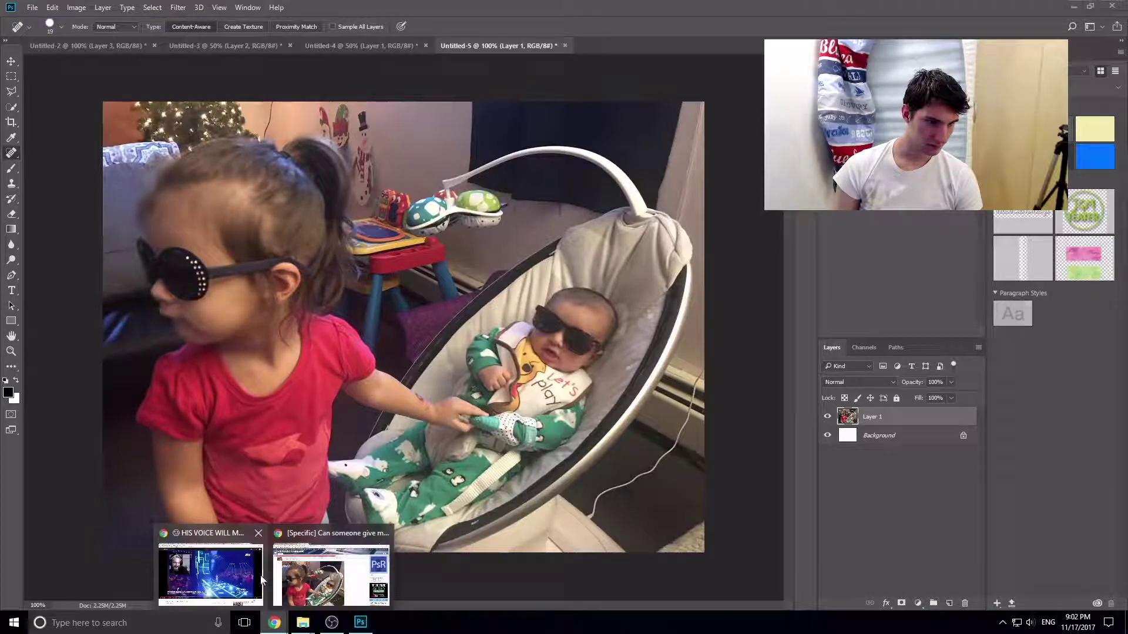
# - Search Google in a new tab for 'donald trump hair'
pyautogui.click(274, 622)
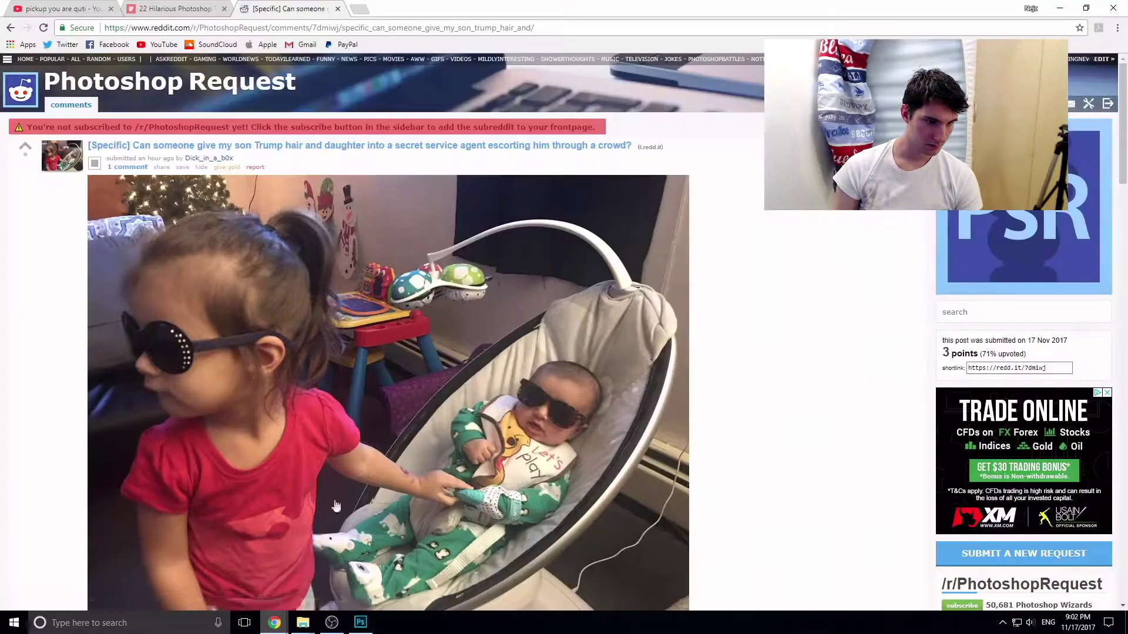
pyautogui.click(368, 8)
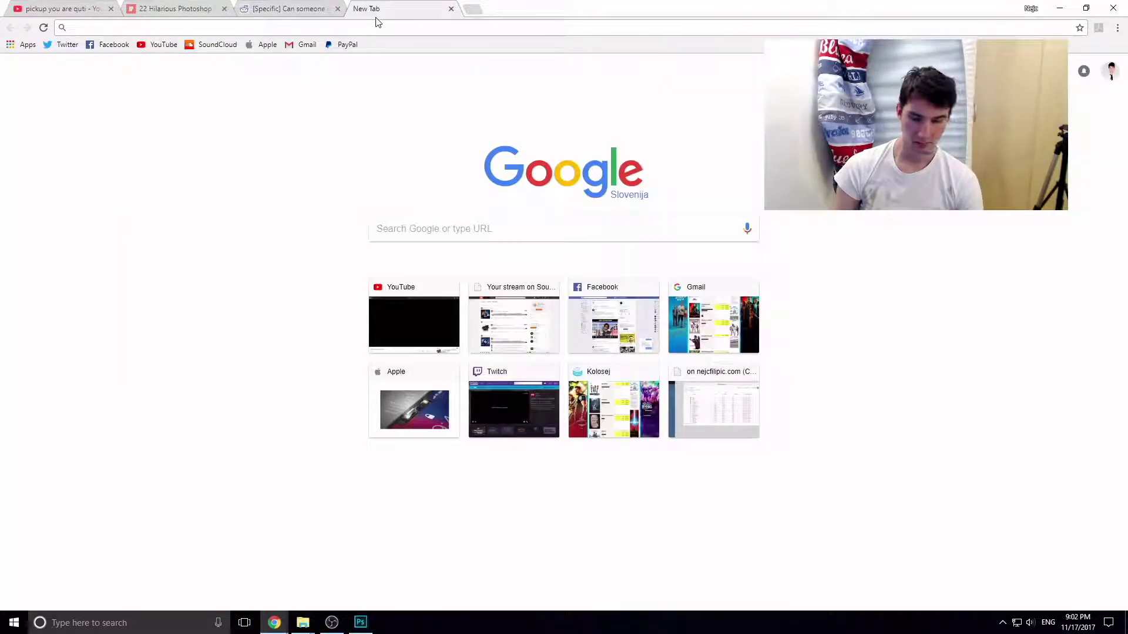
pyautogui.write('tdon')
pyautogui.press('BackSpace')
pyautogui.press('BackSpace')
pyautogui.press('BackSpace')
pyautogui.write('donald')
pyautogui.press('BackSpace')
pyautogui.press('BackSpace')
pyautogui.press('BackSpace')
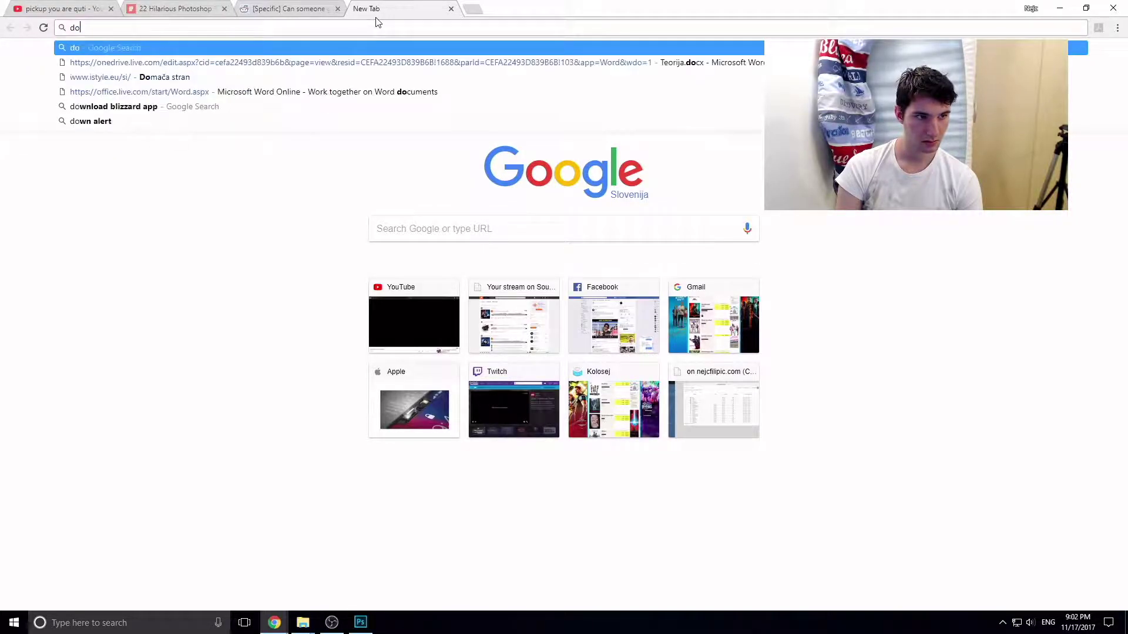
pyautogui.write('onald tru')
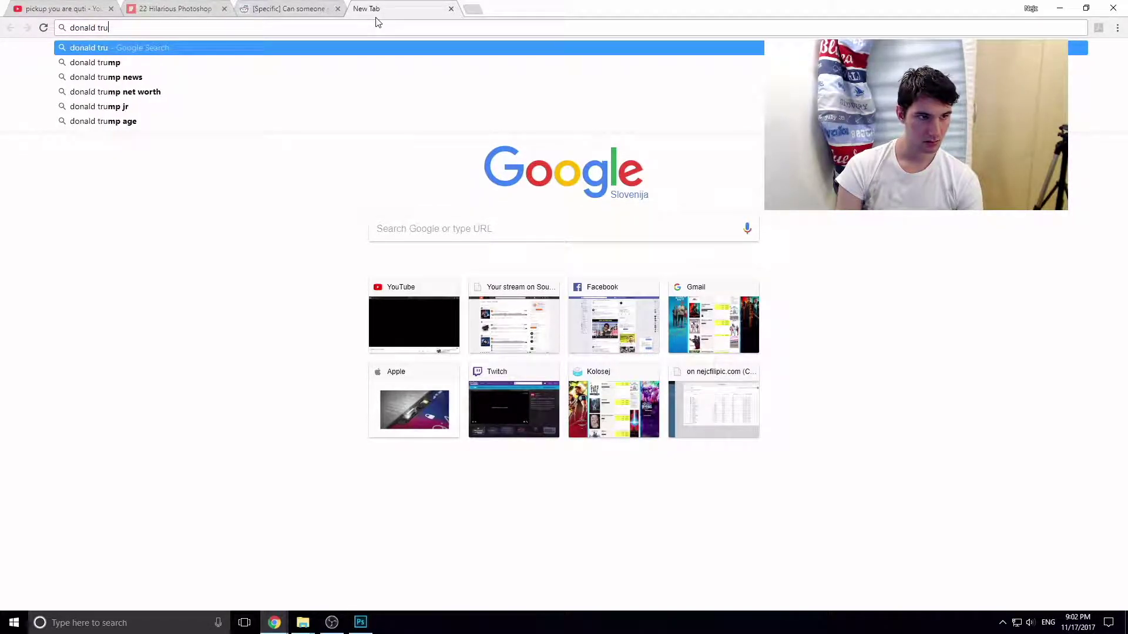
pyautogui.write('mp hair')
pyautogui.press('Return')
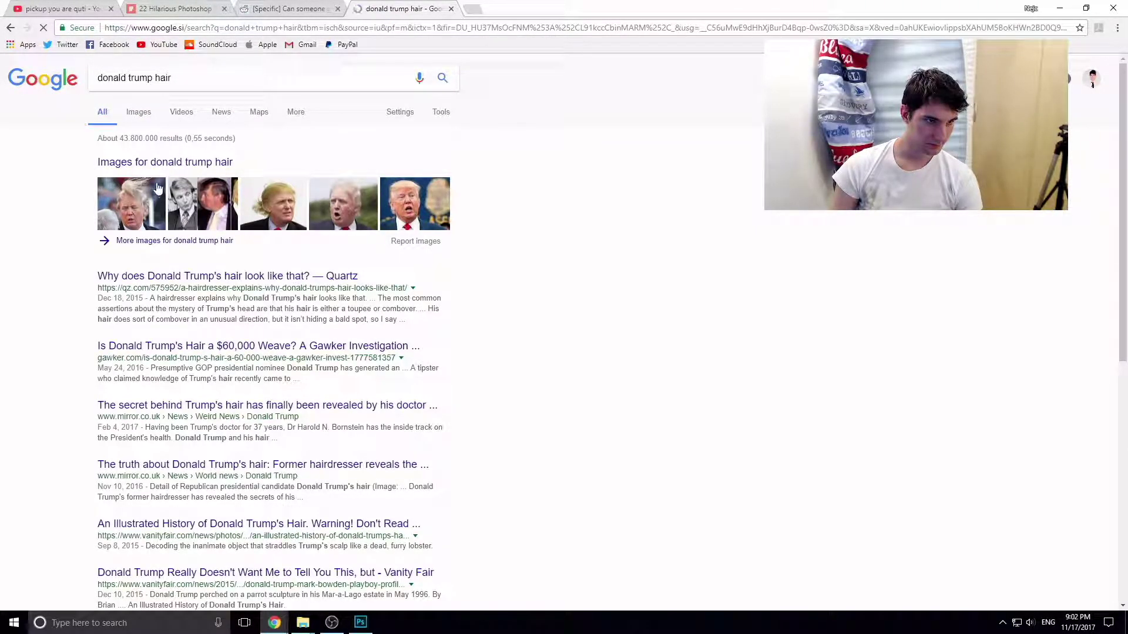
# - Open the windblown hair photo at full size in Google Images and copy it
pyautogui.click(134, 212)
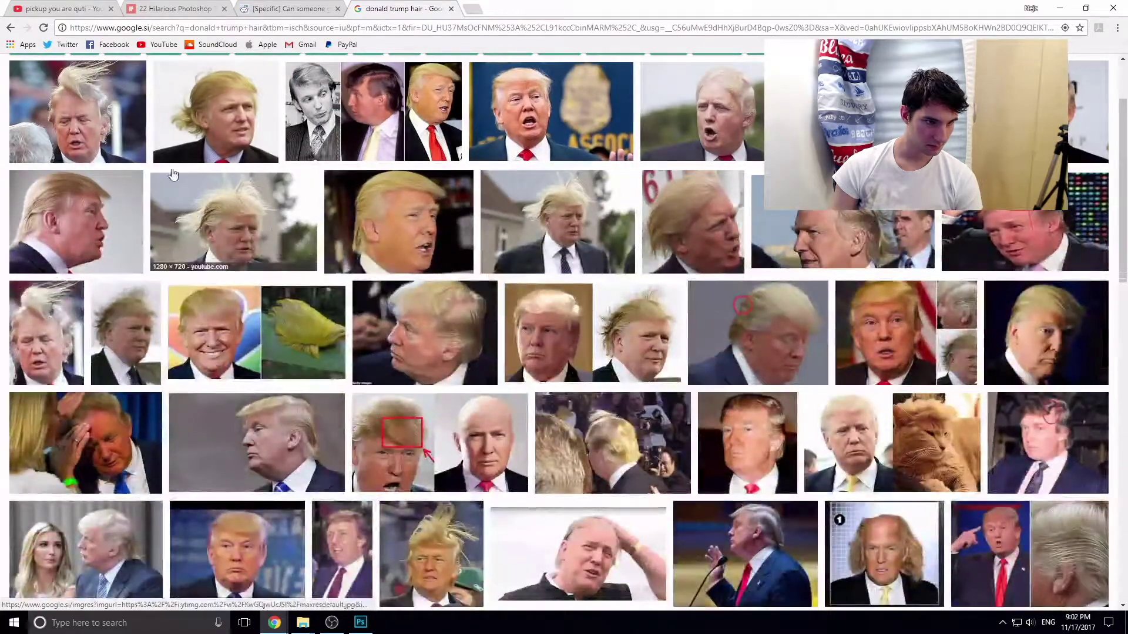
pyautogui.click(94, 136)
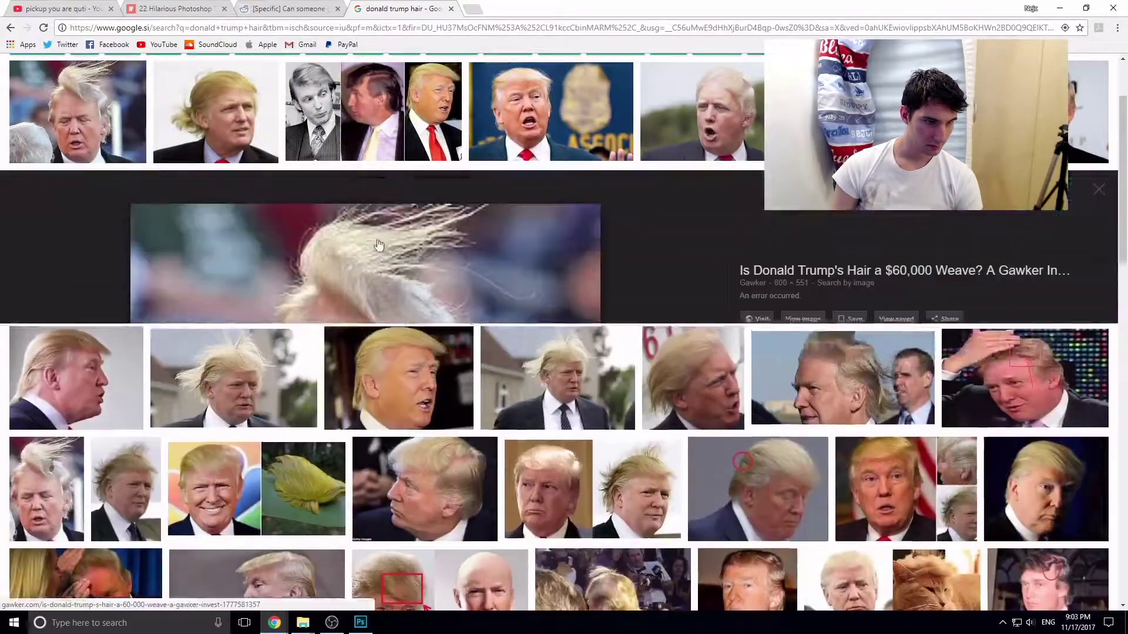
pyautogui.click(807, 319)
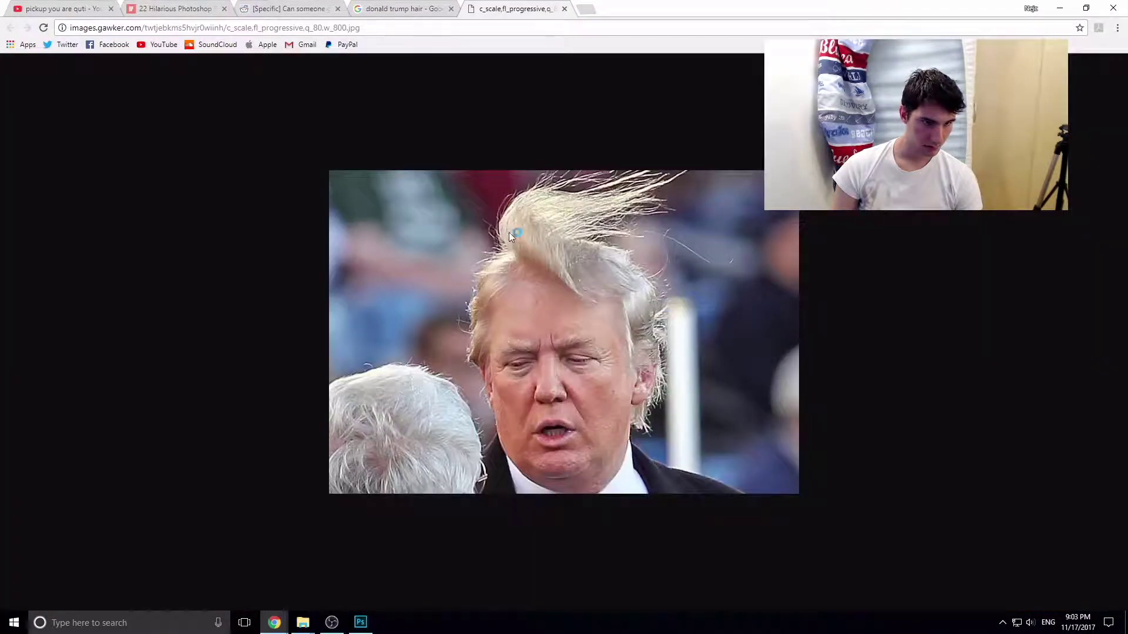
pyautogui.rightClick(501, 242)
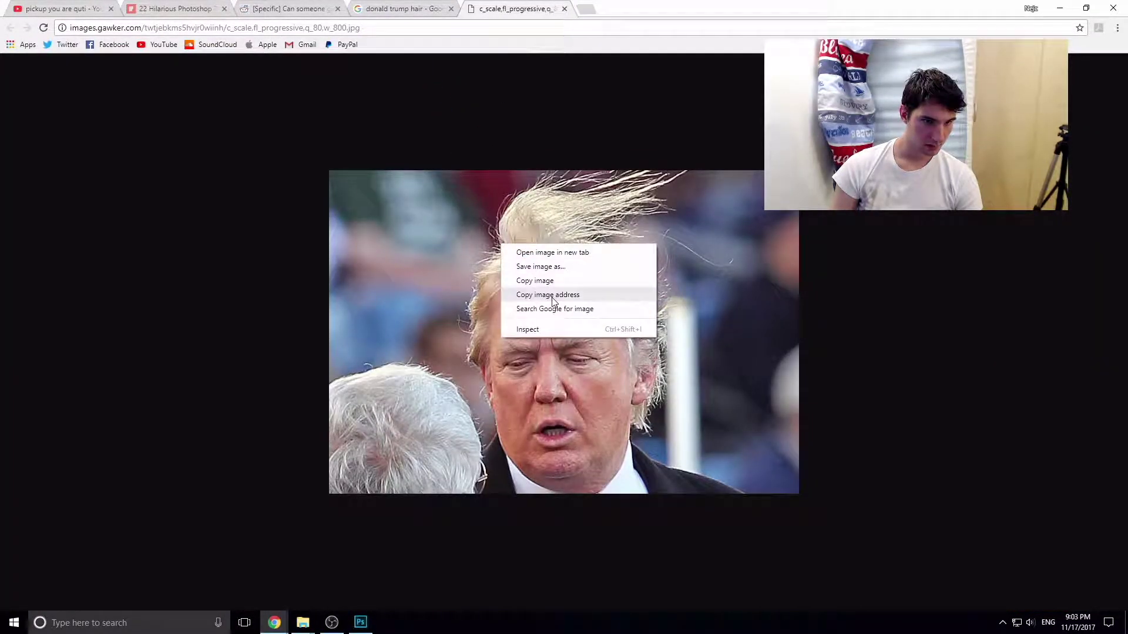
pyautogui.click(541, 280)
pyautogui.click(364, 624)
# - Paste the hair photo as Layer 2, lasso the hair onto Layer 3, and hide Layer 2
pyautogui.hotkey('ctrl', 'v')
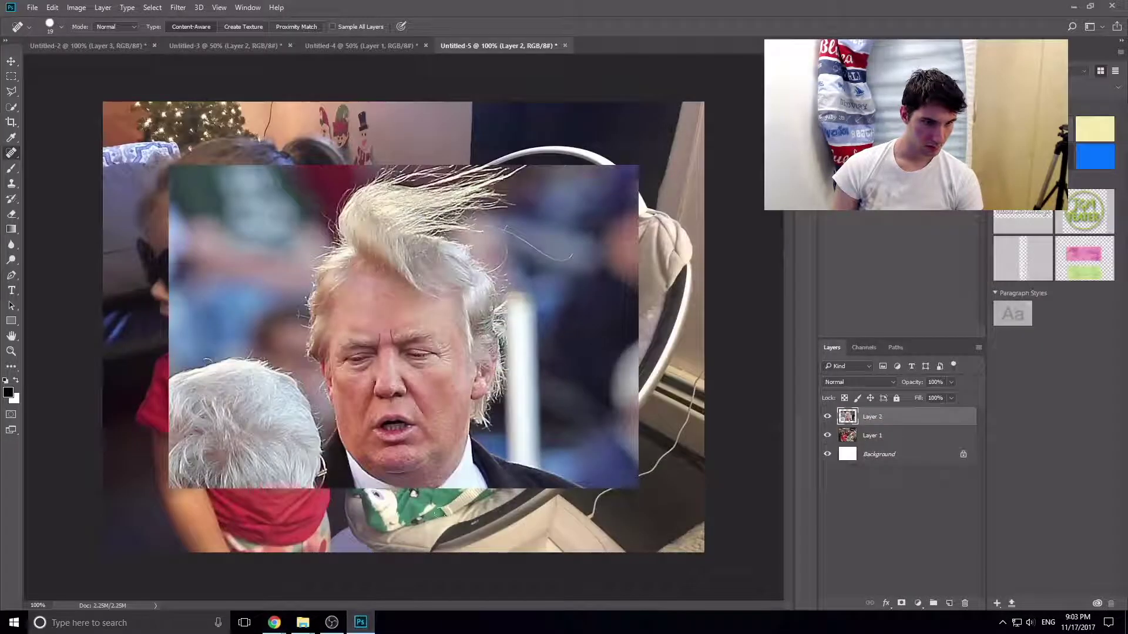
pyautogui.click(11, 91)
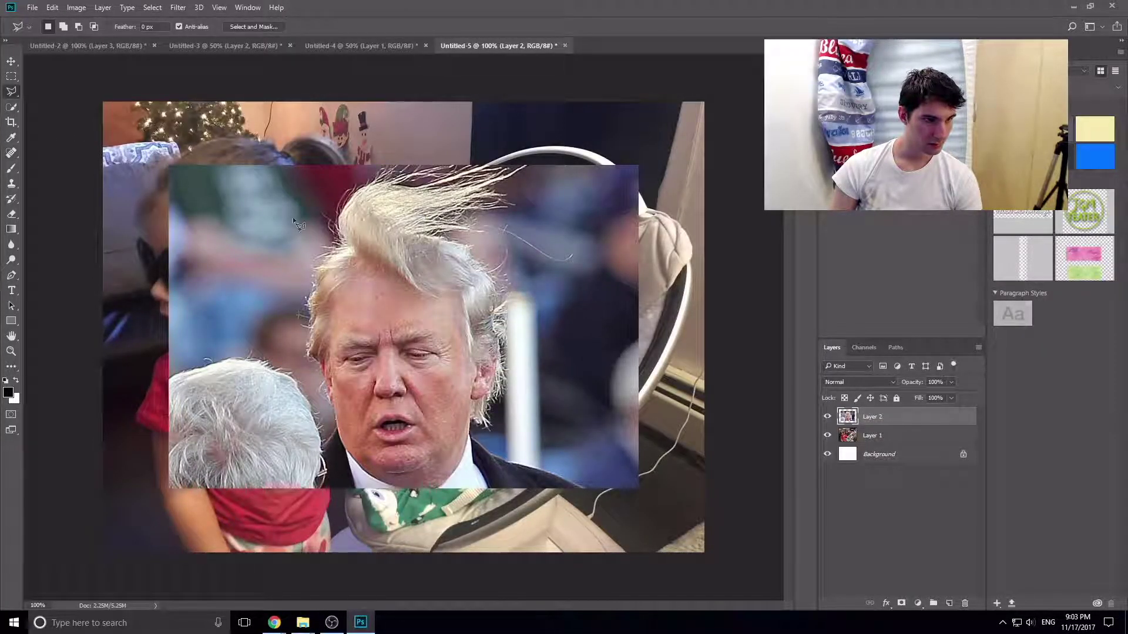
pyautogui.click(442, 300)
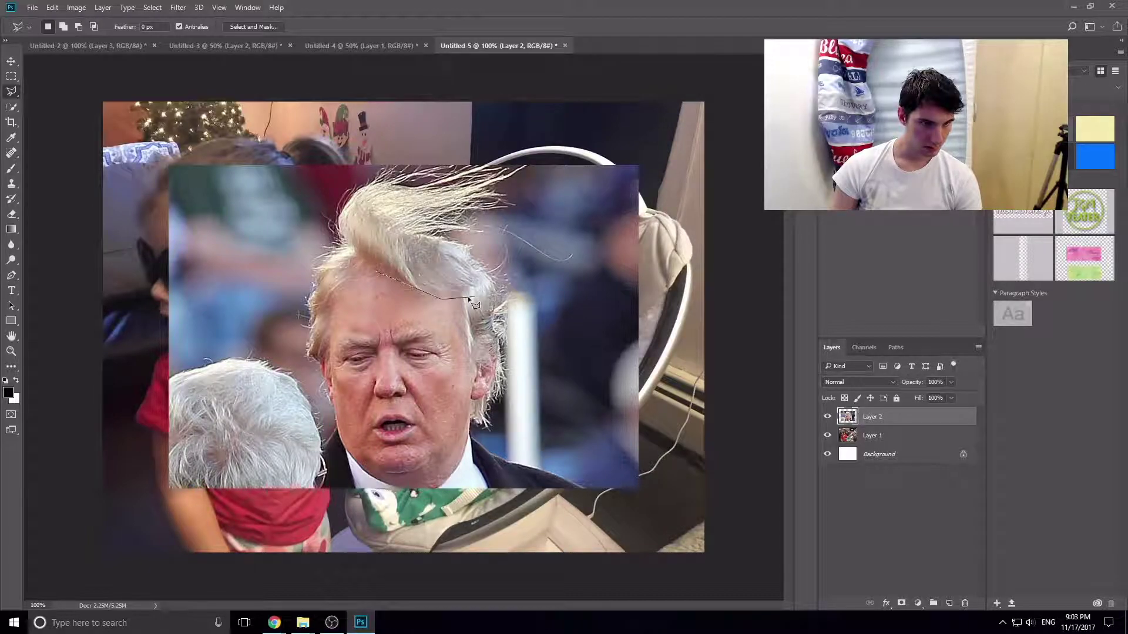
pyautogui.click(491, 413)
pyautogui.click(483, 271)
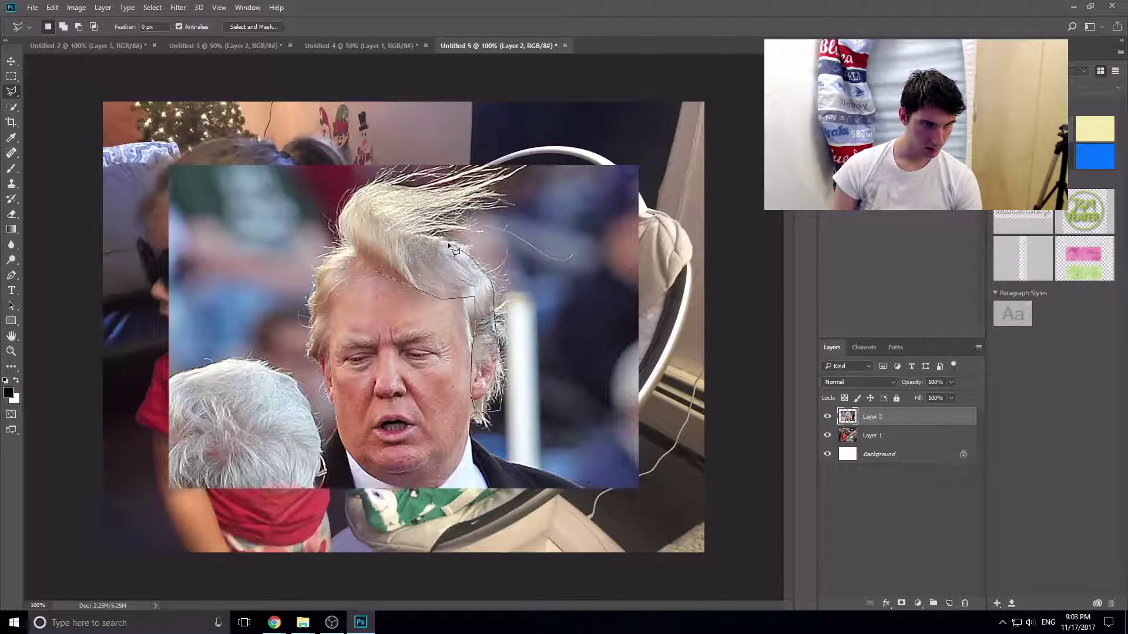
pyautogui.click(438, 229)
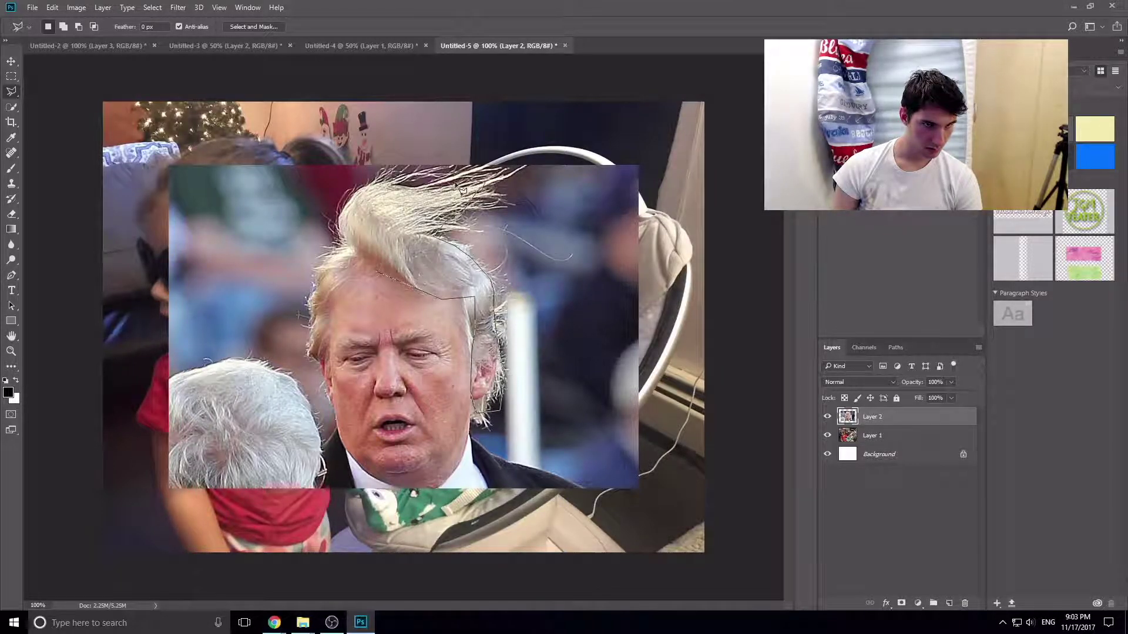
pyautogui.click(367, 190)
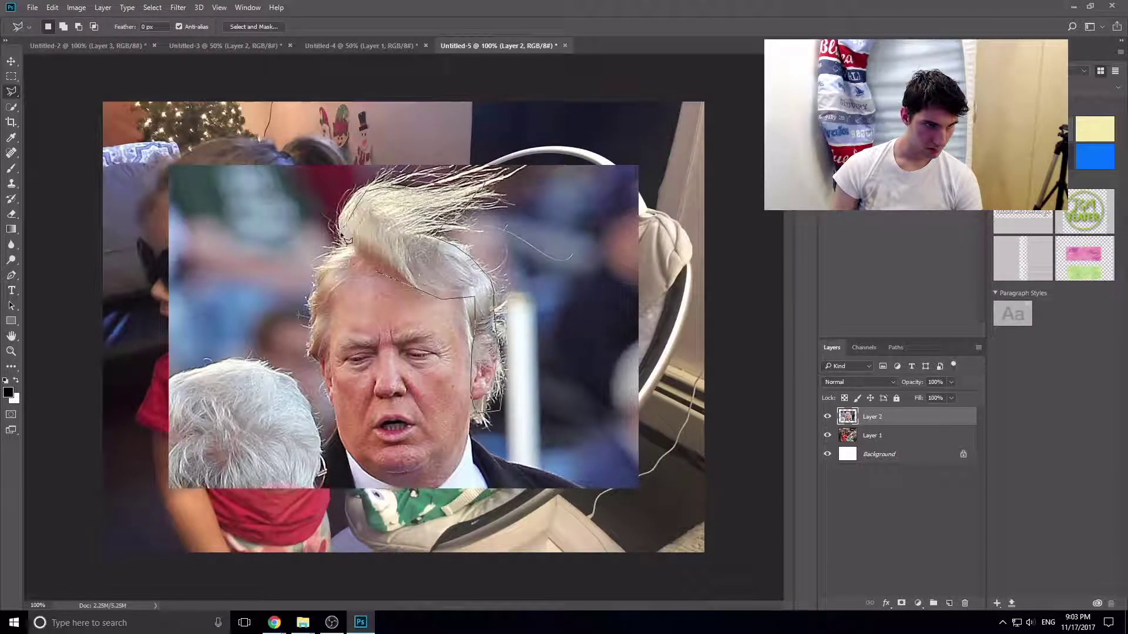
pyautogui.click(310, 318)
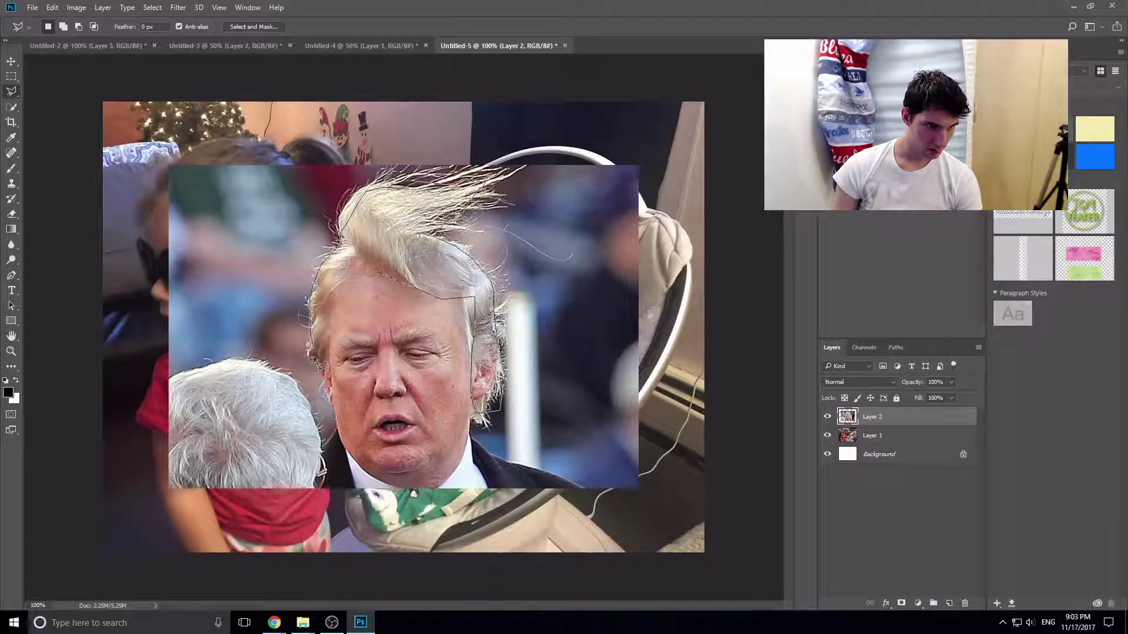
pyautogui.click(376, 272)
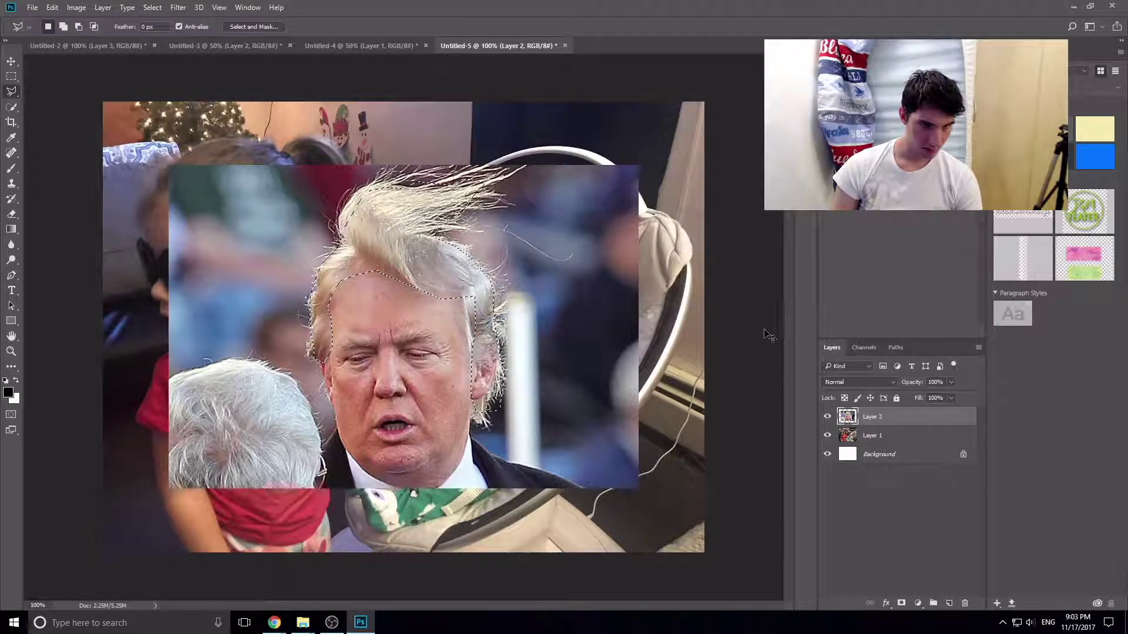
pyautogui.hotkey('ctrl', 'j')
pyautogui.click(828, 435)
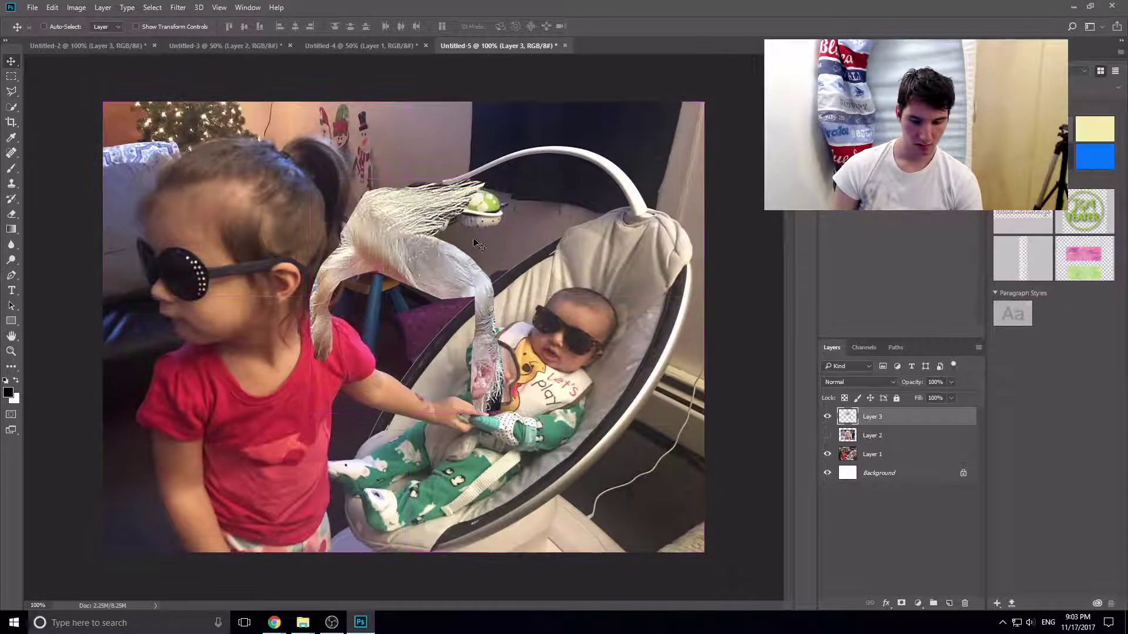
# - Shrink, tilt and move the Layer 3 hair onto the baby's head, then enlarge it slightly
pyautogui.hotkey('ctrl', 't')
pyautogui.moveTo(504, 178); pyautogui.dragTo(447, 248)
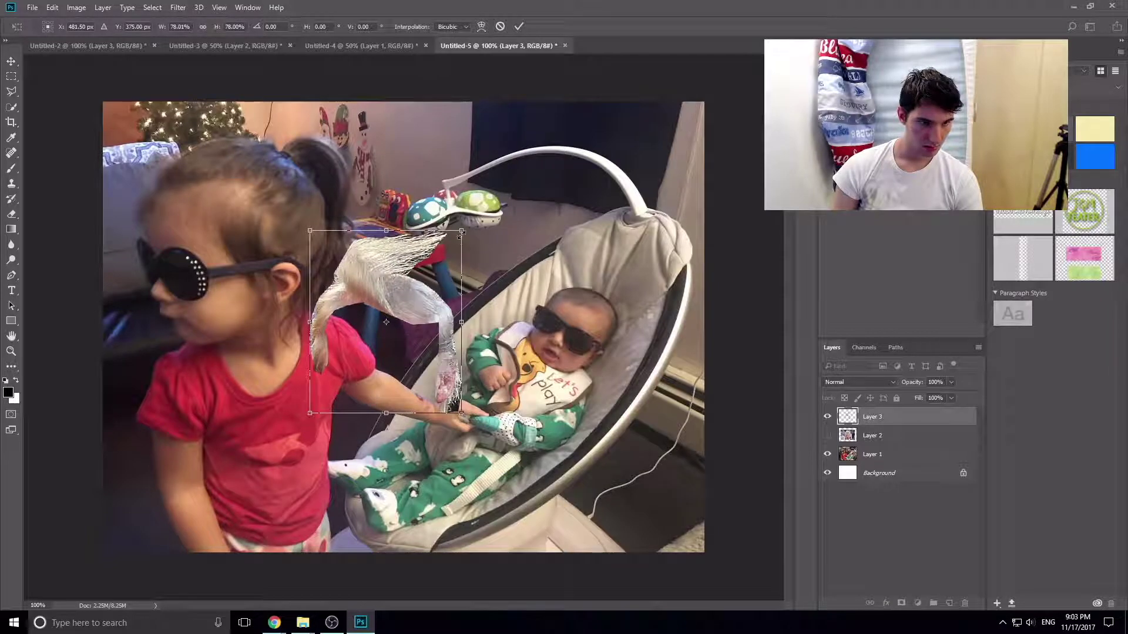
pyautogui.moveTo(378, 331); pyautogui.dragTo(564, 306)
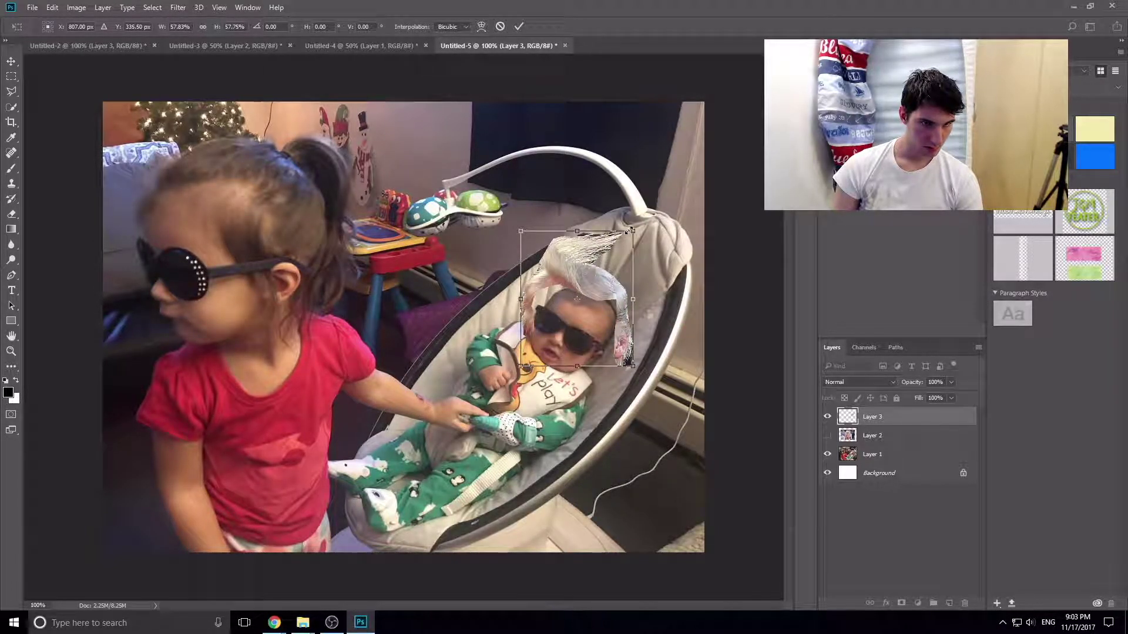
pyautogui.moveTo(646, 229)
pyautogui.mouseDown()
pyautogui.moveTo(649, 287)
pyautogui.moveTo(609, 285)
pyautogui.moveTo(597, 314)
pyautogui.mouseUp()
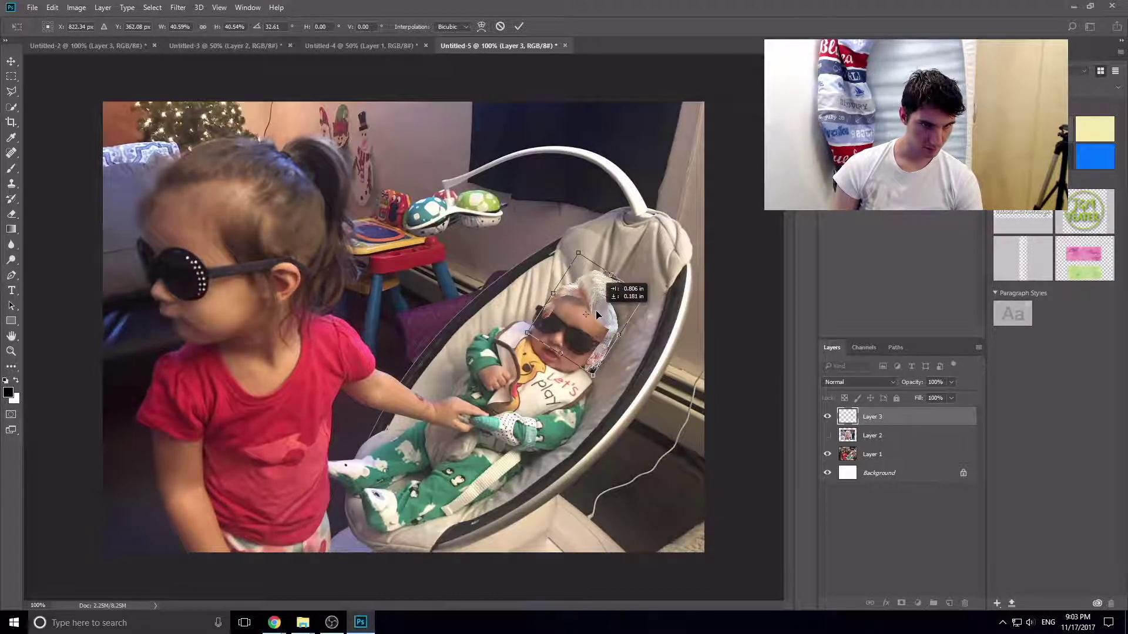
pyautogui.press('Return')
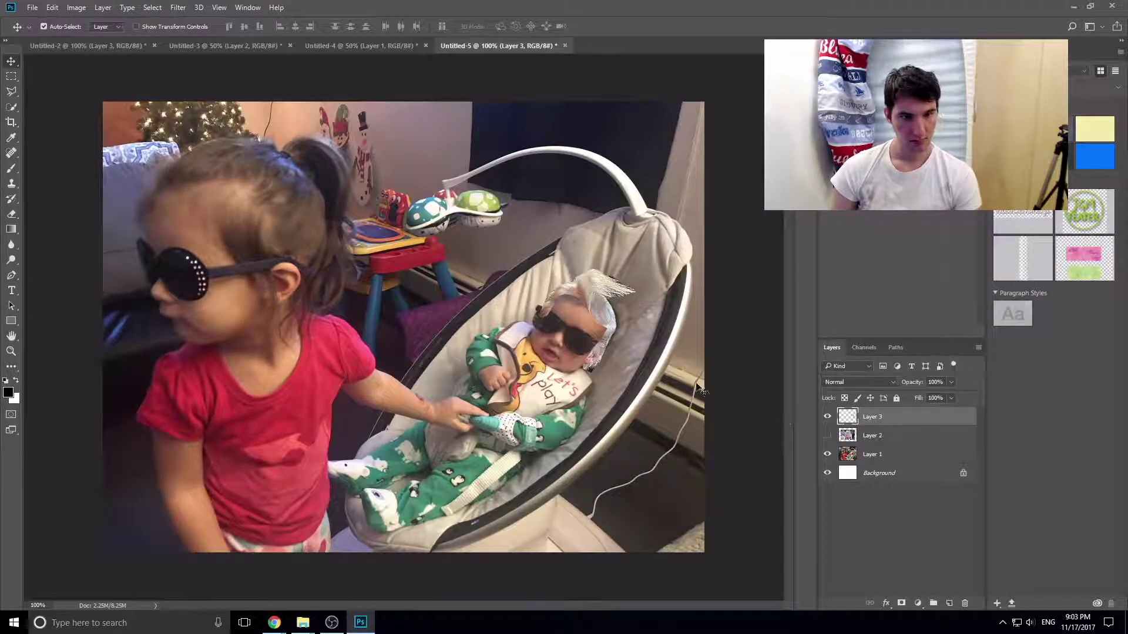
pyautogui.hotkey('ctrl', 't')
pyautogui.moveTo(638, 266); pyautogui.dragTo(642, 266)
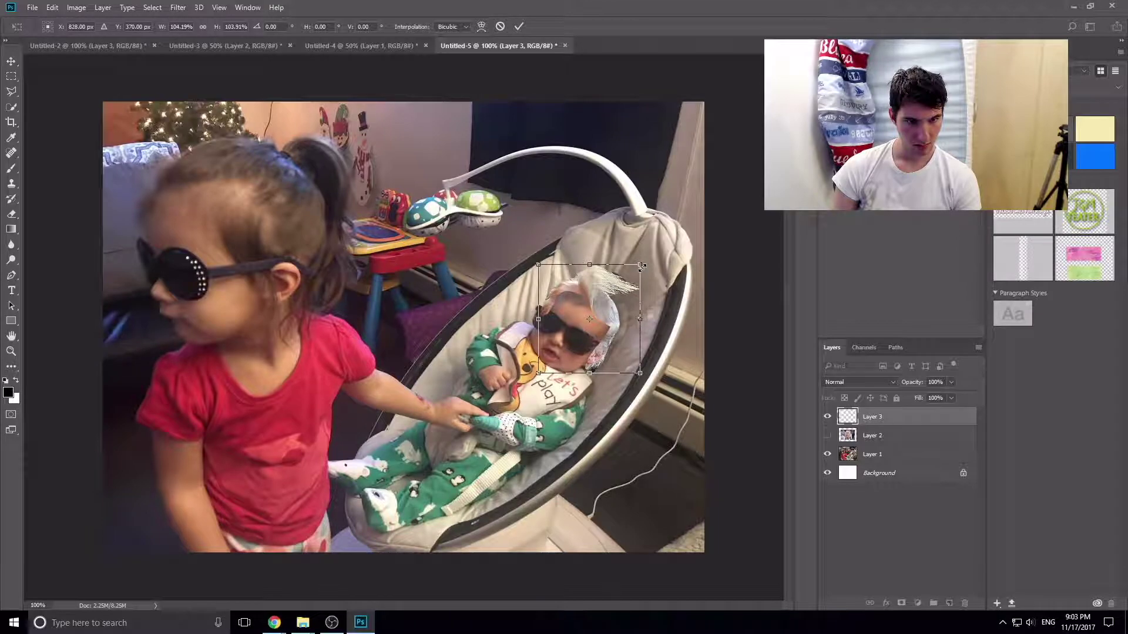
pyautogui.press('Return')
pyautogui.hotkey('alt', '[')
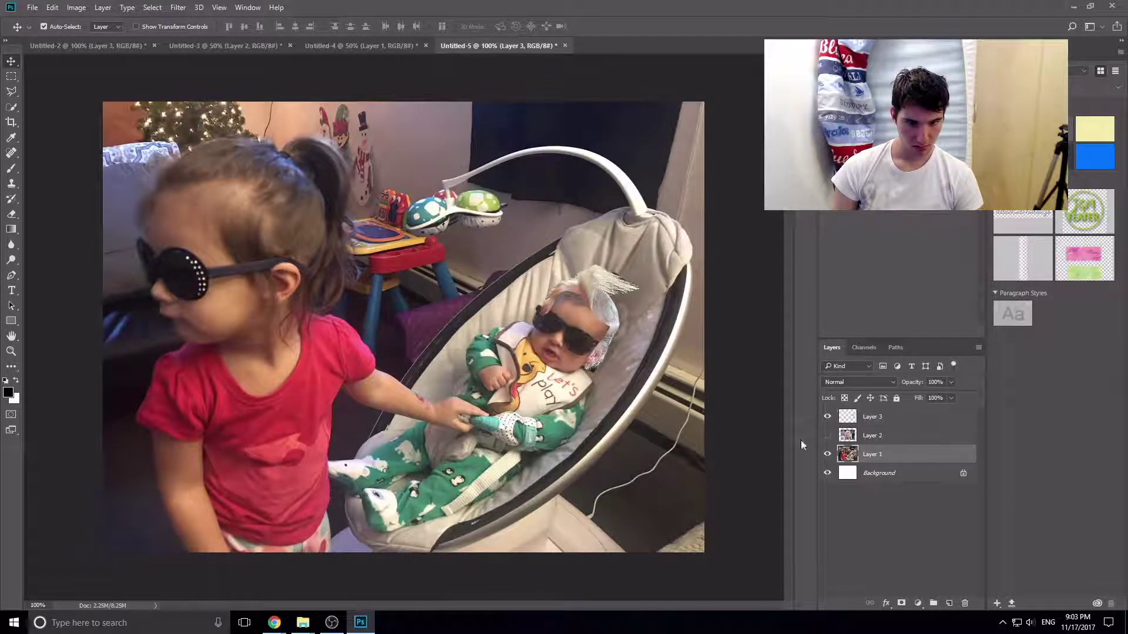
# - Zoom in and outline the top of the baby's sunglasses, discarding a first copied attempt
pyautogui.hotkey('ctrl', '+')
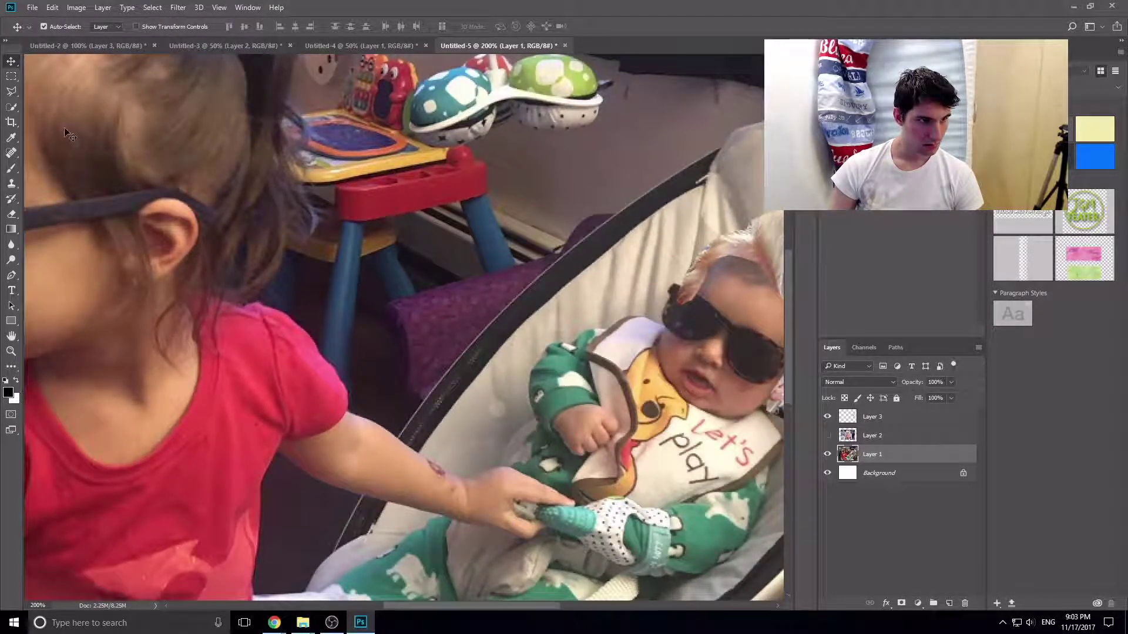
pyautogui.click(7, 111)
pyautogui.press('l')
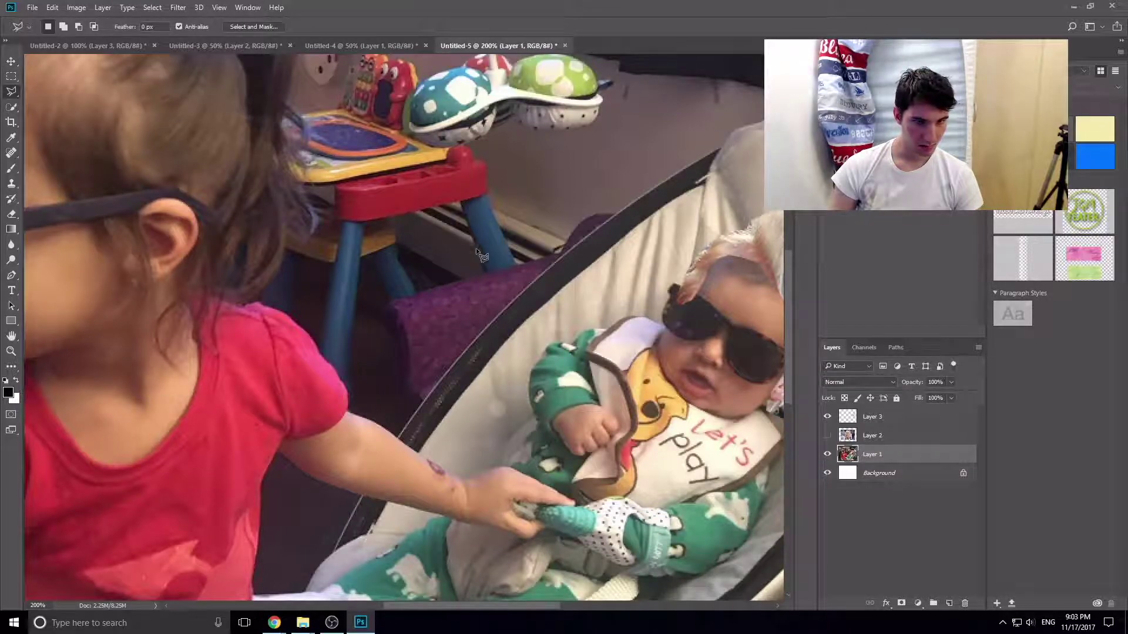
pyautogui.click(676, 302)
pyautogui.click(706, 316)
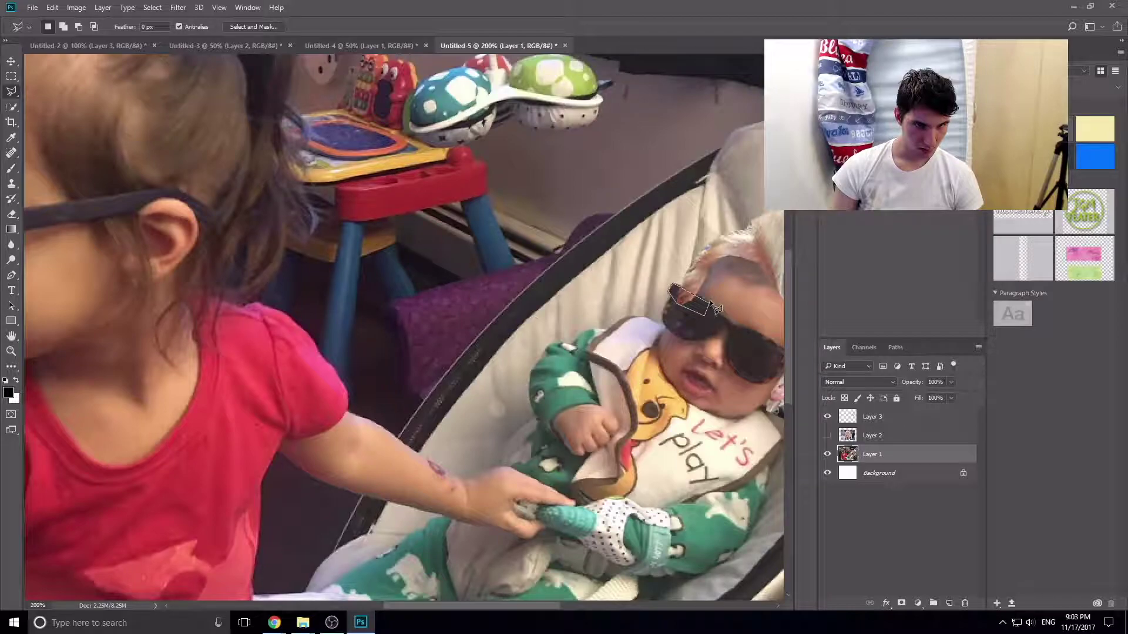
pyautogui.hotkey('ctrl', 'j')
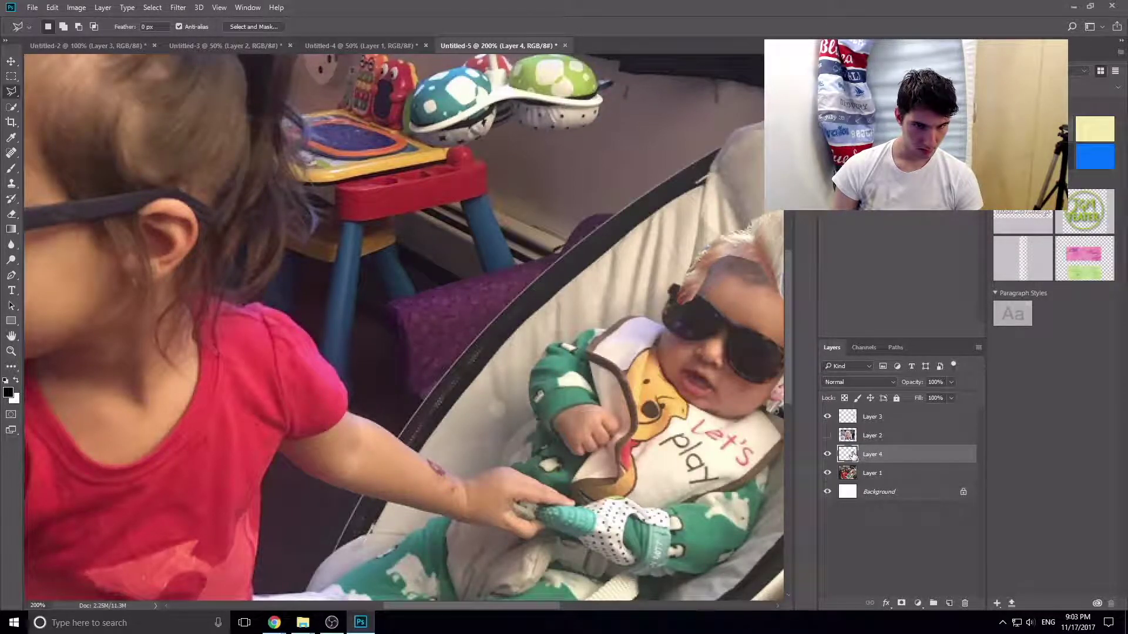
pyautogui.moveTo(855, 455); pyautogui.dragTo(852, 438)
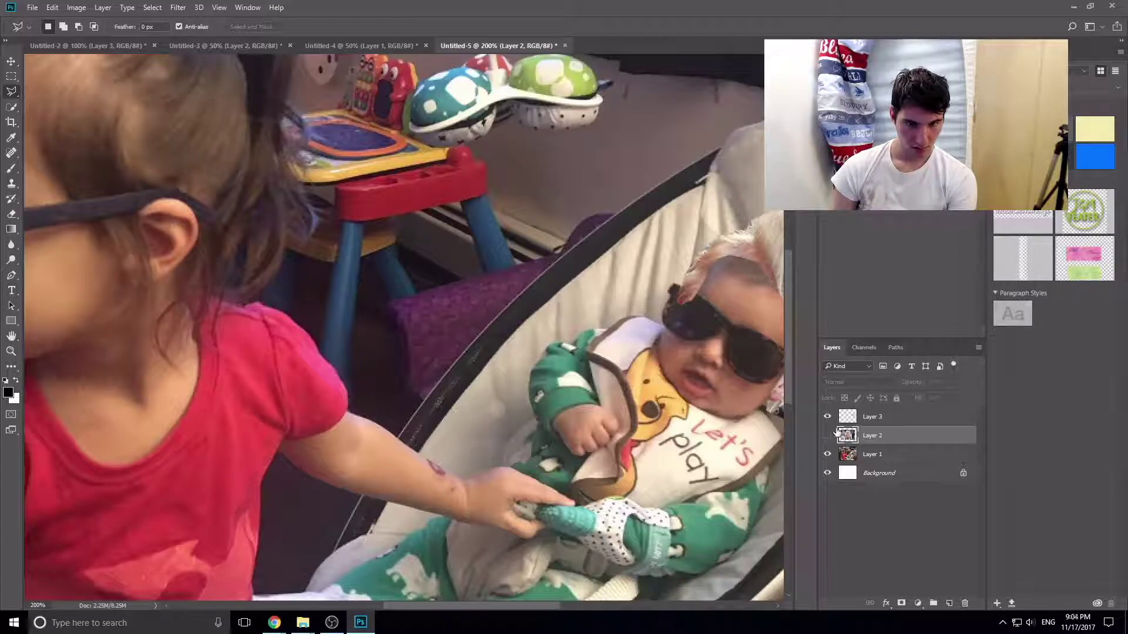
pyautogui.press('Delete')
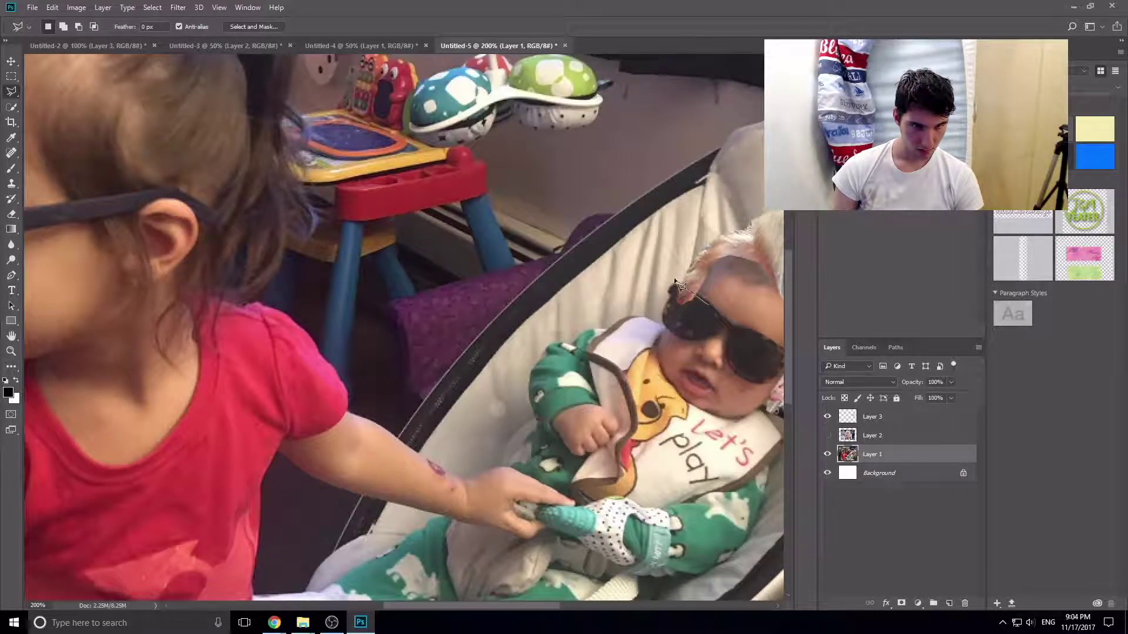
# - Copy the sunglasses' top onto Layer 4 and stack it above the hair layer
pyautogui.click(671, 320)
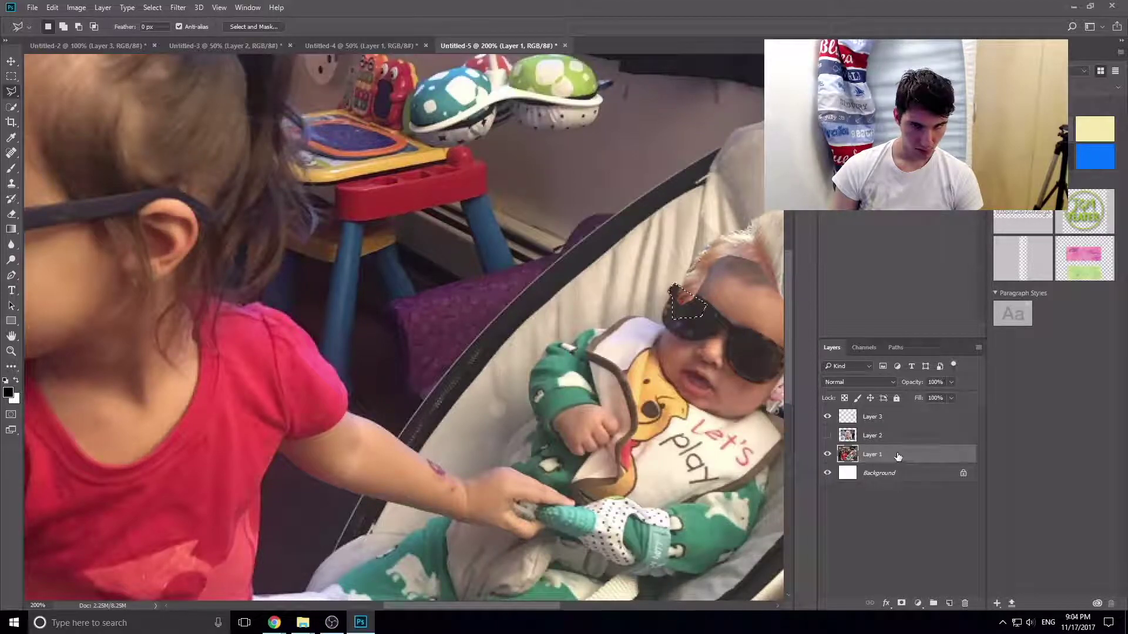
pyautogui.hotkey('ctrl', 'j')
pyautogui.click(856, 432)
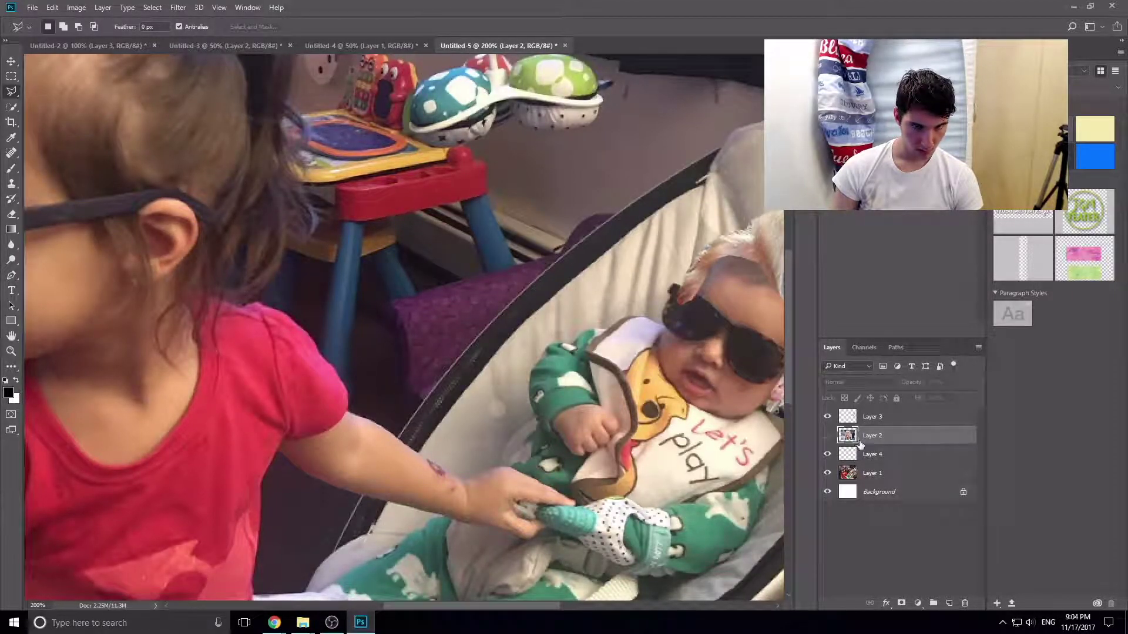
pyautogui.moveTo(860, 442)
pyautogui.mouseDown()
pyautogui.moveTo(855, 424)
pyautogui.moveTo(847, 440)
pyautogui.mouseUp()
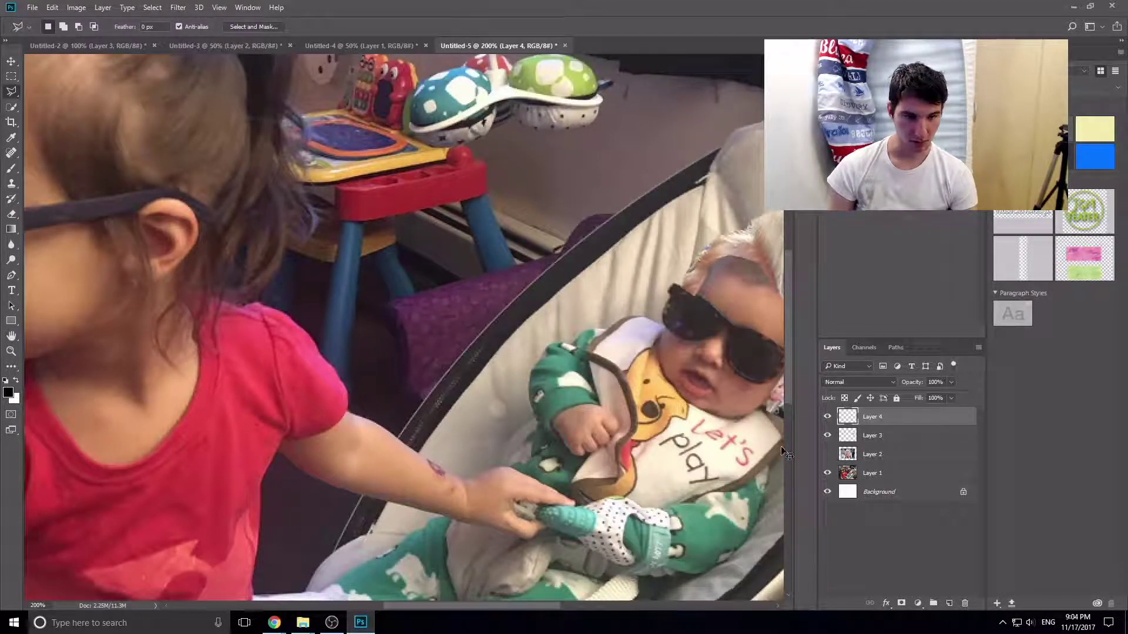
pyautogui.hotkey('ctrl', '-')
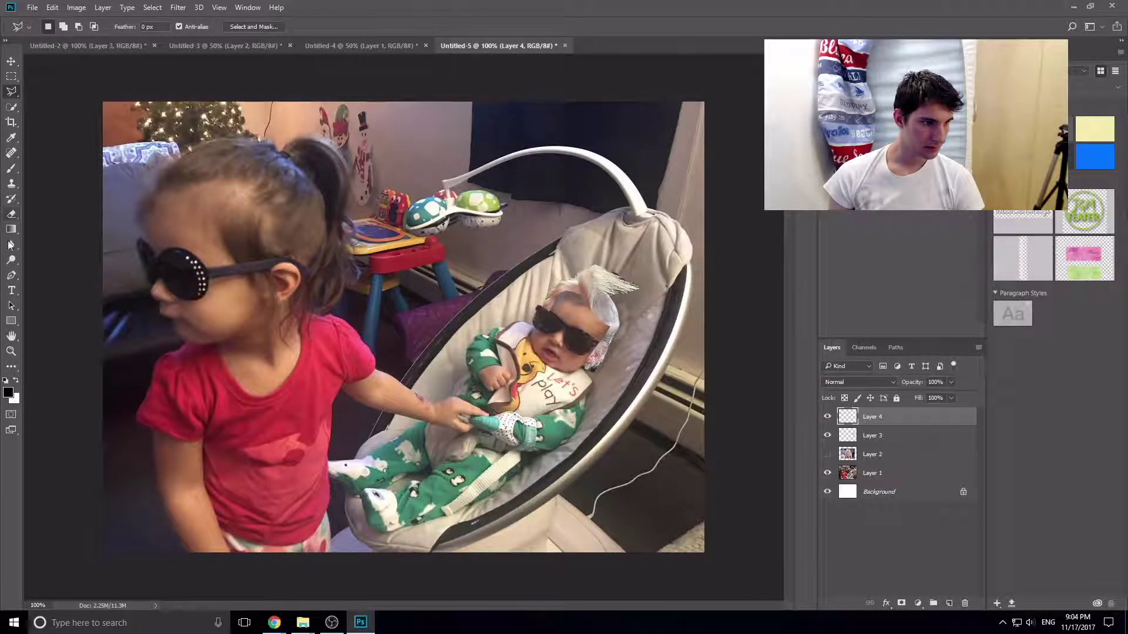
# - Type 'Body Guard' on the girl's red shirt, then enlarge, tilt and position it
pyautogui.click(11, 290)
pyautogui.click(221, 424)
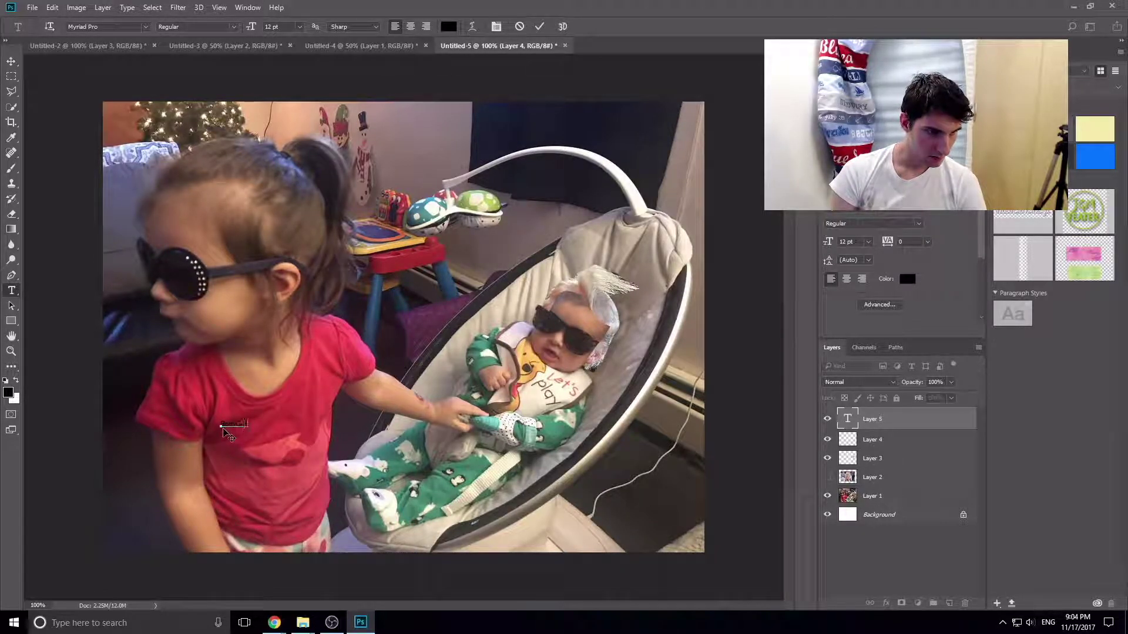
pyautogui.write('rd')
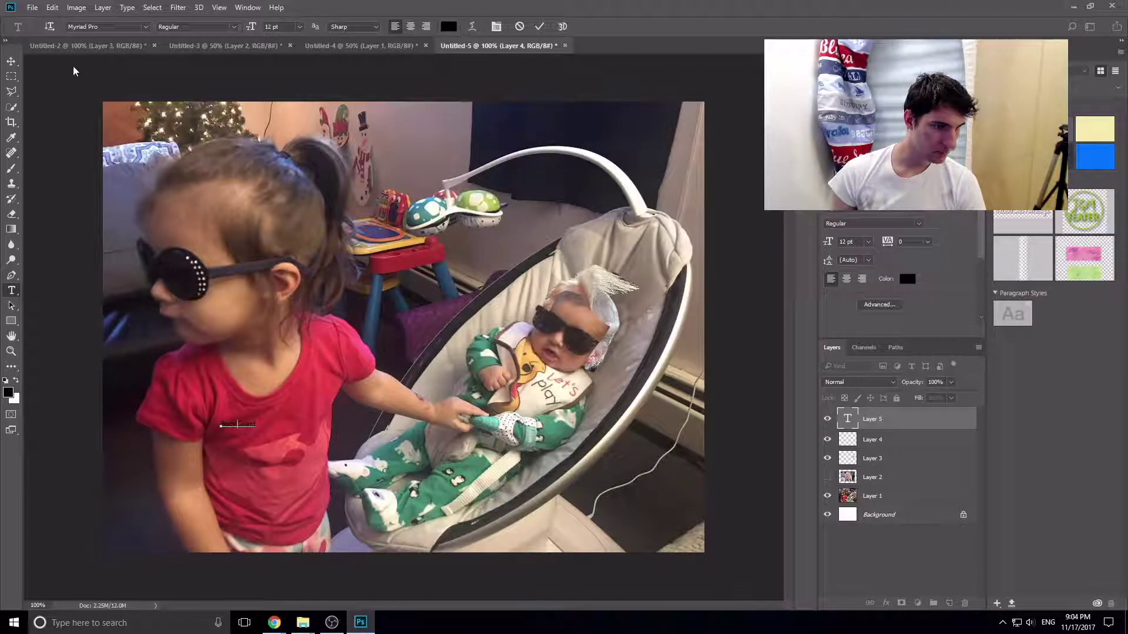
pyautogui.click(11, 61)
pyautogui.hotkey('ctrl', 't')
pyautogui.moveTo(256, 416)
pyautogui.mouseDown()
pyautogui.moveTo(344, 375)
pyautogui.moveTo(345, 389)
pyautogui.moveTo(336, 358)
pyautogui.mouseUp()
pyautogui.moveTo(294, 398); pyautogui.dragTo(281, 413)
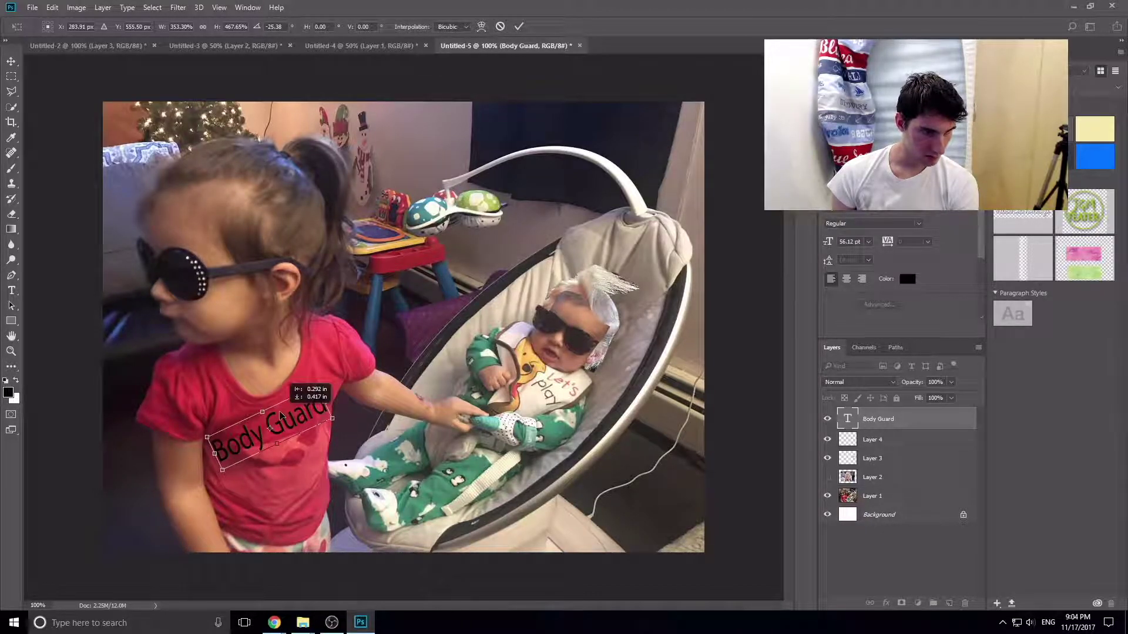
pyautogui.press('Return')
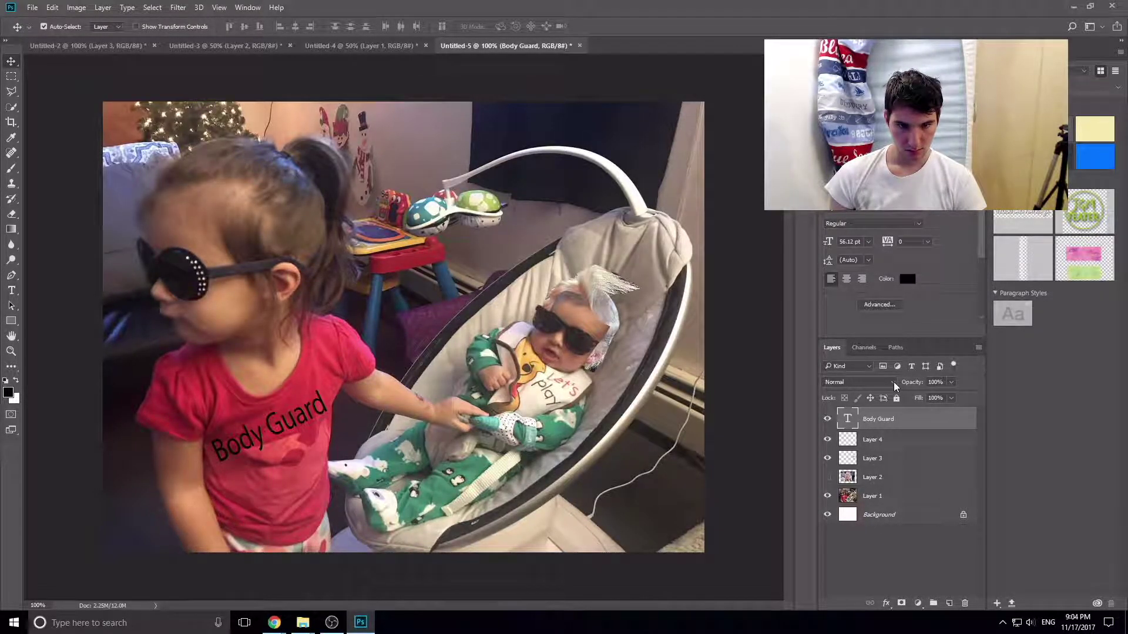
# - Try blend modes on the Body Guard layer, settling on Soft Light
pyautogui.click(875, 382)
pyautogui.press('Down')
pyautogui.press('Return')
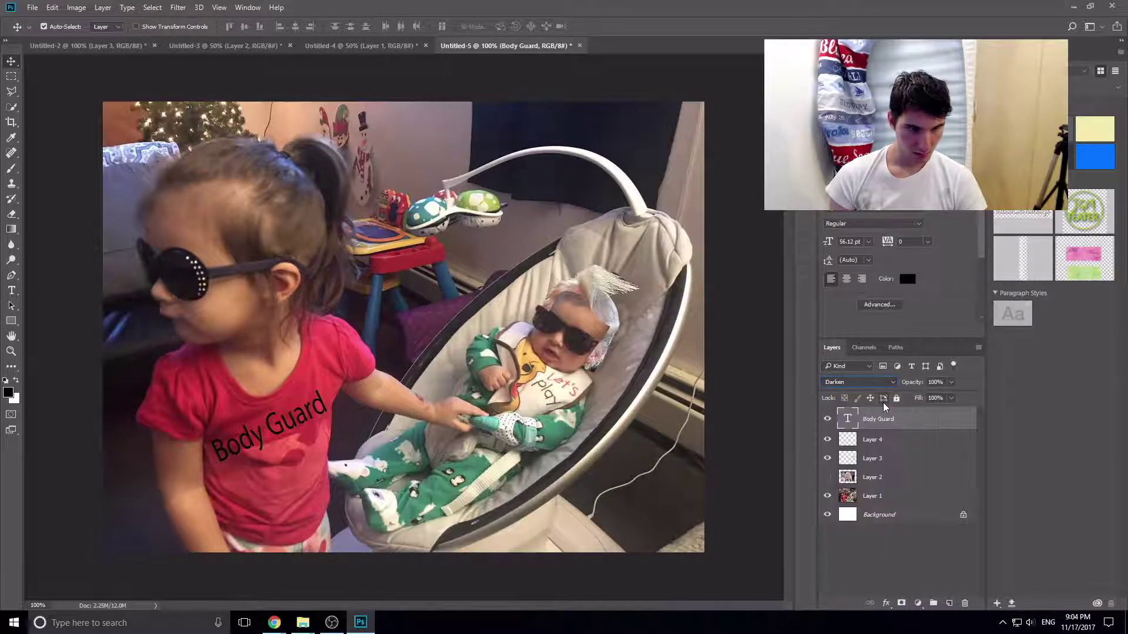
pyautogui.press('Down')
pyautogui.press('Down')
pyautogui.press('Down')
pyautogui.press('Down')
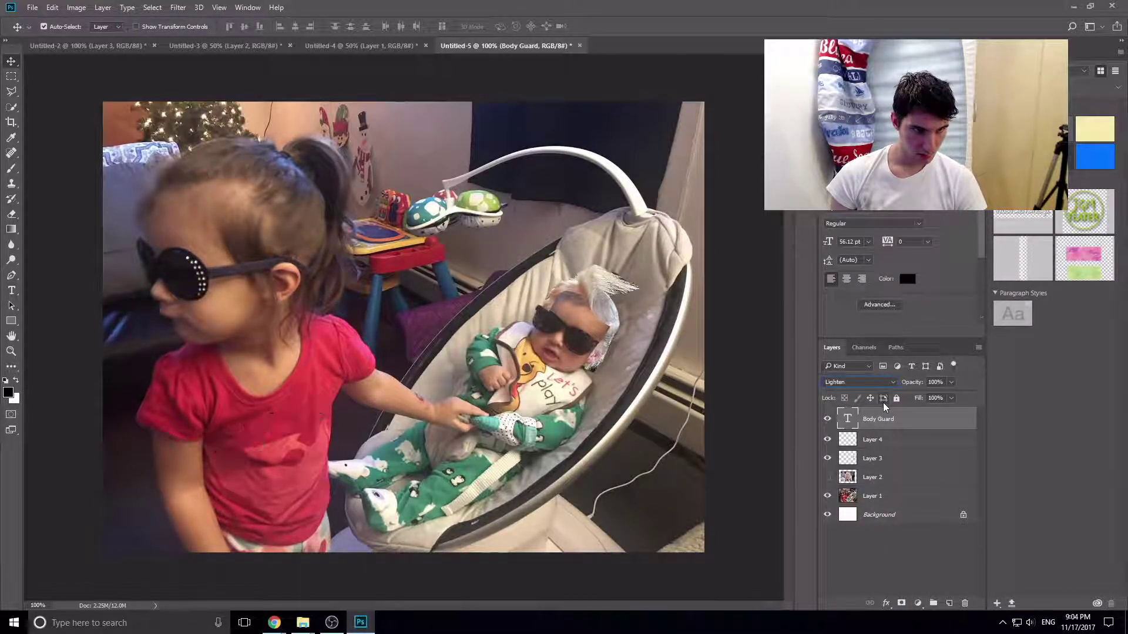
pyautogui.press('Down')
pyautogui.press('Down')
pyautogui.press('Down')
pyautogui.press('Down')
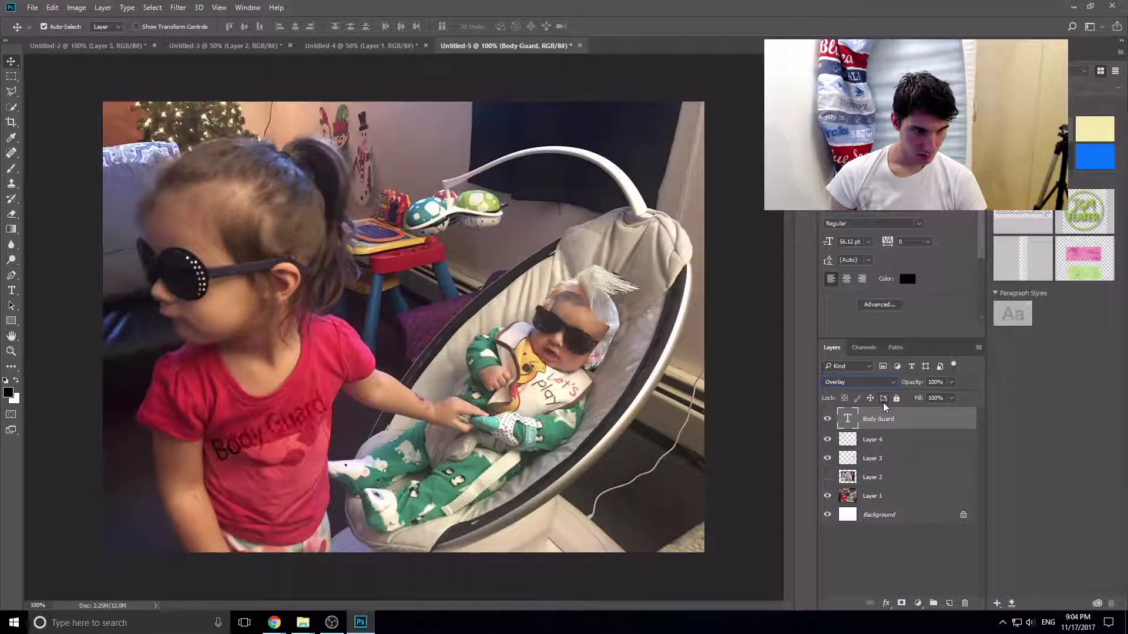
pyautogui.press('Down')
pyautogui.press('Down')
pyautogui.press('Down')
pyautogui.press('Down')
pyautogui.press('Down')
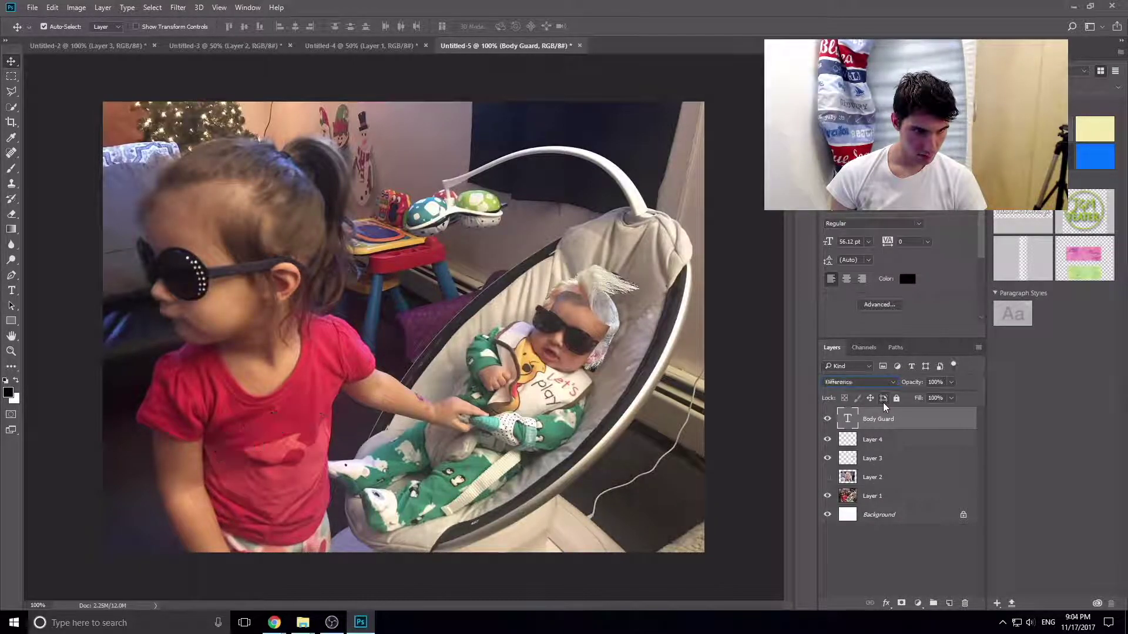
pyautogui.press('Down')
pyautogui.press('Down')
pyautogui.press('Down')
pyautogui.press('Down')
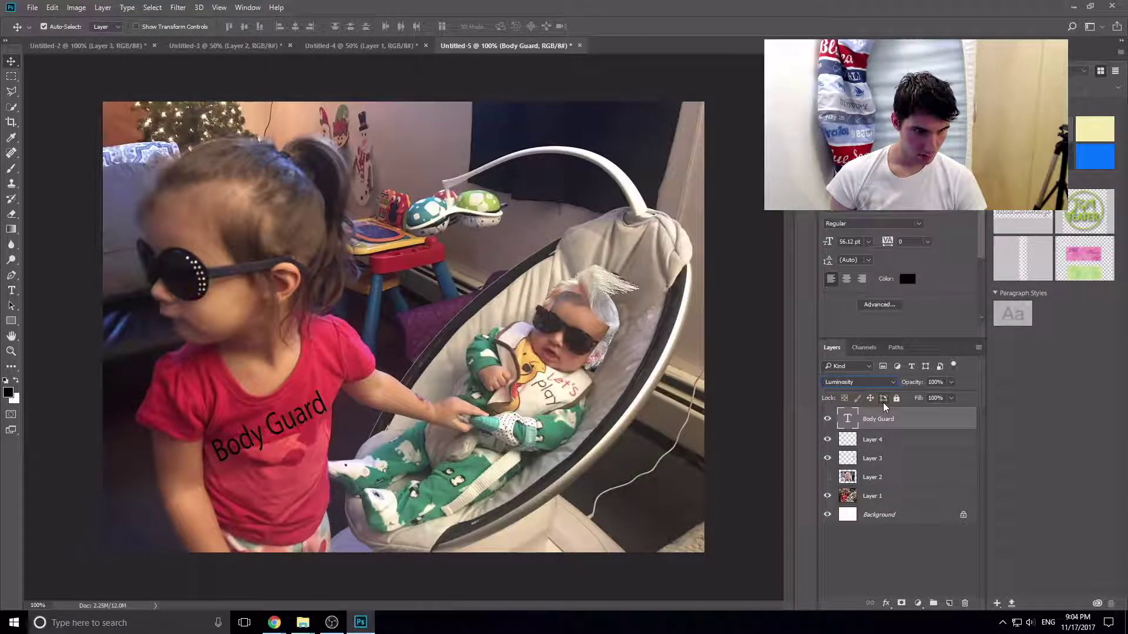
pyautogui.press('Up')
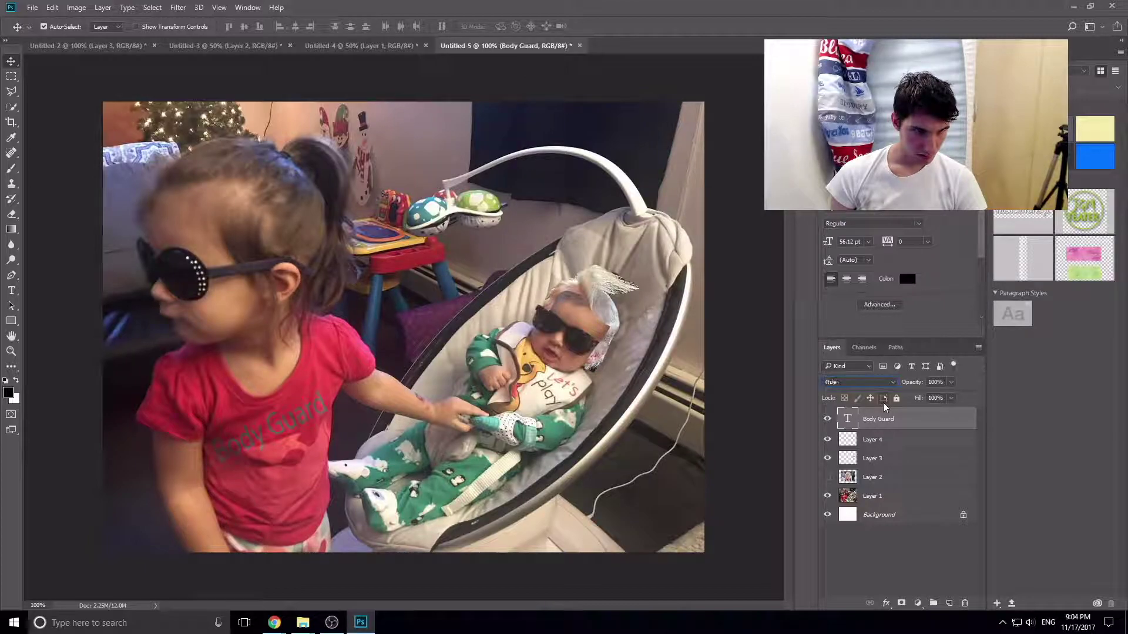
pyautogui.press('Up')
pyautogui.press('Up')
pyautogui.press('Up')
pyautogui.press('Up')
pyautogui.press('Up')
pyautogui.press('Up')
pyautogui.press('Up')
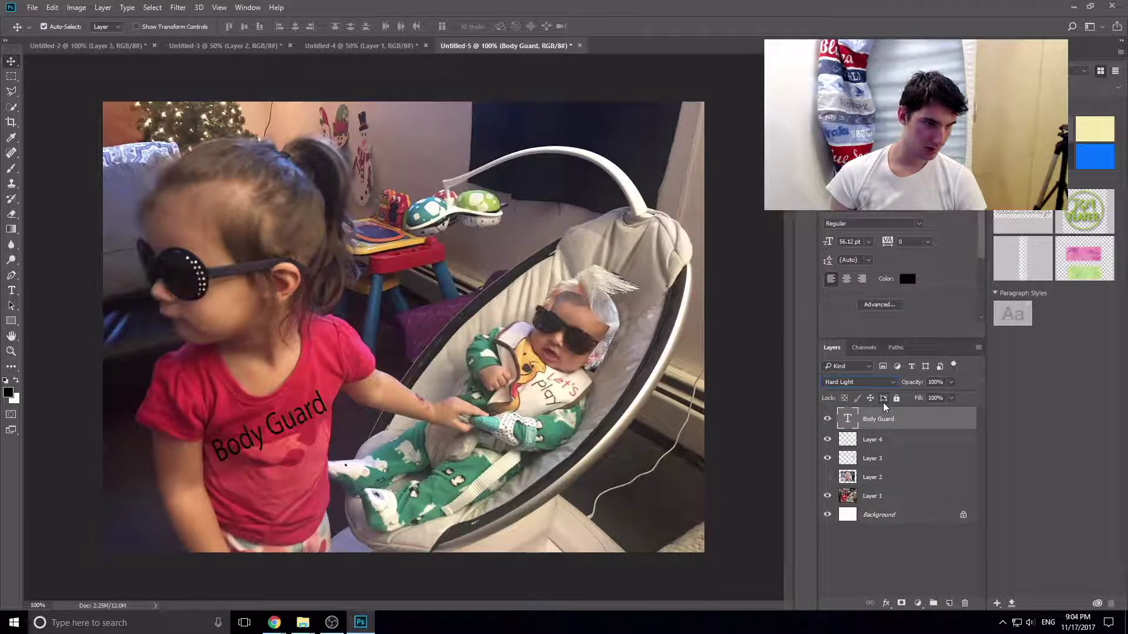
# - Rotate the Body Guard text to follow the shirt's angle
pyautogui.hotkey('ctrl', 't')
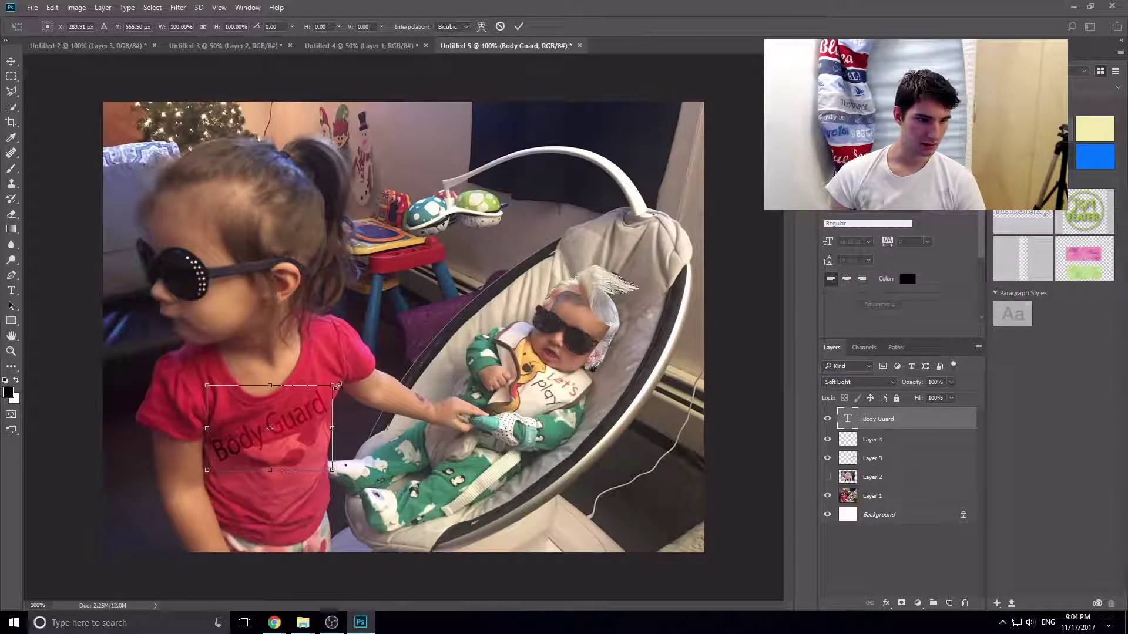
pyautogui.moveTo(350, 388); pyautogui.dragTo(340, 367)
pyautogui.press('Return')
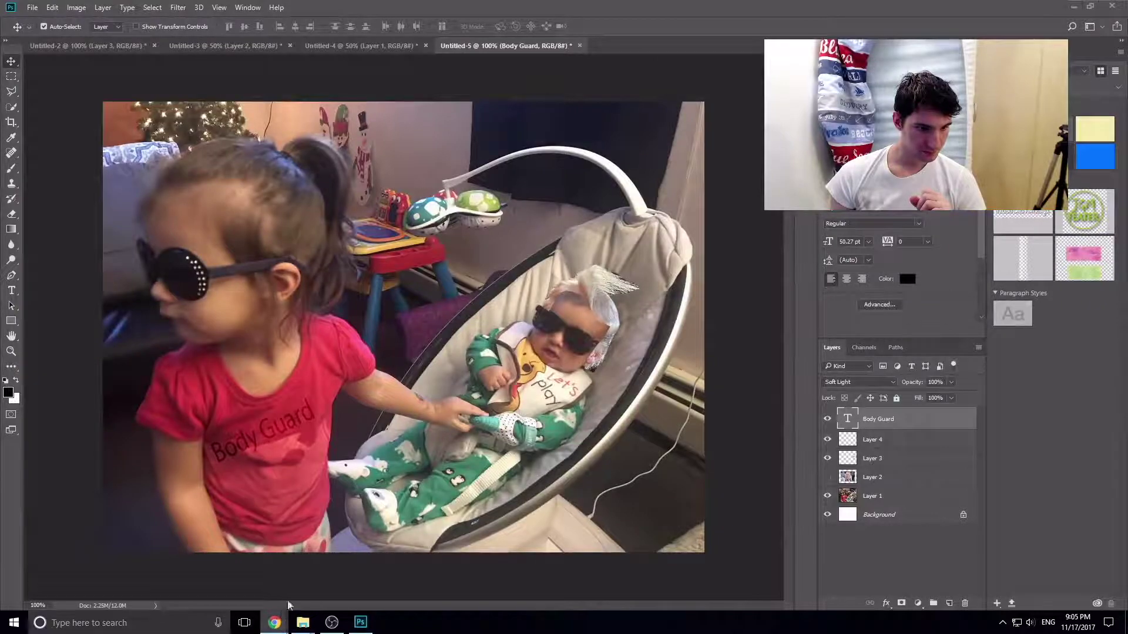
pyautogui.click(288, 605)
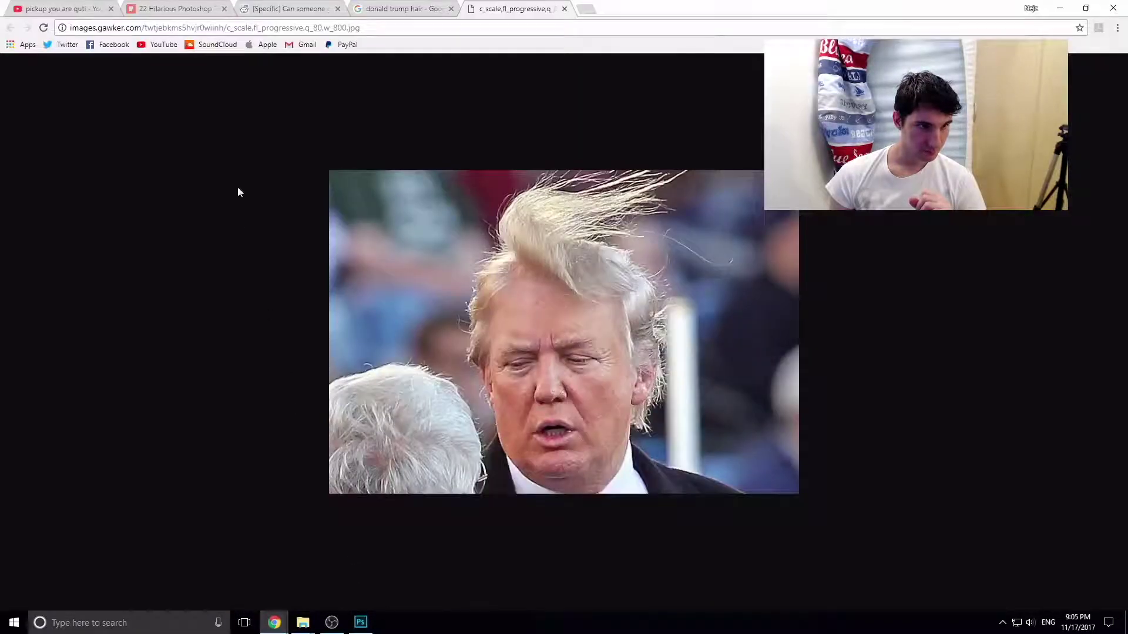
# - Close the Trump image tabs, return to r/PhotoshopRequest, and open the dog photo full-size
pyautogui.click(563, 9)
pyautogui.click(451, 9)
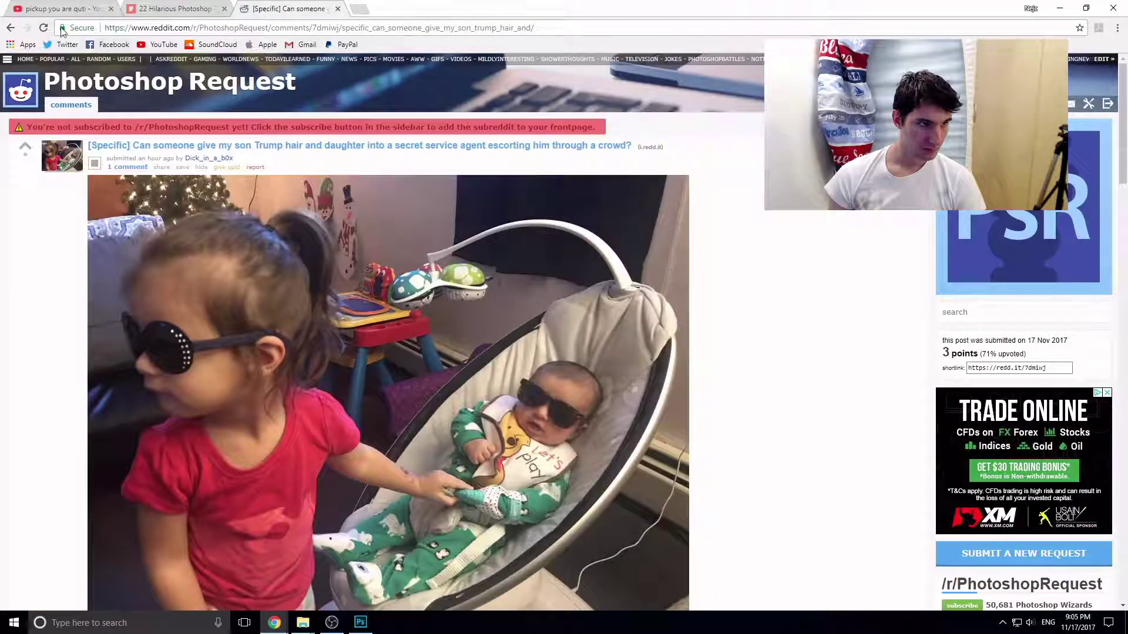
pyautogui.hotkey('alt', 'Left')
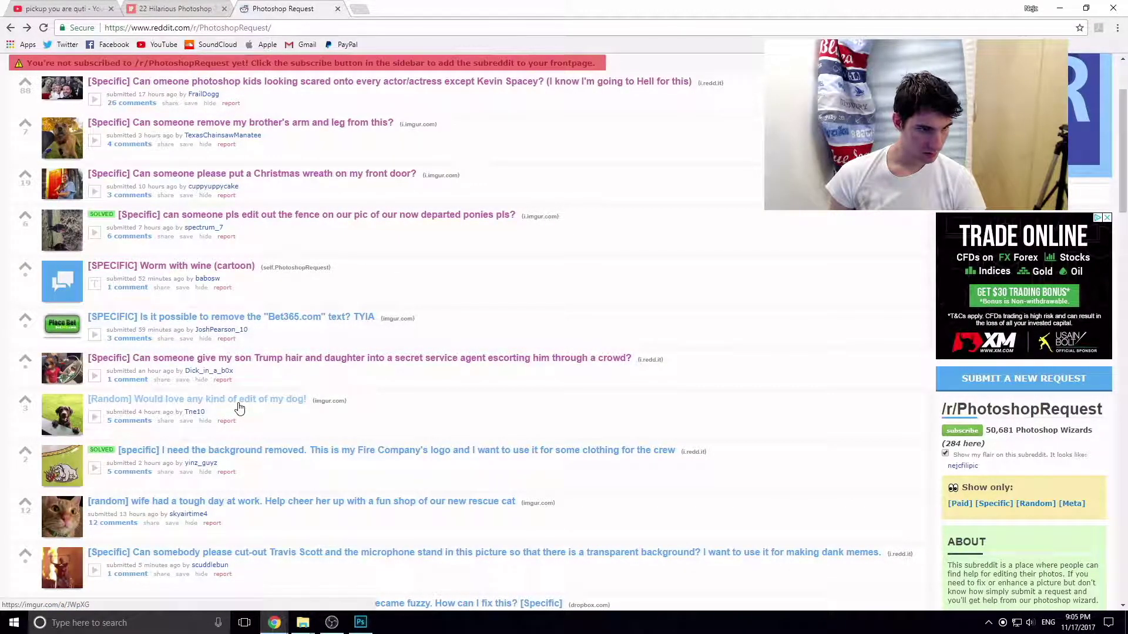
pyautogui.click(239, 405)
pyautogui.scroll(-2, 444, 342)
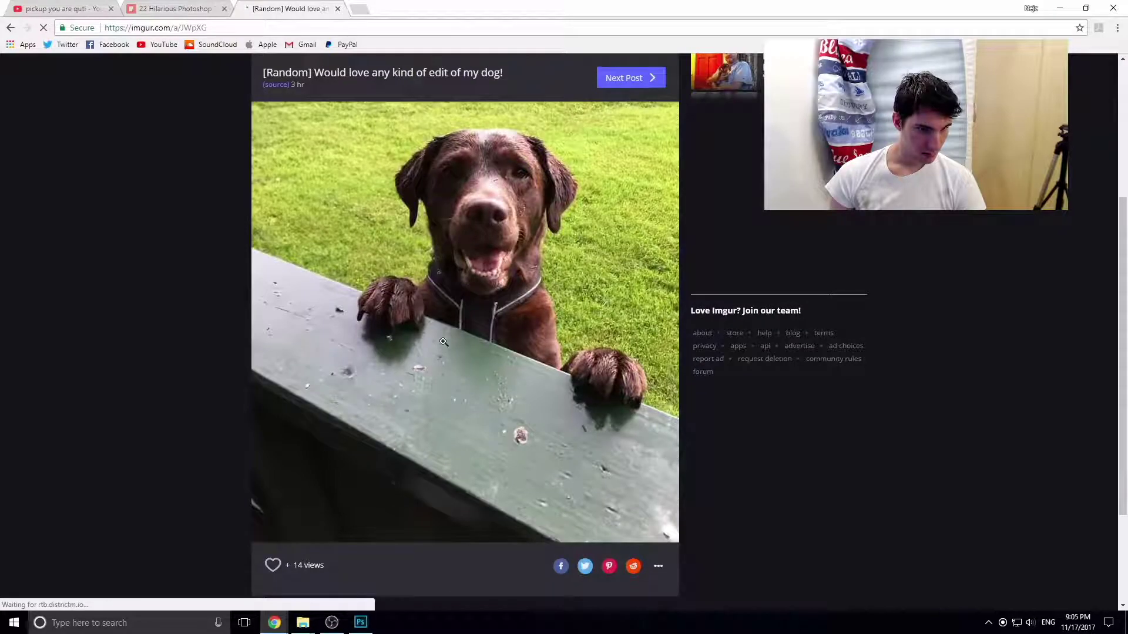
pyautogui.click(443, 342)
pyautogui.rightClick(451, 330)
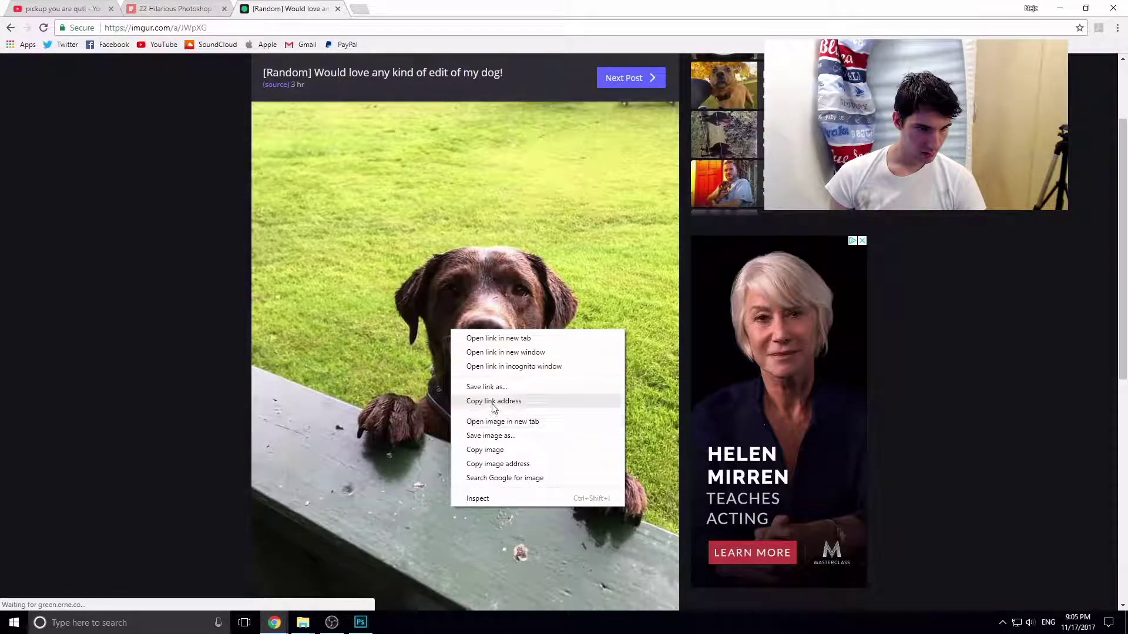
# - Copy the brown dog image and paste it into a new Photoshop document as Layer 1
pyautogui.click(492, 450)
pyautogui.click(360, 623)
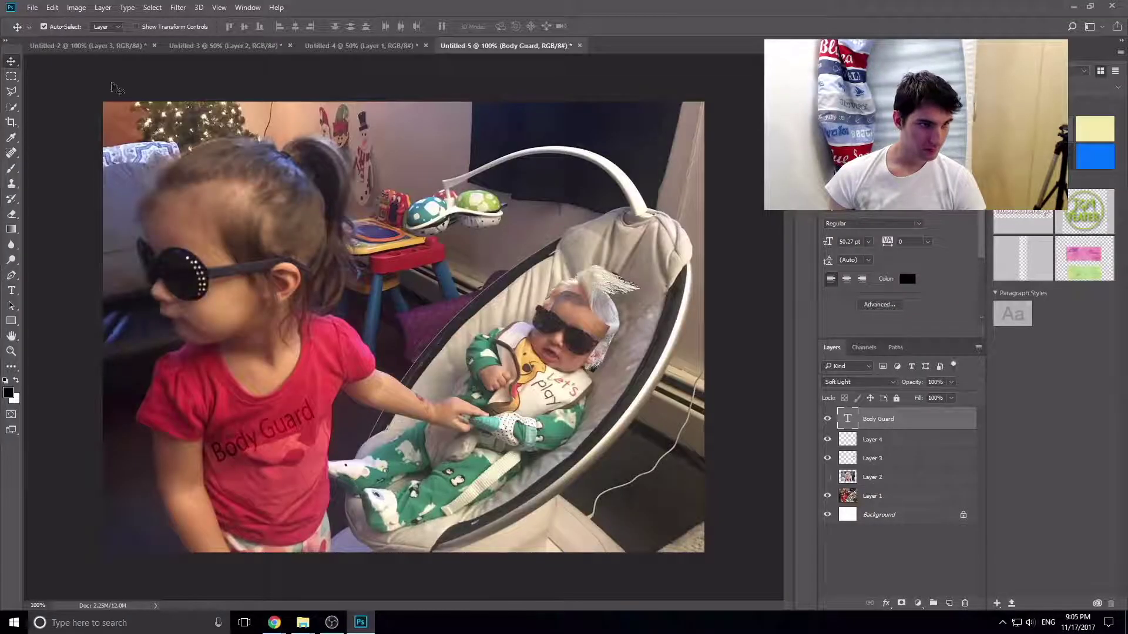
pyautogui.click(32, 7)
pyautogui.click(39, 22)
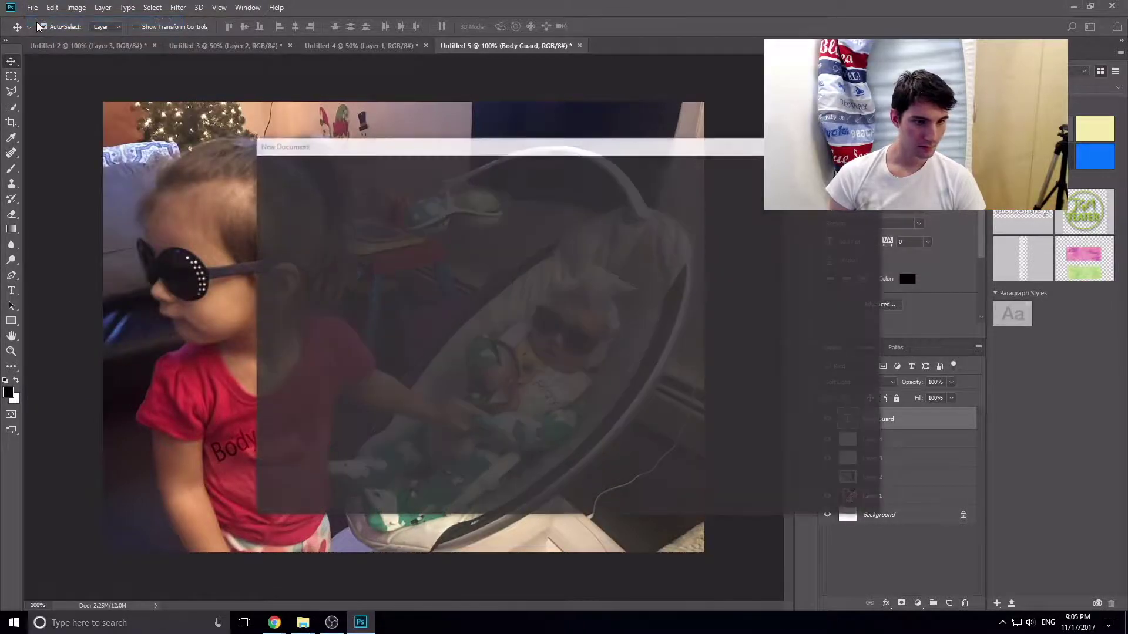
pyautogui.press('Return')
pyautogui.hotkey('ctrl', 'v')
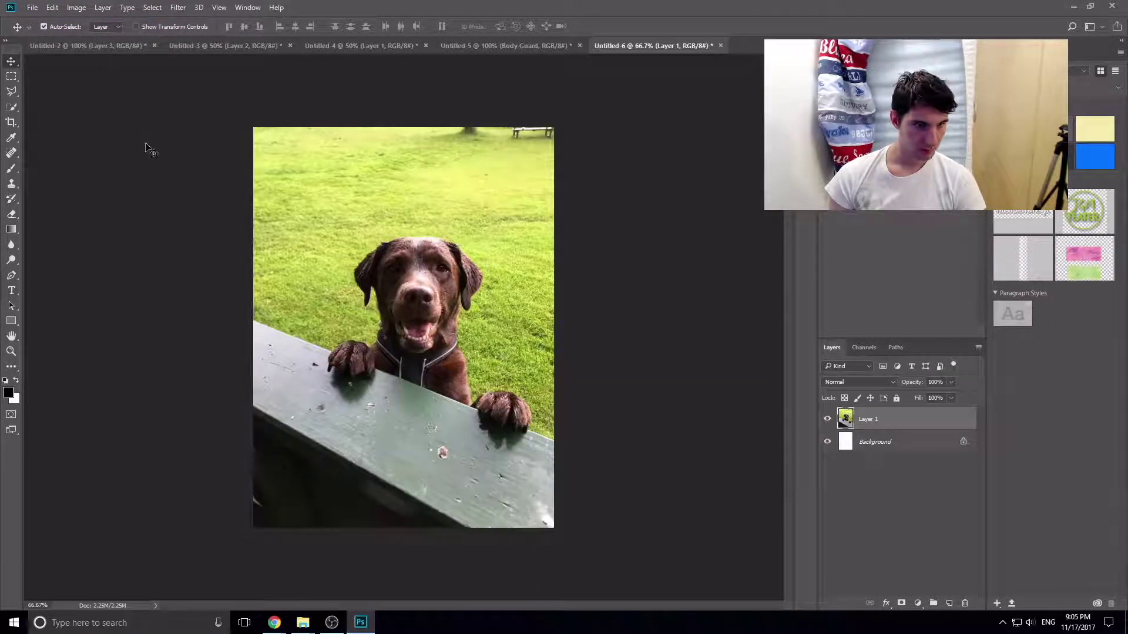
pyautogui.moveTo(274, 623)
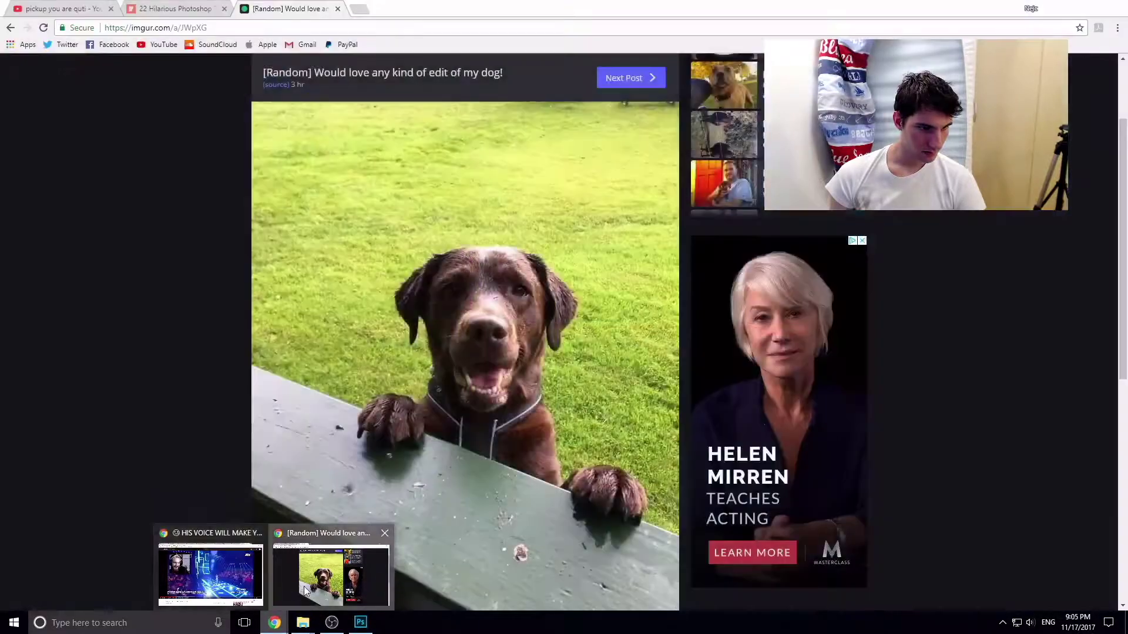
# - Search Google Images for 'sunglasses deal with' in a new browser tab
pyautogui.click(329, 573)
pyautogui.click(360, 9)
pyautogui.write('sung')
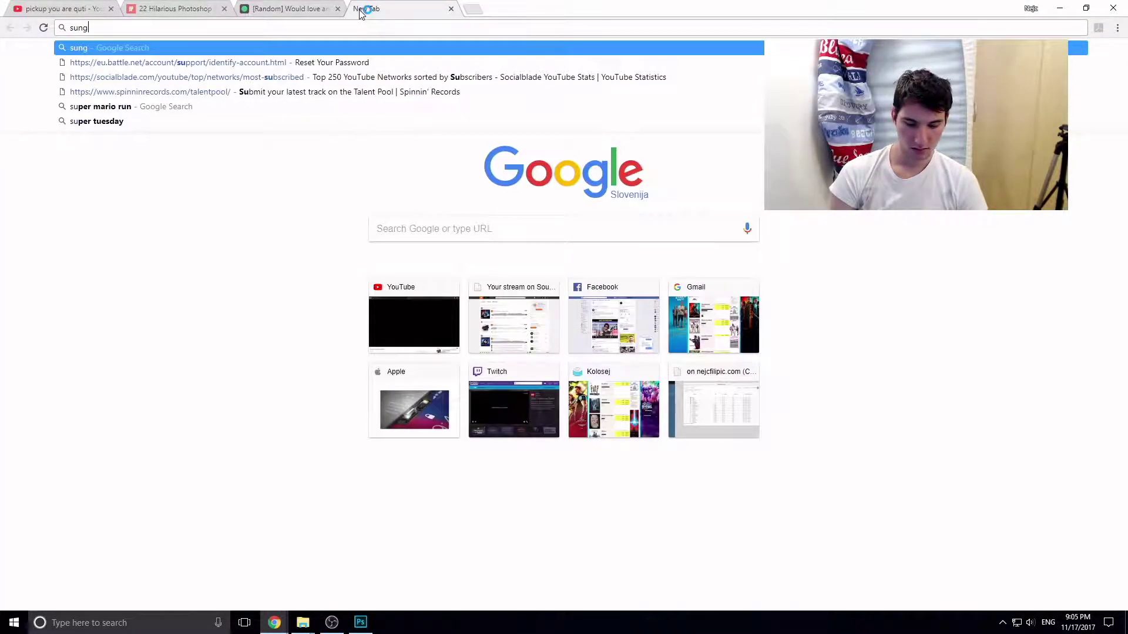
pyautogui.write('lasses deal')
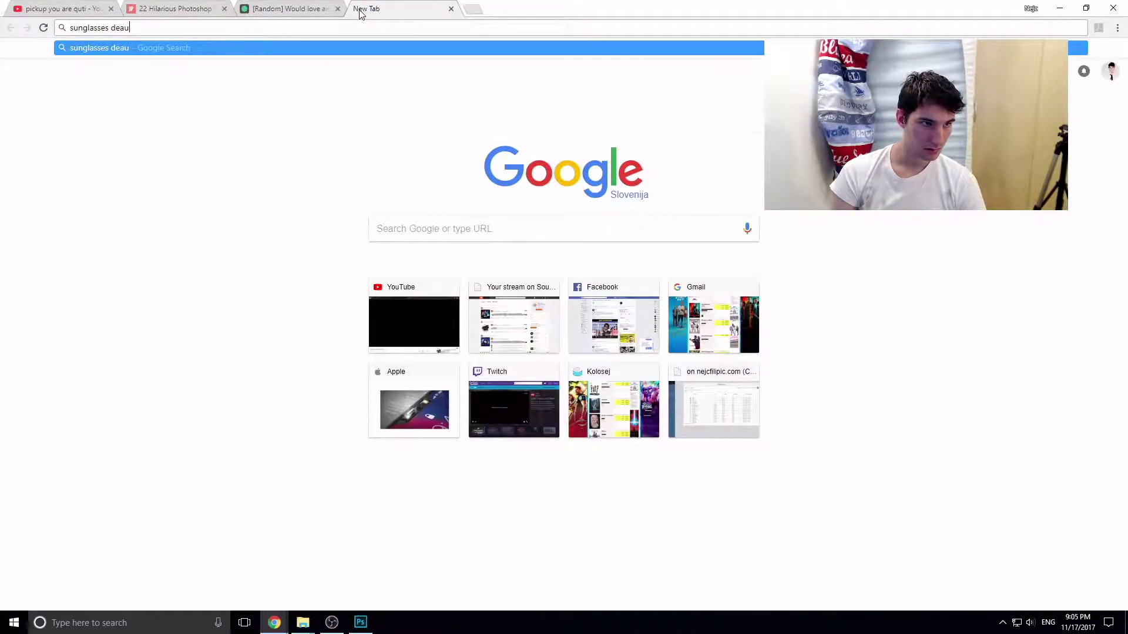
pyautogui.write(' with')
pyautogui.press('Return')
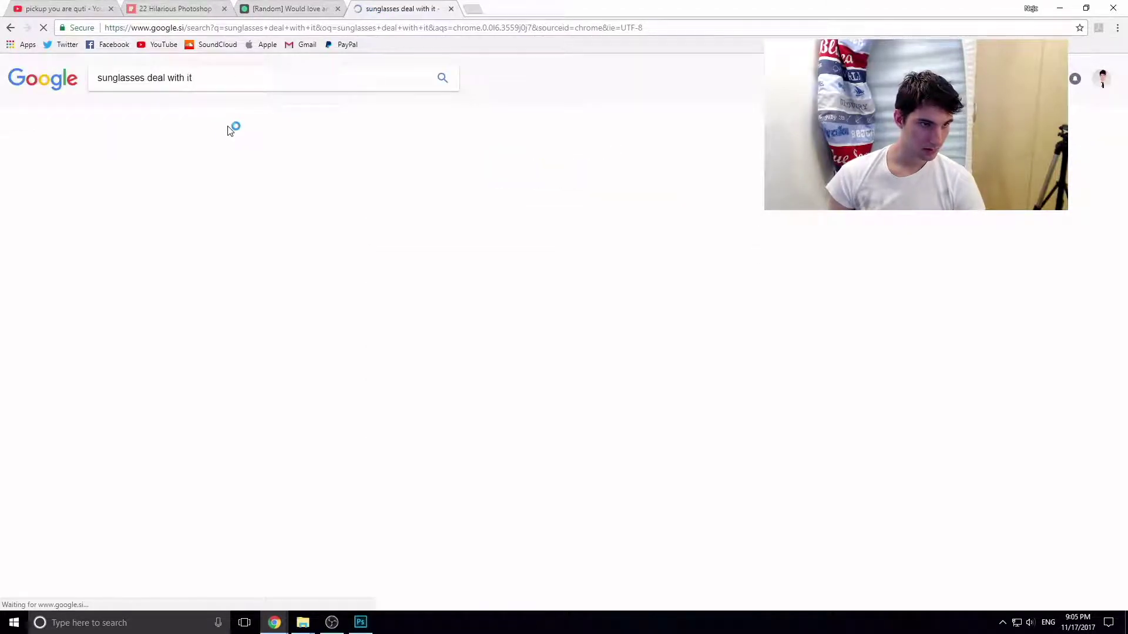
pyautogui.click(139, 112)
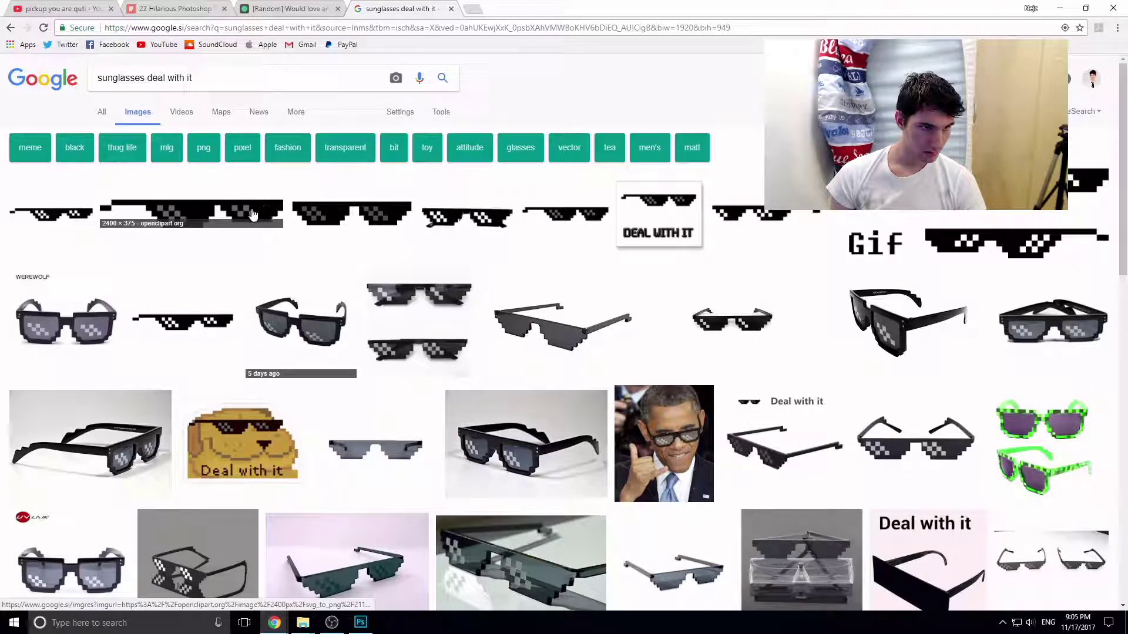
# - Copy the full-size pixel sunglasses clipart and paste it into the dog document
pyautogui.click(253, 215)
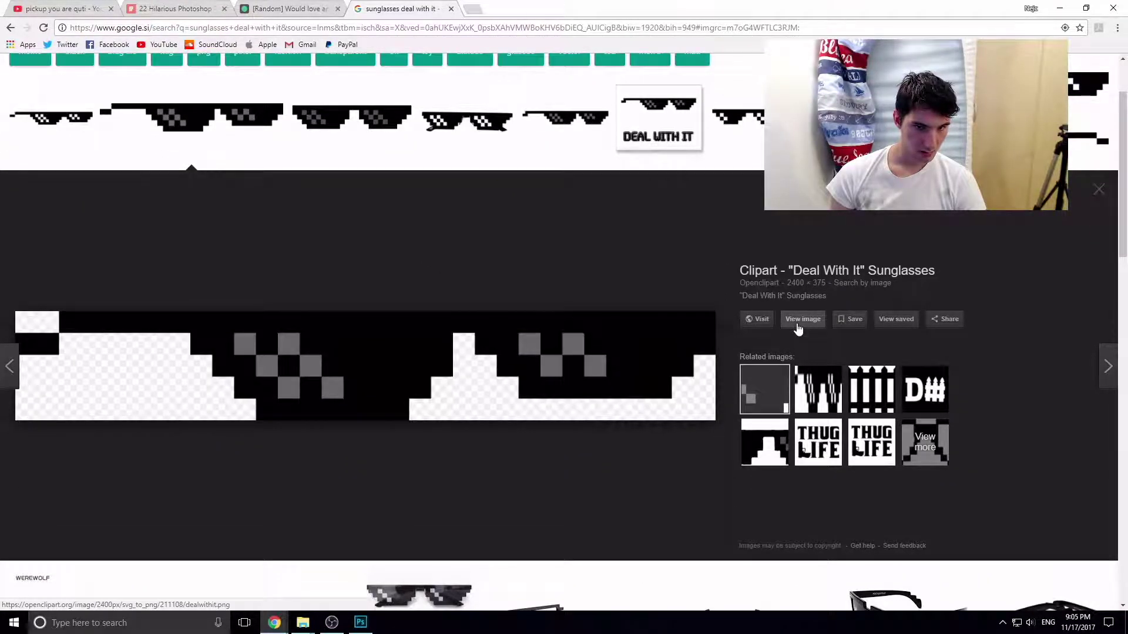
pyautogui.click(798, 325)
pyautogui.rightClick(482, 315)
pyautogui.click(544, 360)
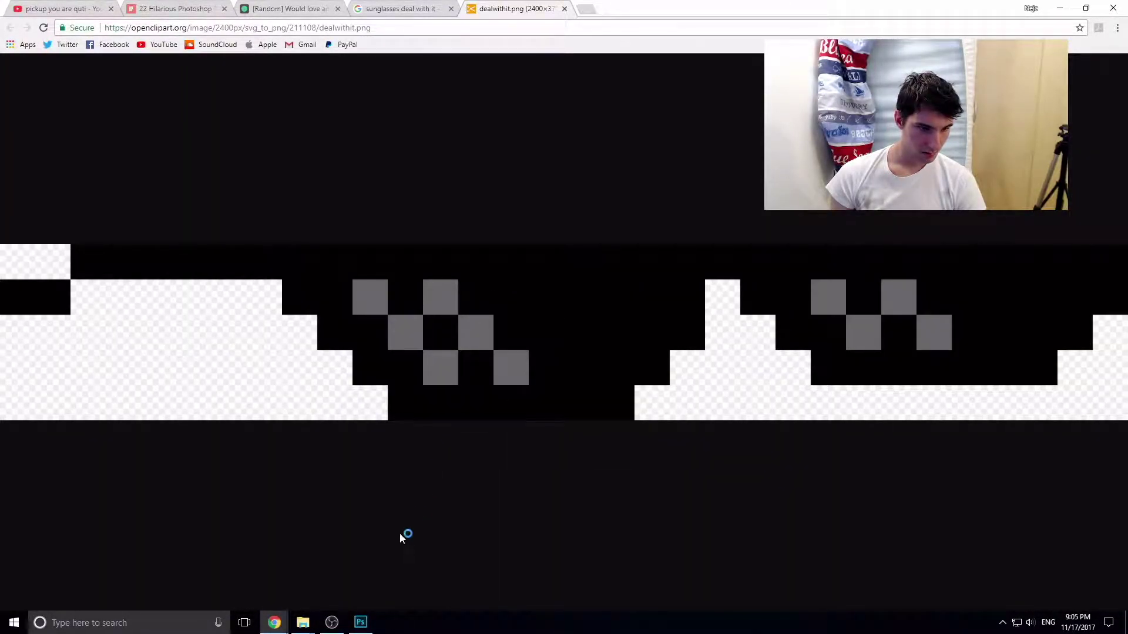
pyautogui.click(361, 623)
pyautogui.hotkey('ctrl', 'v')
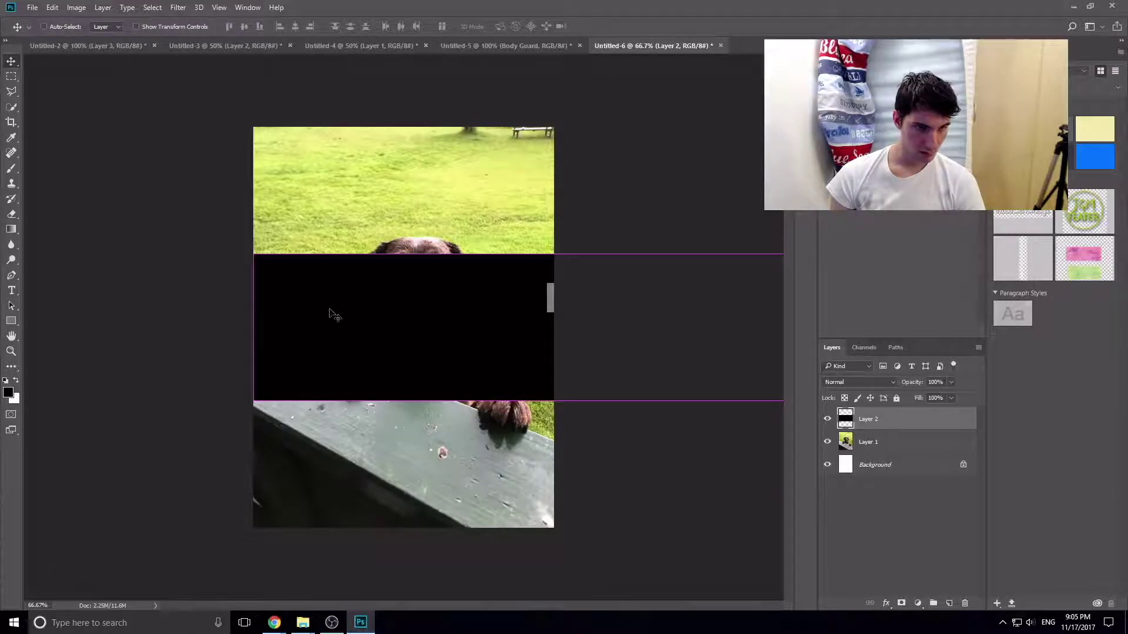
# - Scale the pasted black sunglasses band, then delete that layer
pyautogui.hotkey('ctrl', 't')
pyautogui.moveTo(290, 253)
pyautogui.mouseDown()
pyautogui.moveTo(376, 329)
pyautogui.moveTo(182, 305)
pyautogui.mouseUp()
pyautogui.press('Return')
pyautogui.press('Delete')
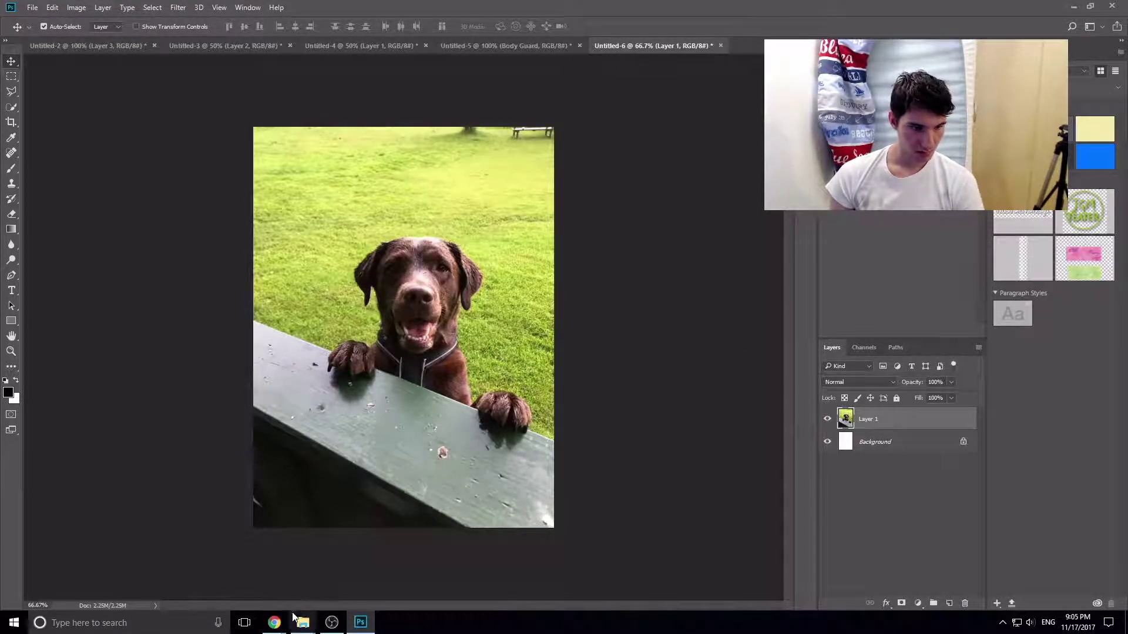
# - Switch between the browser's sunglasses image and the dog document, trying to drag the image across
pyautogui.moveTo(274, 623)
pyautogui.click(321, 562)
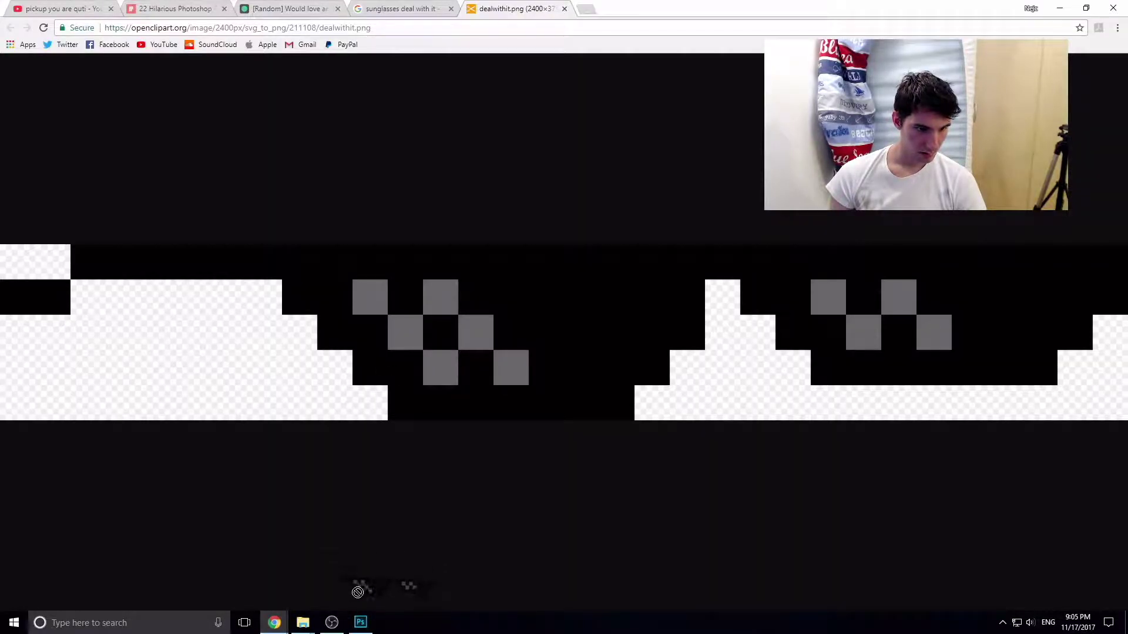
pyautogui.click(360, 622)
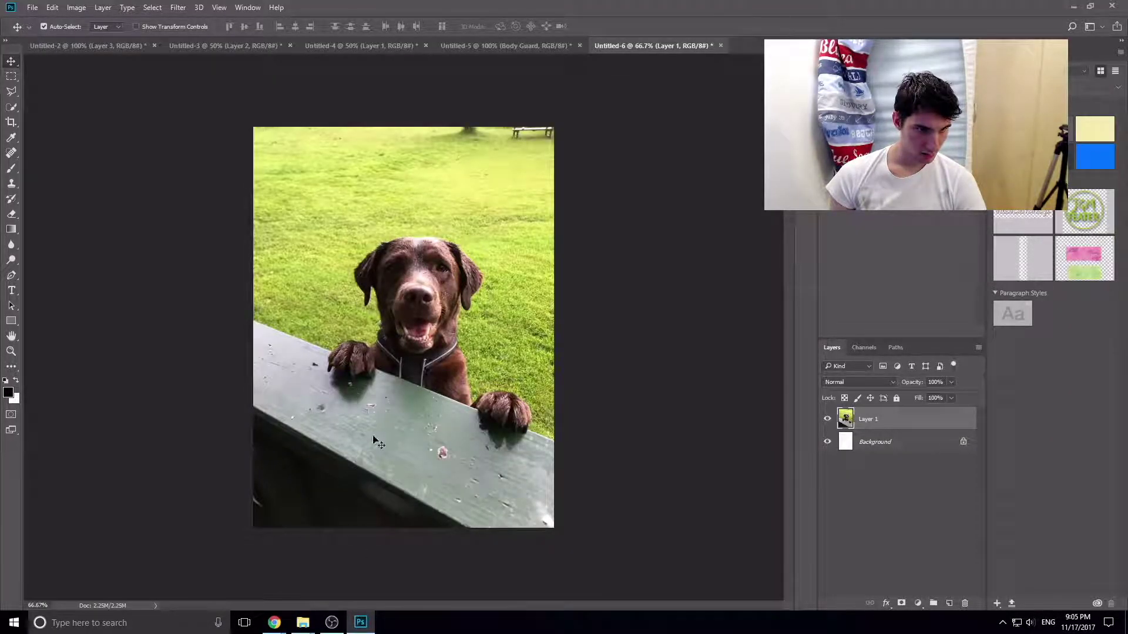
pyautogui.moveTo(274, 623)
pyautogui.click(347, 561)
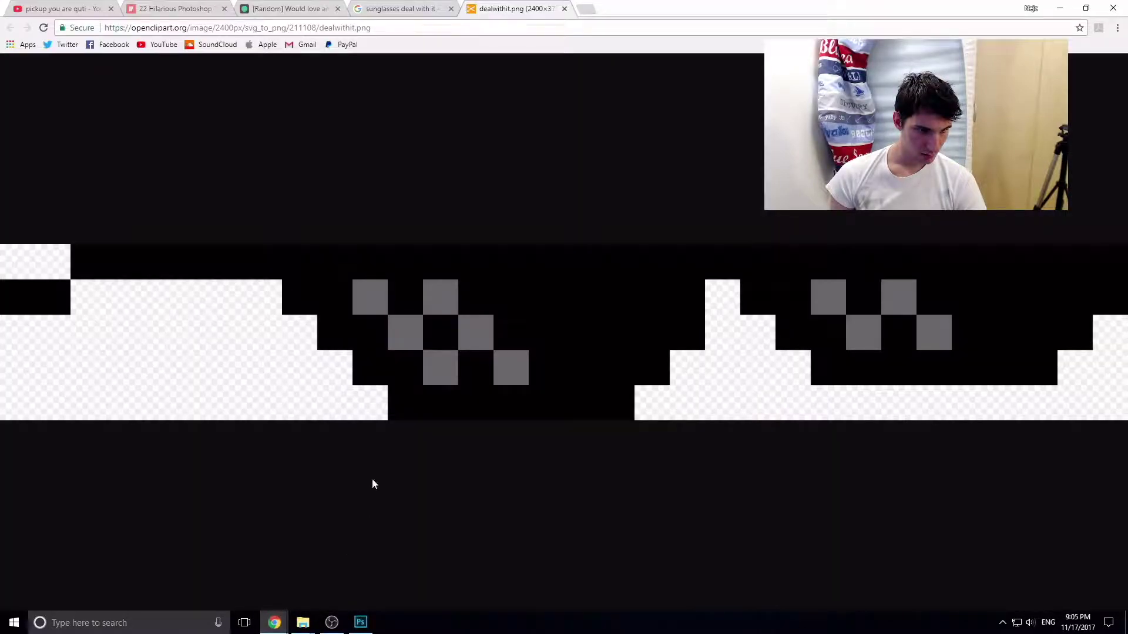
pyautogui.click(357, 624)
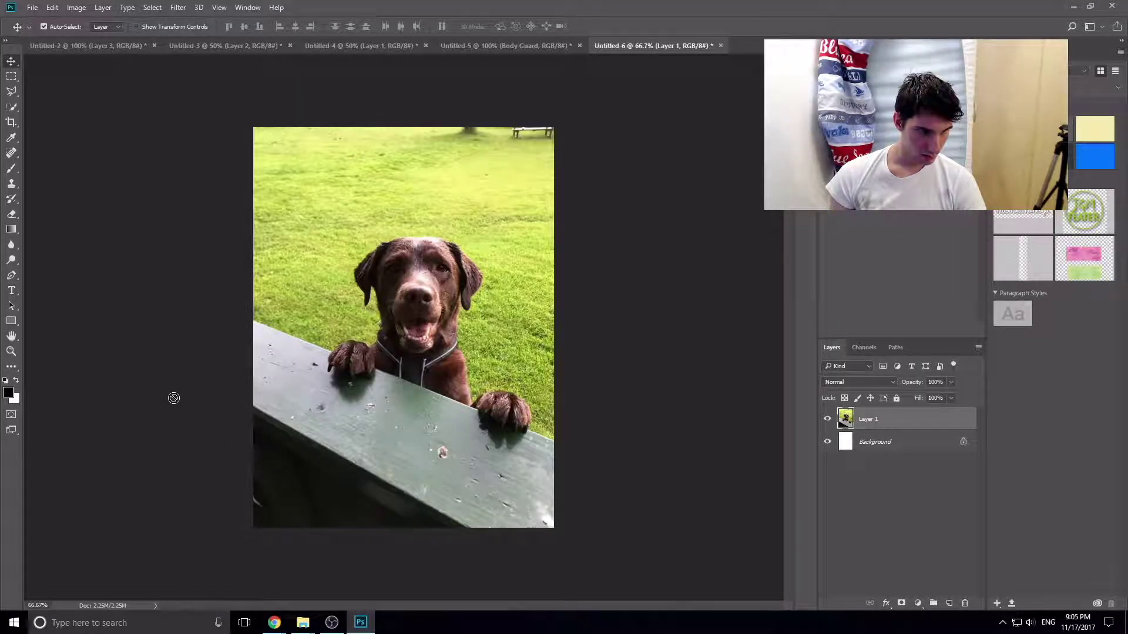
pyautogui.moveTo(174, 398); pyautogui.dragTo(731, 44)
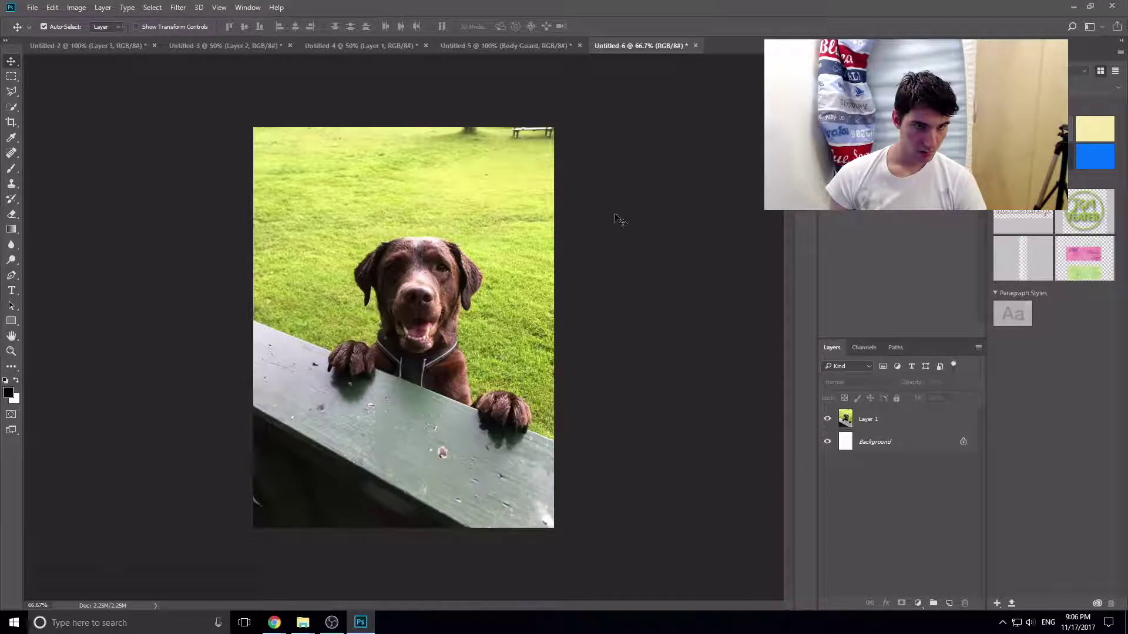
pyautogui.click(531, 48)
pyautogui.click(637, 40)
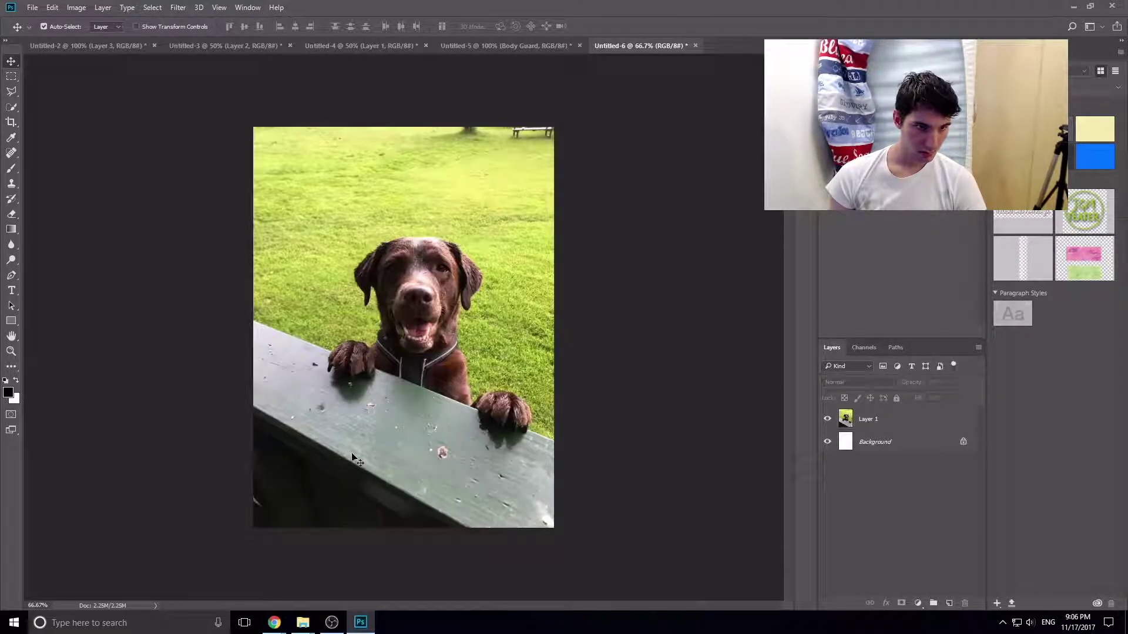
pyautogui.moveTo(274, 622)
pyautogui.click(289, 580)
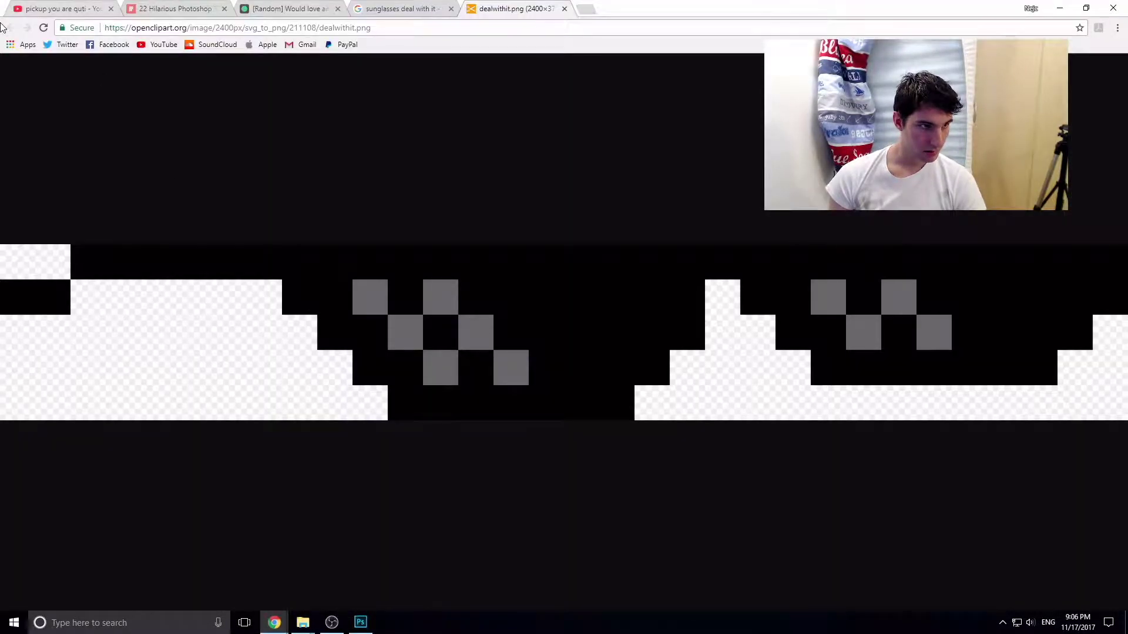
# - Close the sunglasses tab and open the Reddit 'Deal With It Glasses: cutouts' image full size
pyautogui.click(563, 8)
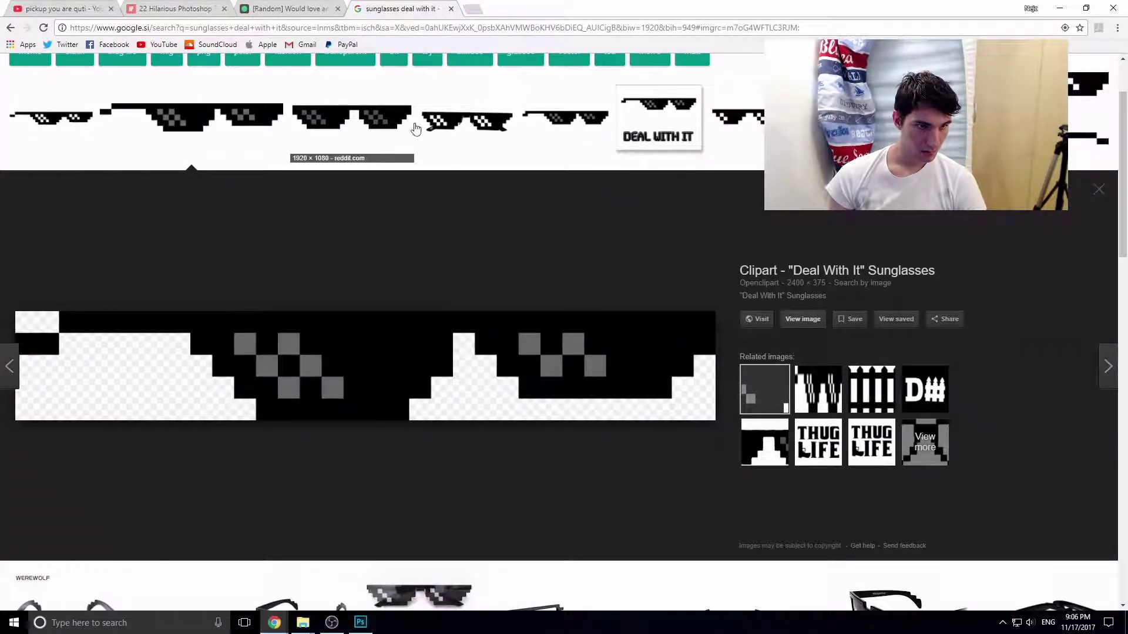
pyautogui.click(467, 121)
pyautogui.click(350, 128)
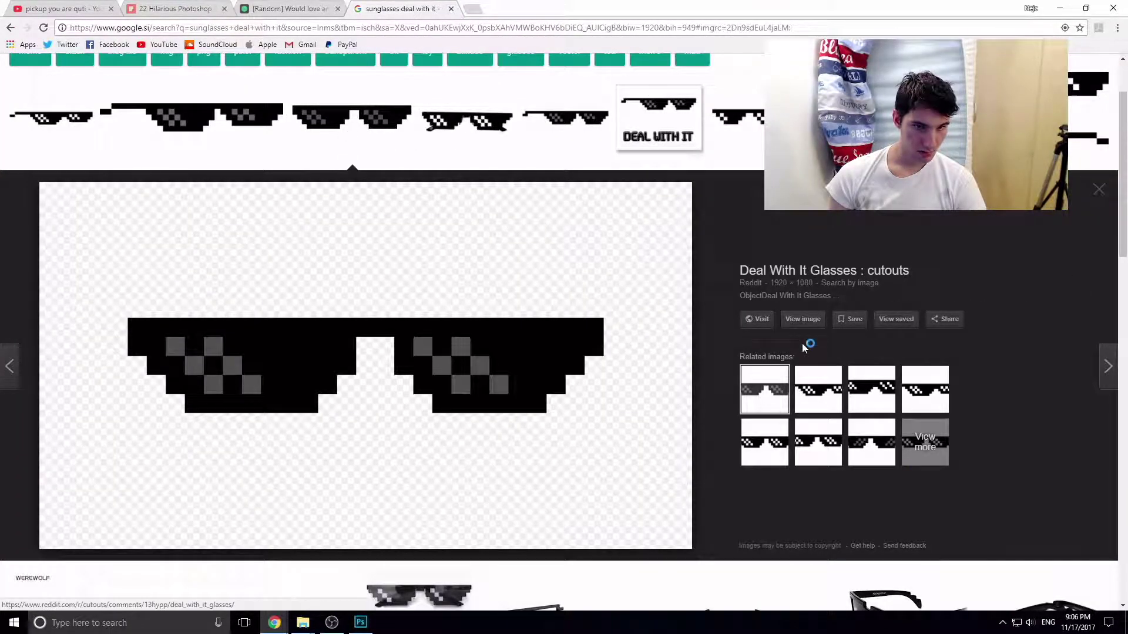
pyautogui.click(802, 319)
pyautogui.click(360, 624)
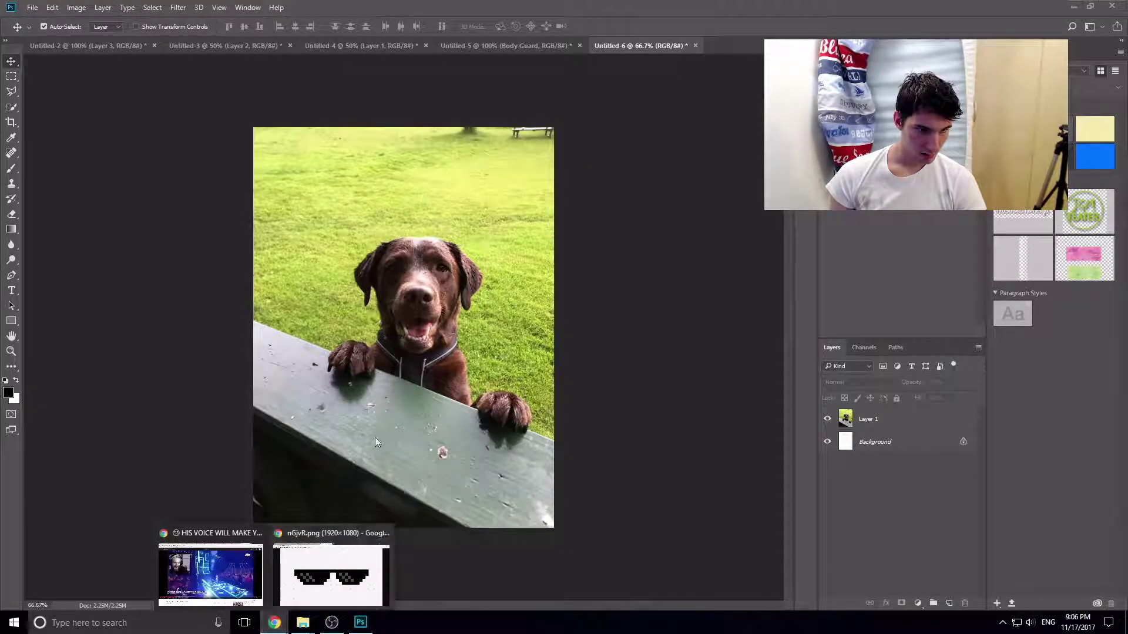
# - Copy the large nGjvR.png sunglasses image and paste it into the dog document
pyautogui.click(326, 578)
pyautogui.rightClick(405, 421)
pyautogui.click(439, 459)
pyautogui.click(360, 622)
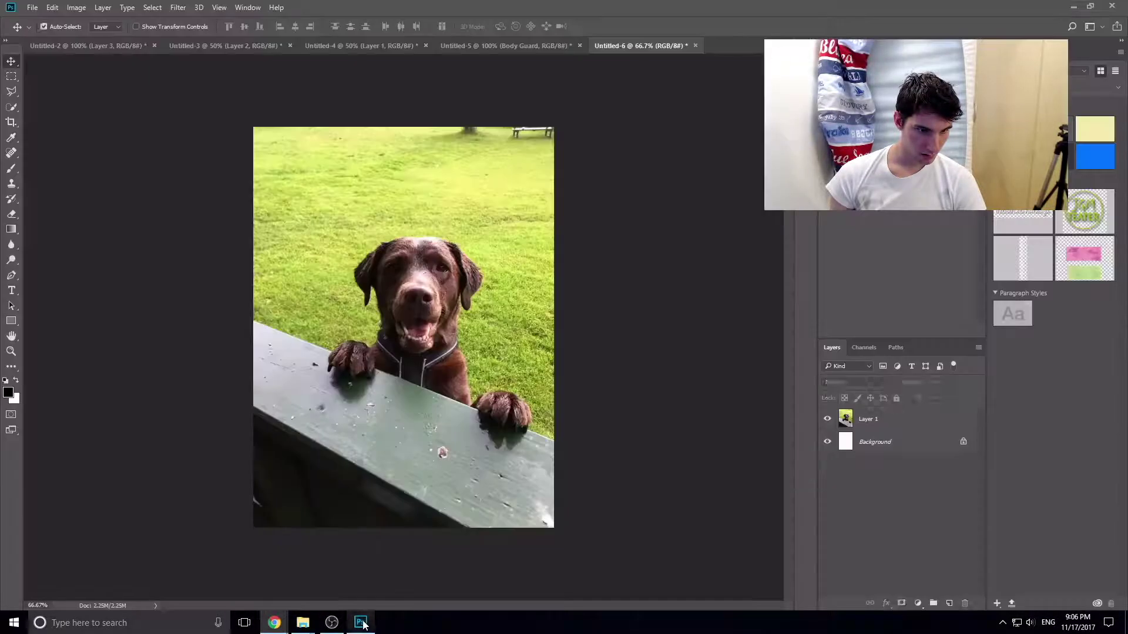
pyautogui.hotkey('ctrl', 'v')
# - Start scaling the pasted sunglasses, then cancel and delete the layer
pyautogui.hotkey('ctrl', 't')
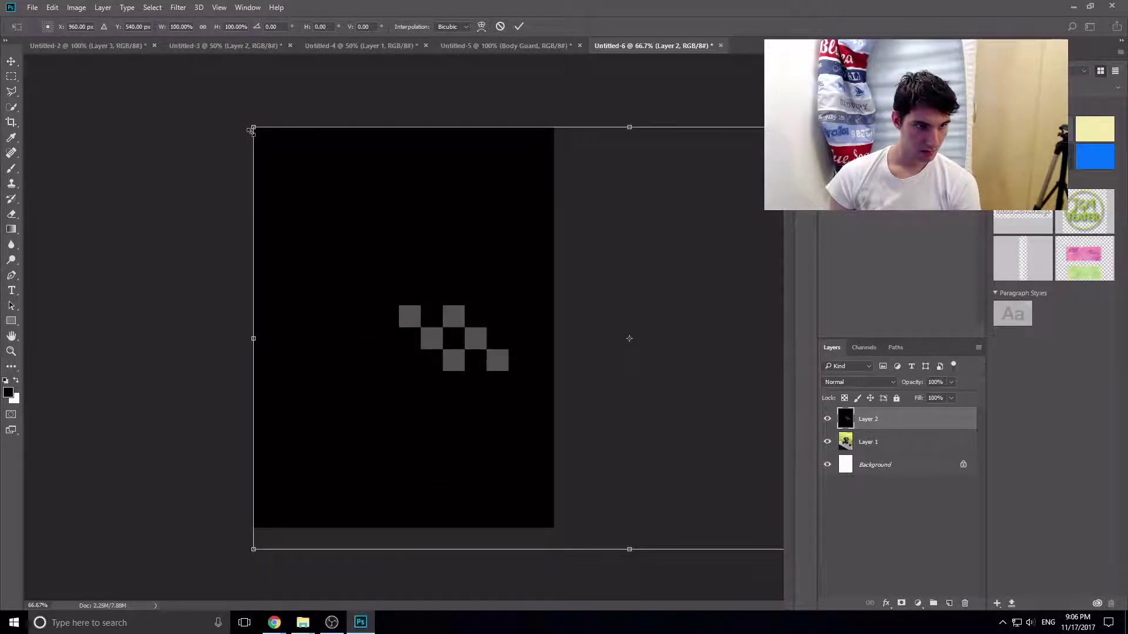
pyautogui.moveTo(252, 131); pyautogui.dragTo(417, 219)
pyautogui.press('Escape')
pyautogui.press('Delete')
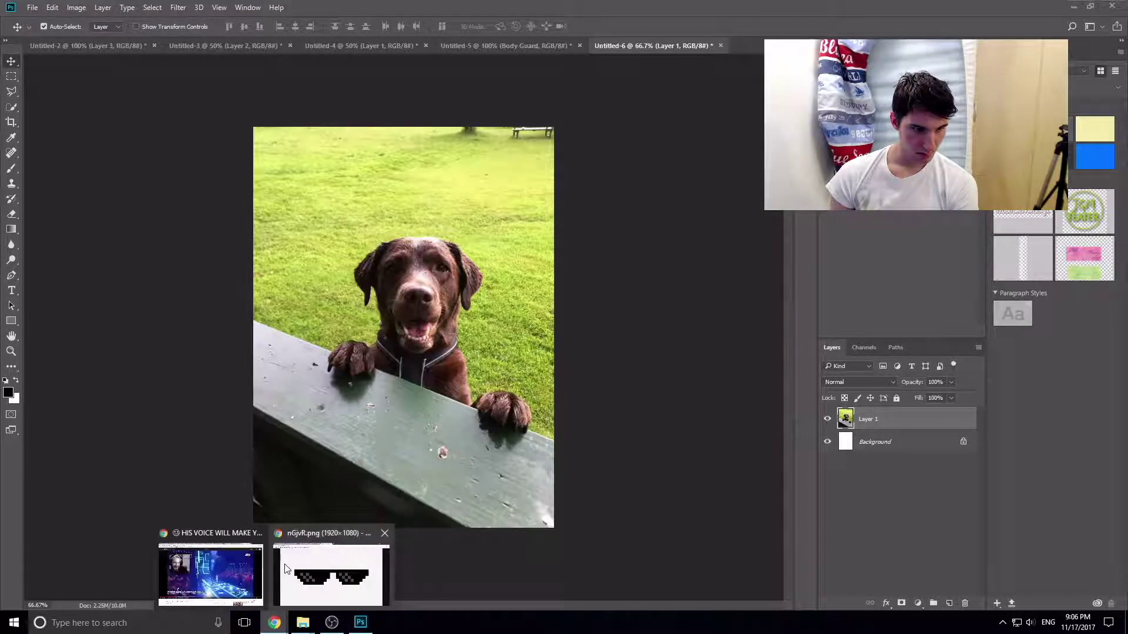
pyautogui.click(286, 568)
# - Browse the results and copy the small pixel Deal With It sunglasses at full size
pyautogui.click(353, 5)
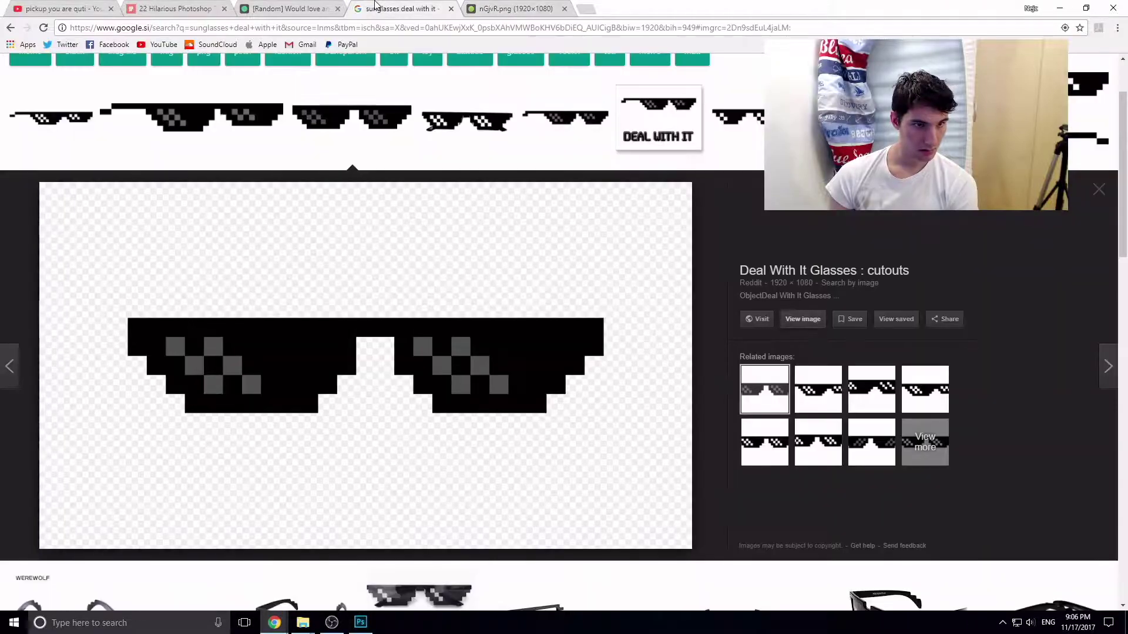
pyautogui.click(739, 122)
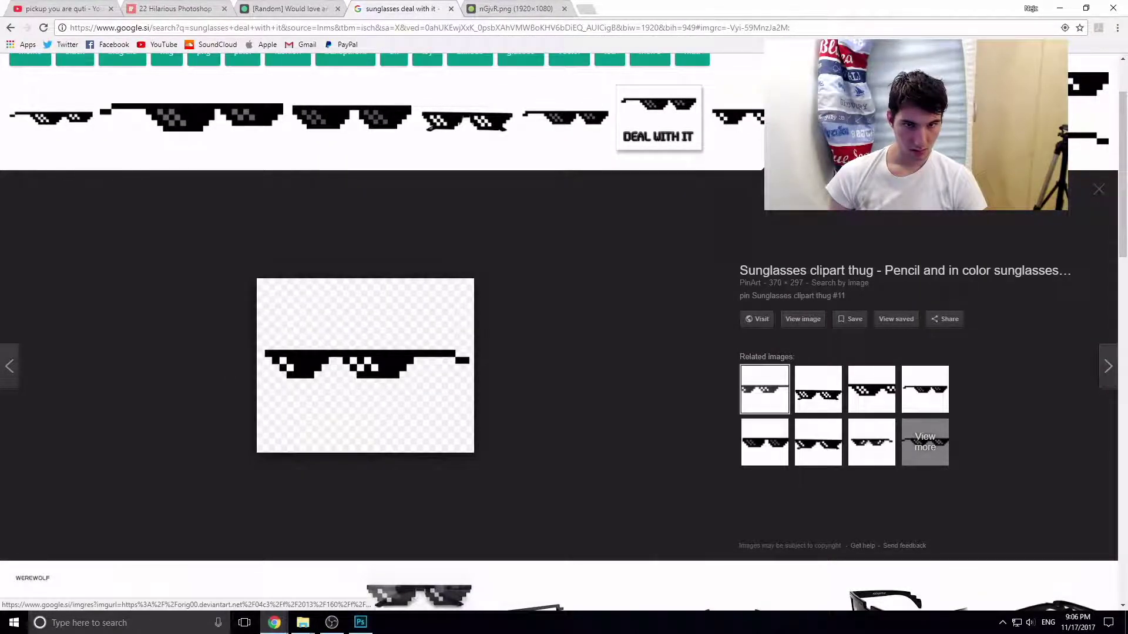
pyautogui.press('Right')
pyautogui.press('Right')
pyautogui.scroll(-4, 559, 258)
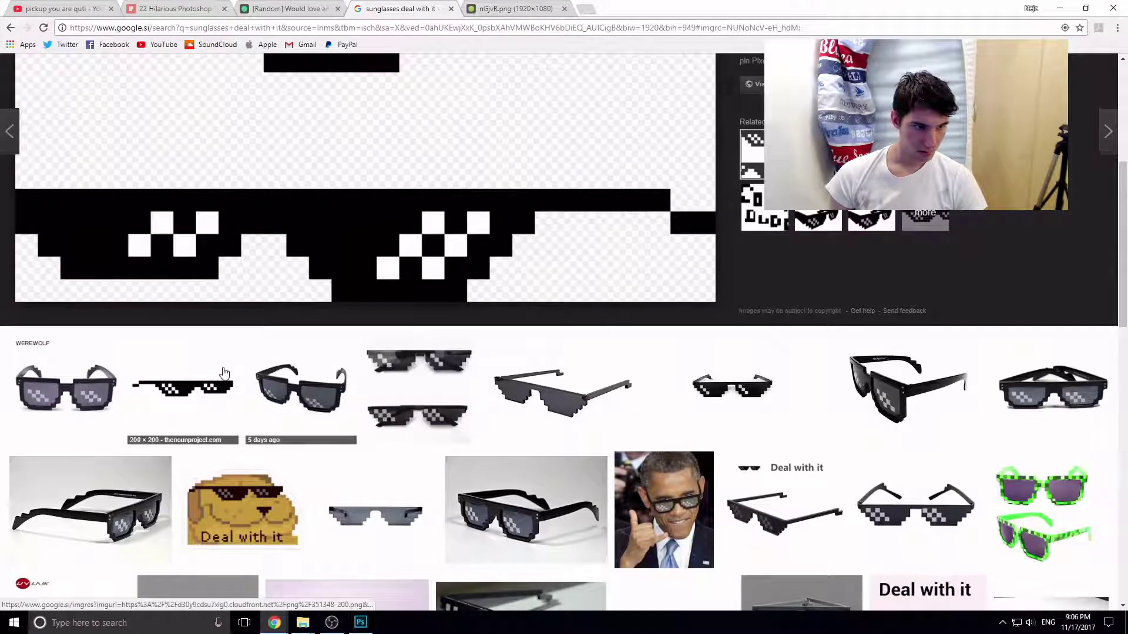
pyautogui.click(183, 388)
pyautogui.click(803, 319)
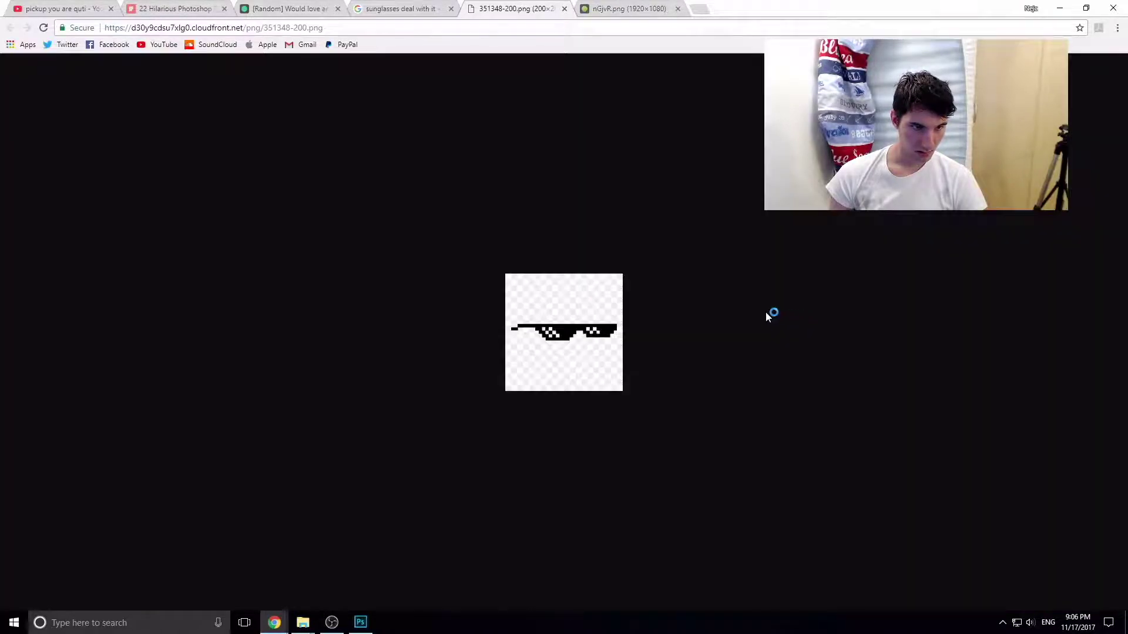
pyautogui.rightClick(580, 310)
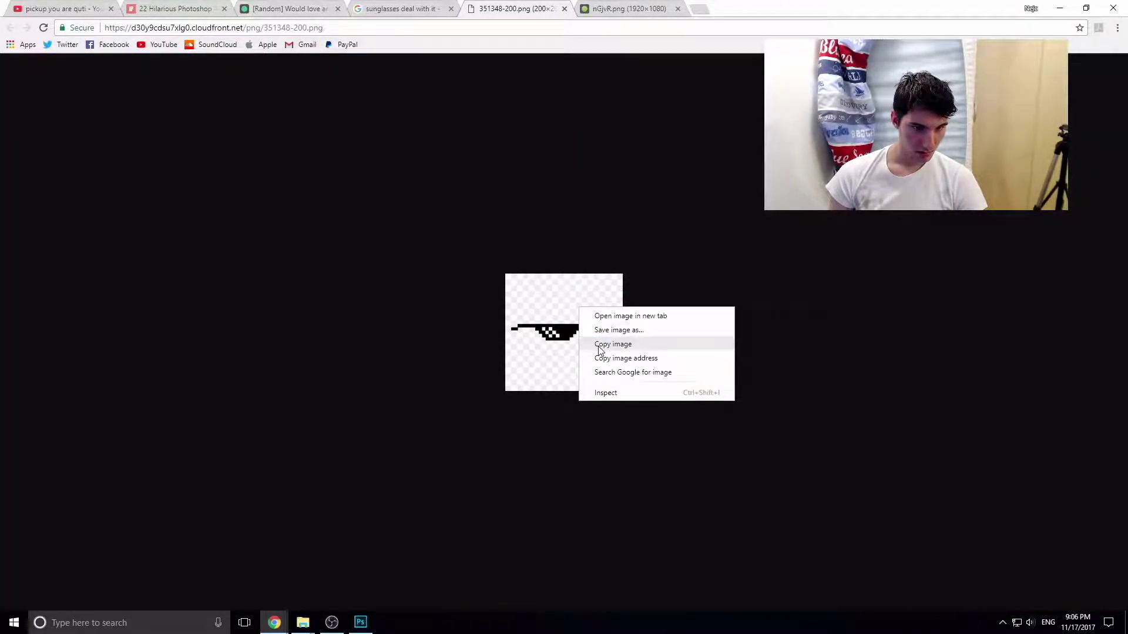
pyautogui.click(540, 317)
# - Open the Etsy 'Meme Deal with It Sunglasses' image full size and copy it
pyautogui.click(402, 9)
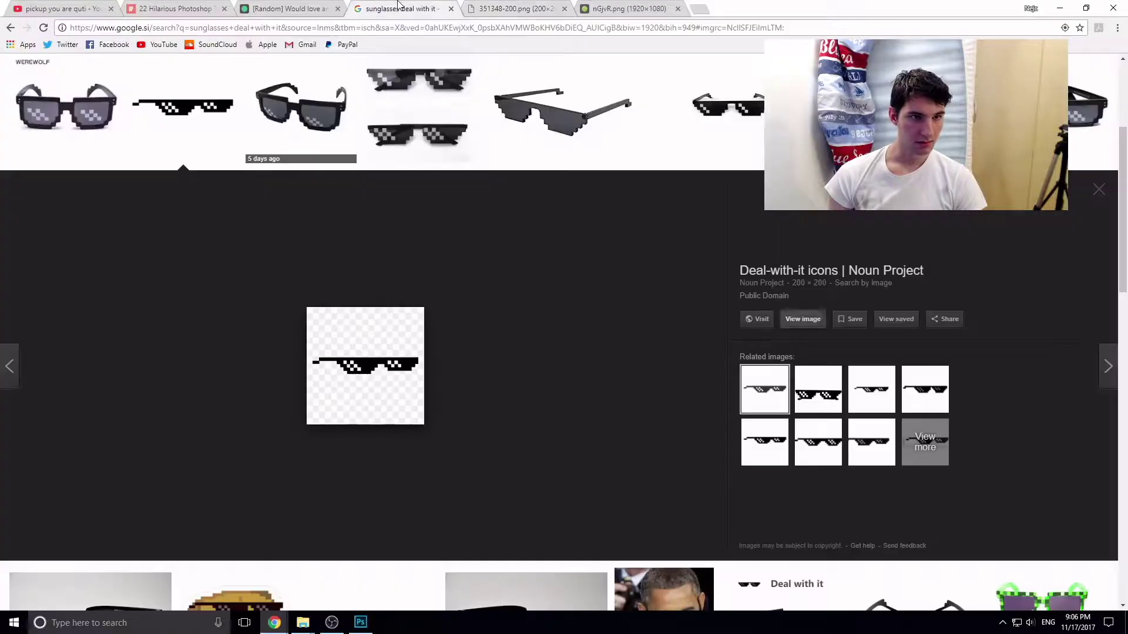
pyautogui.scroll(-1, 499, 207)
pyautogui.scroll(1, 499, 213)
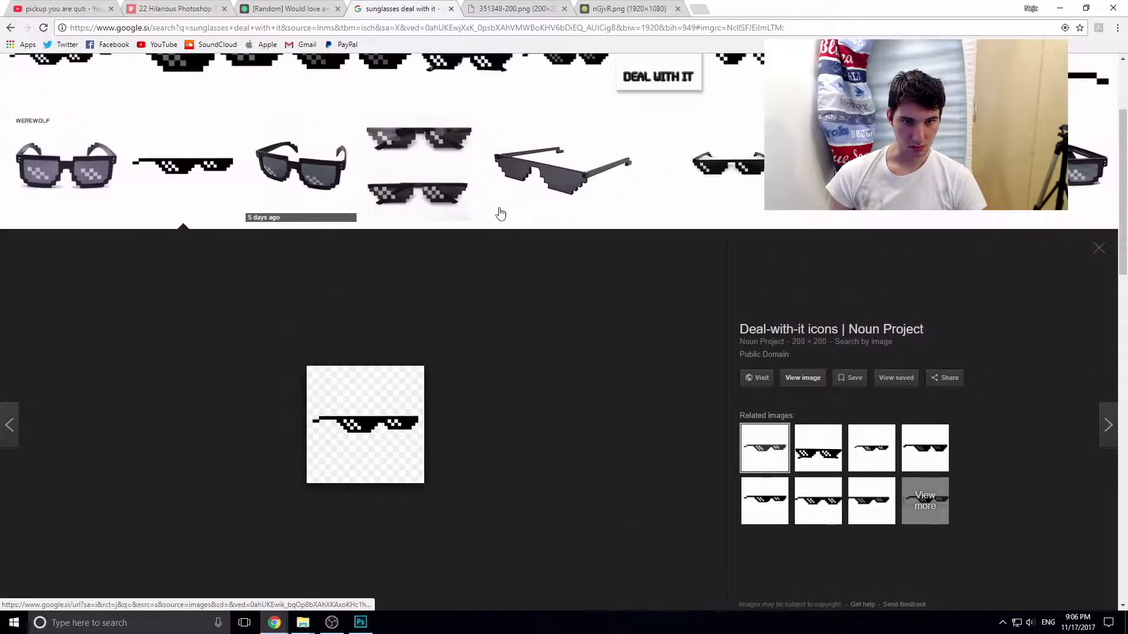
pyautogui.click(718, 174)
pyautogui.click(785, 321)
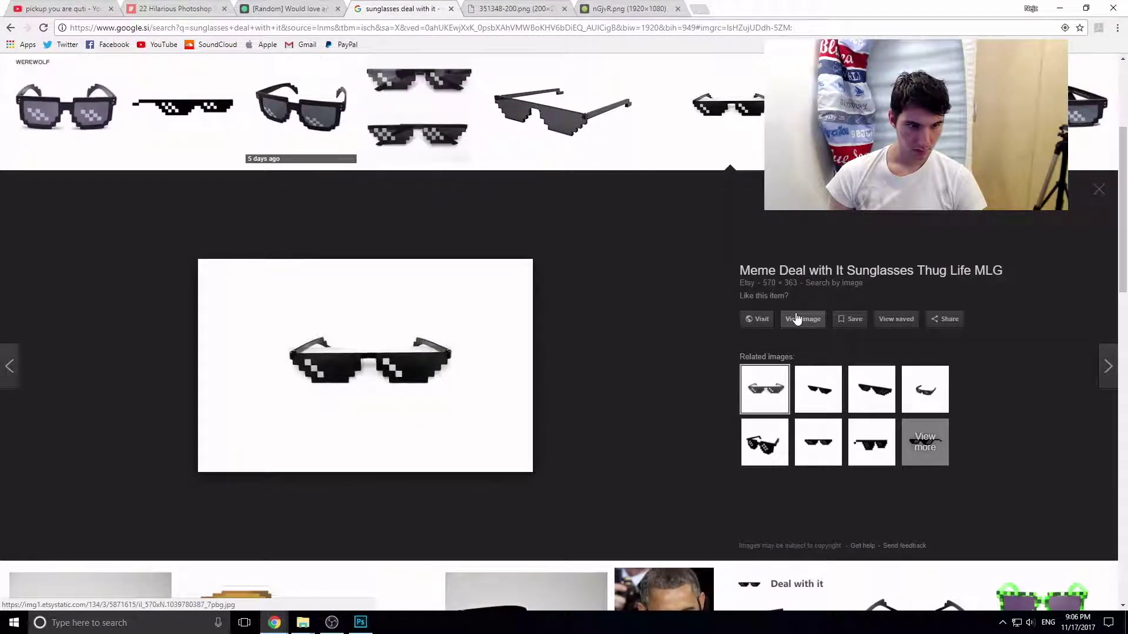
pyautogui.rightClick(517, 288)
pyautogui.click(578, 326)
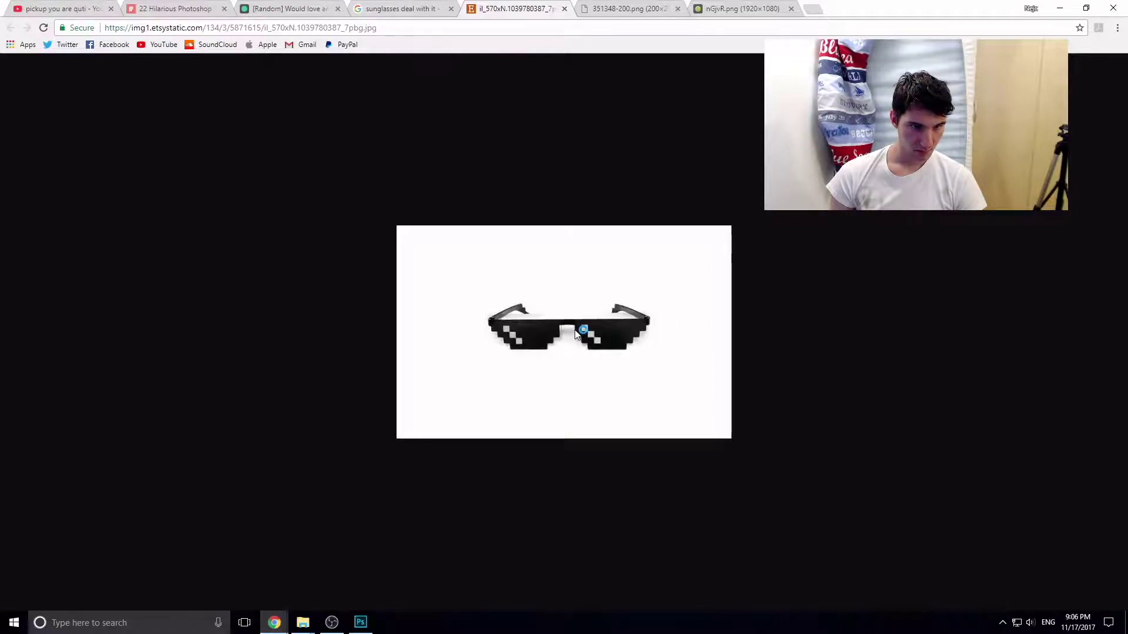
pyautogui.click(358, 624)
# - Paste the Etsy sunglasses and delete their white background using the Magic Wand
pyautogui.hotkey('ctrl', 'v')
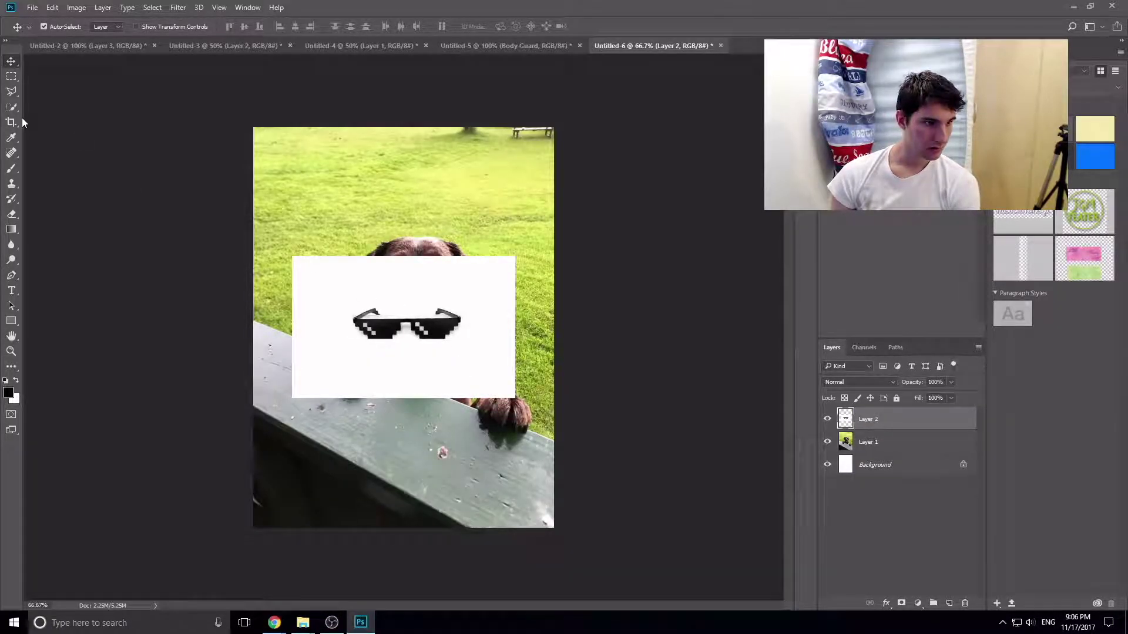
pyautogui.click(11, 172)
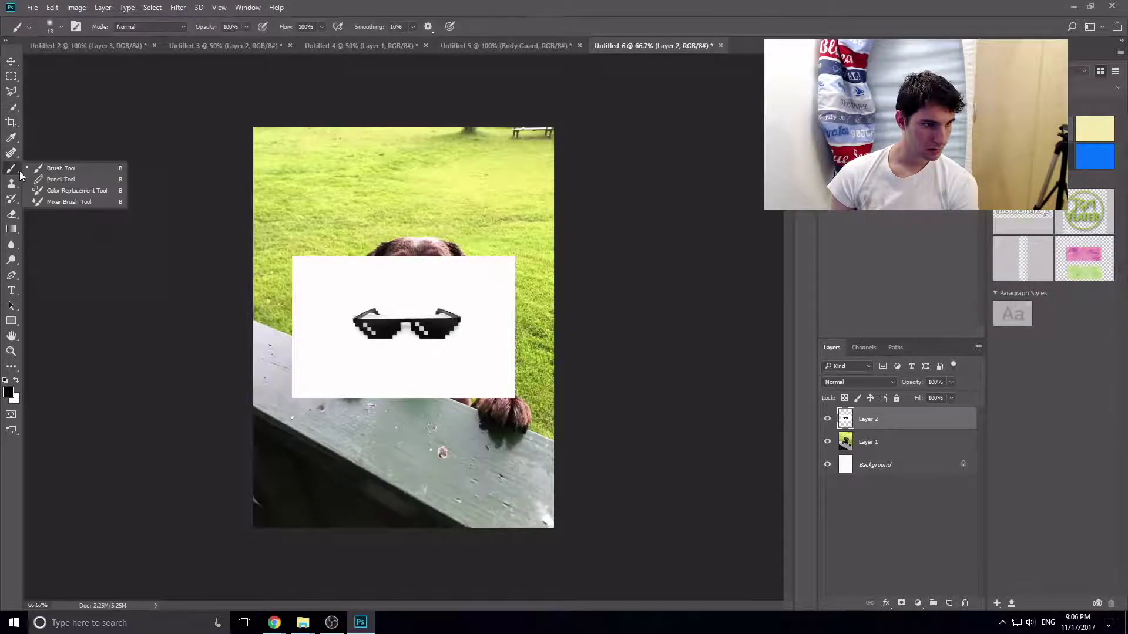
pyautogui.rightClick(12, 108)
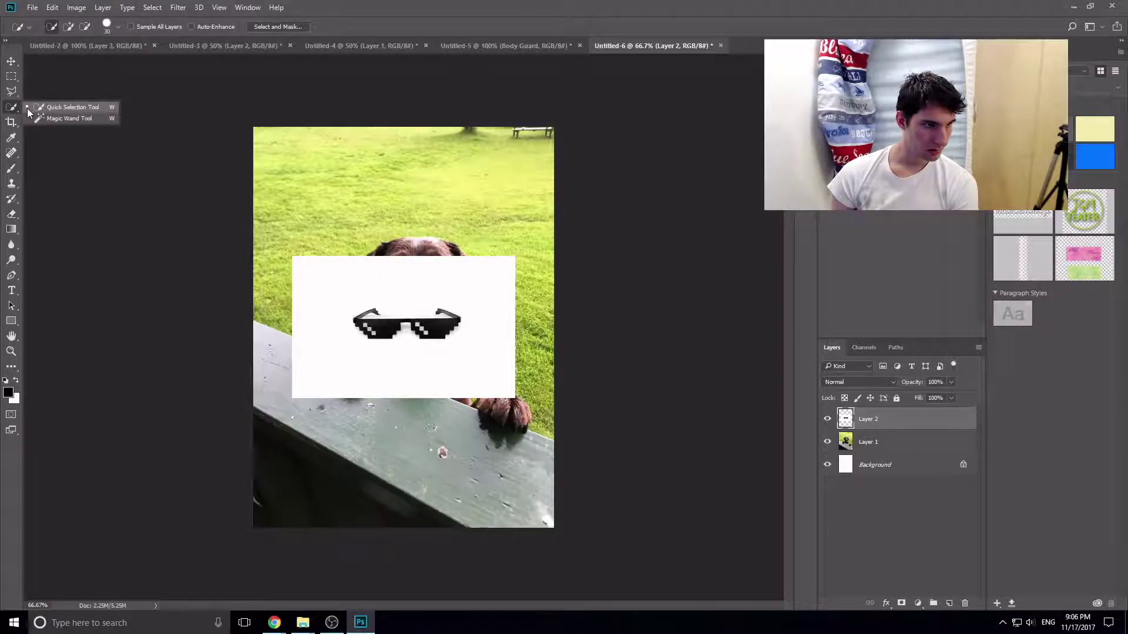
pyautogui.click(41, 120)
pyautogui.click(336, 301)
pyautogui.press('Delete')
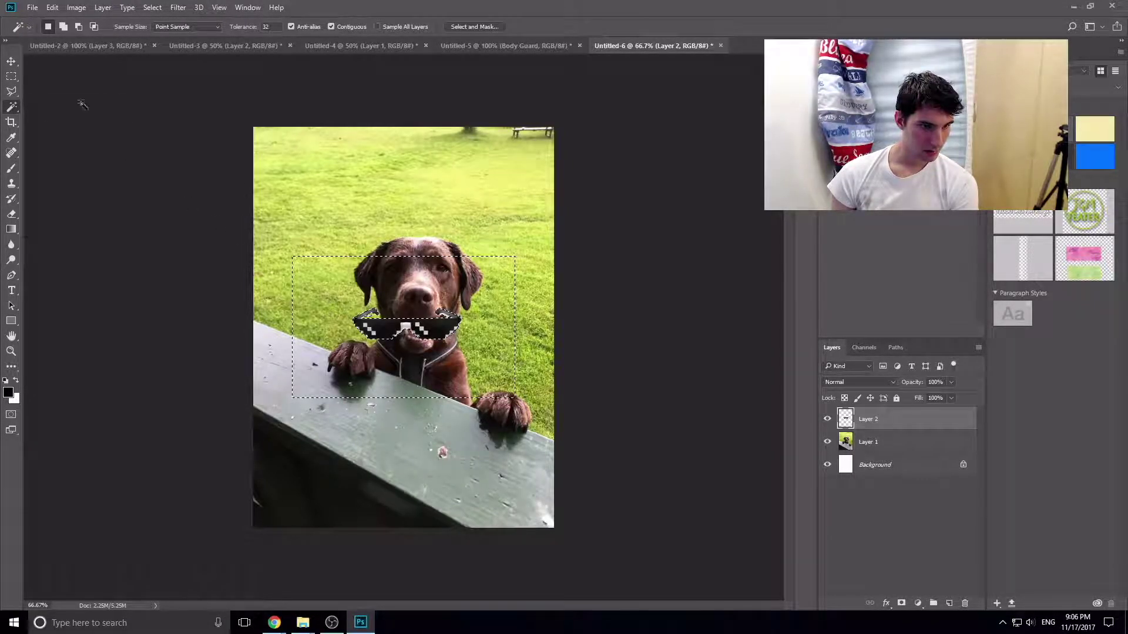
pyautogui.hotkey('ctrl', 'd')
# - Move the sunglasses up onto the dog's eyes
pyautogui.press('m')
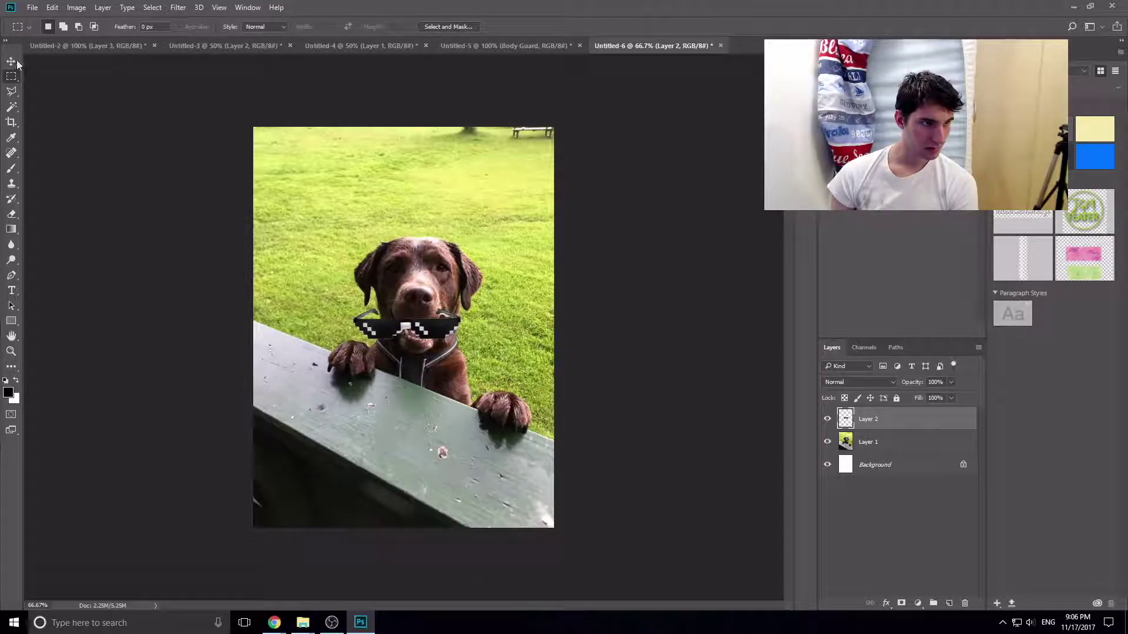
pyautogui.click(12, 61)
pyautogui.moveTo(407, 327); pyautogui.dragTo(415, 275)
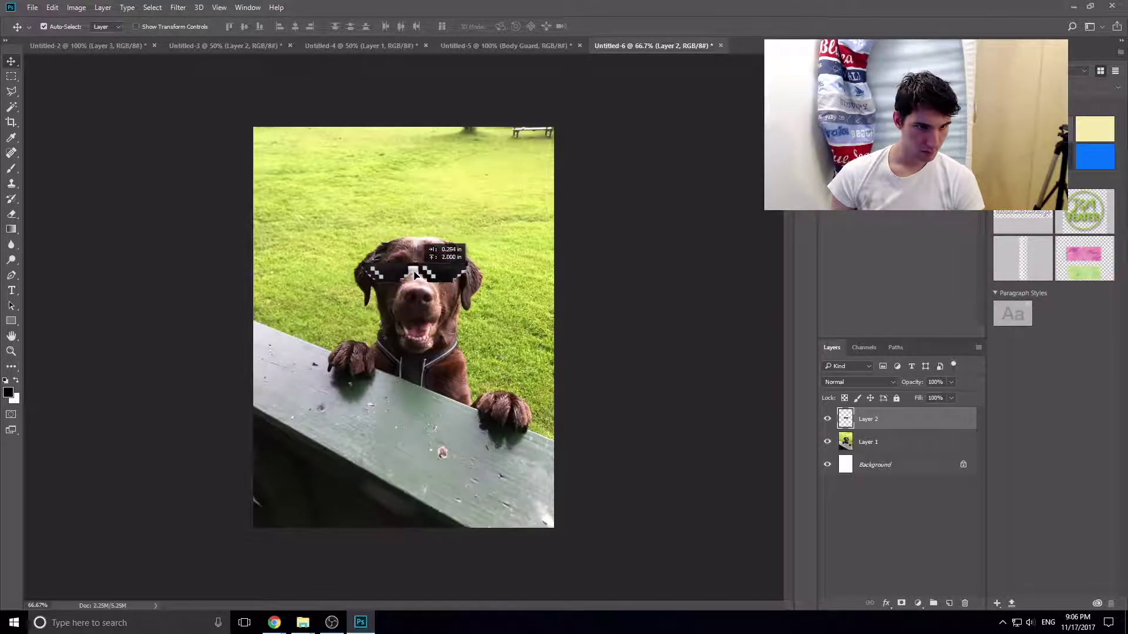
pyautogui.moveTo(273, 623)
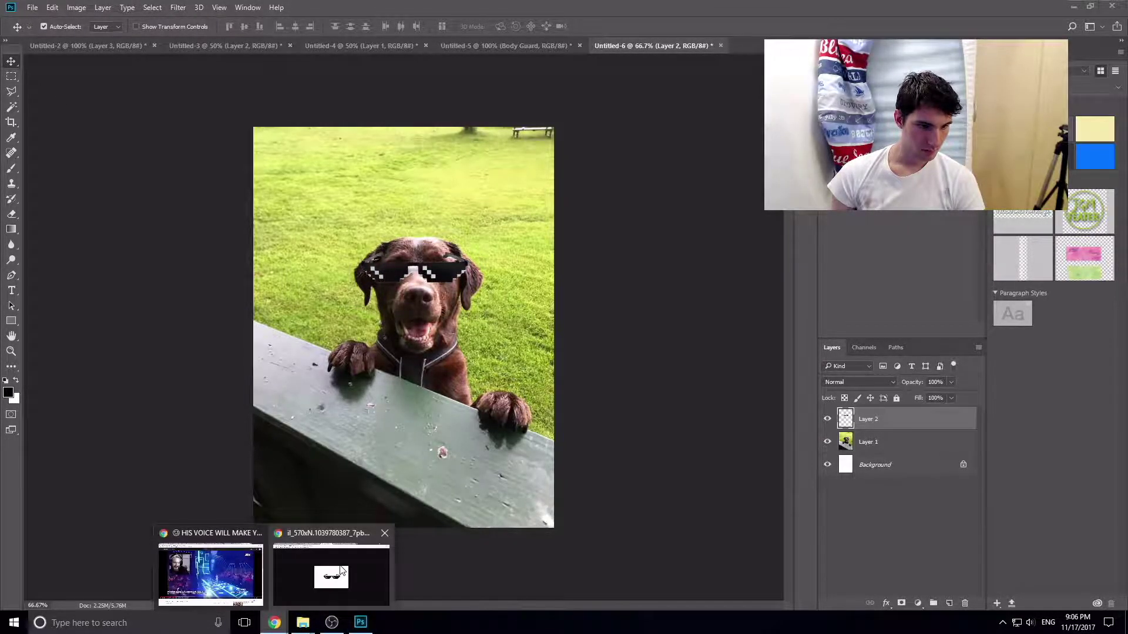
# - Search Google Images for '420 pov'
pyautogui.click(322, 570)
pyautogui.click(609, 32)
pyautogui.write('420')
pyautogui.press('Return')
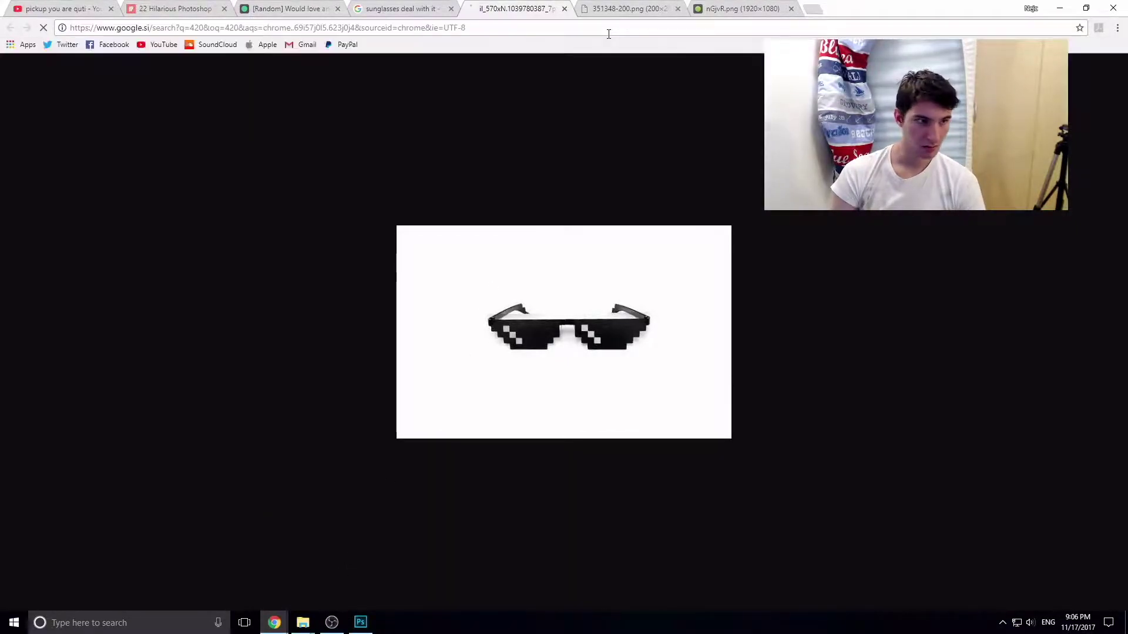
pyautogui.click(138, 112)
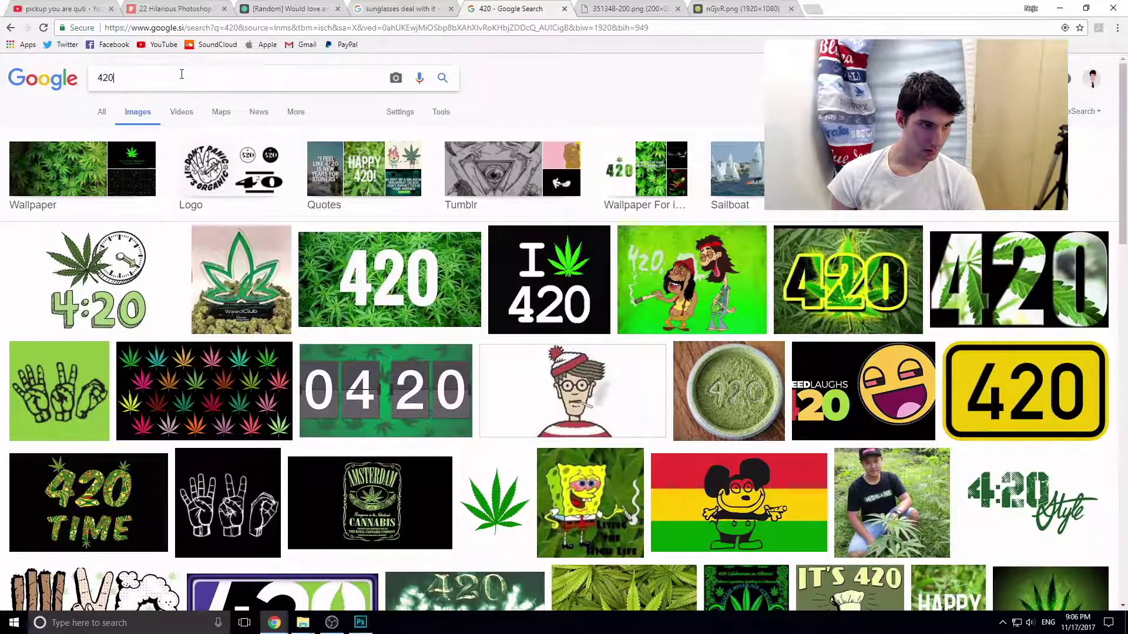
pyautogui.write(' p')
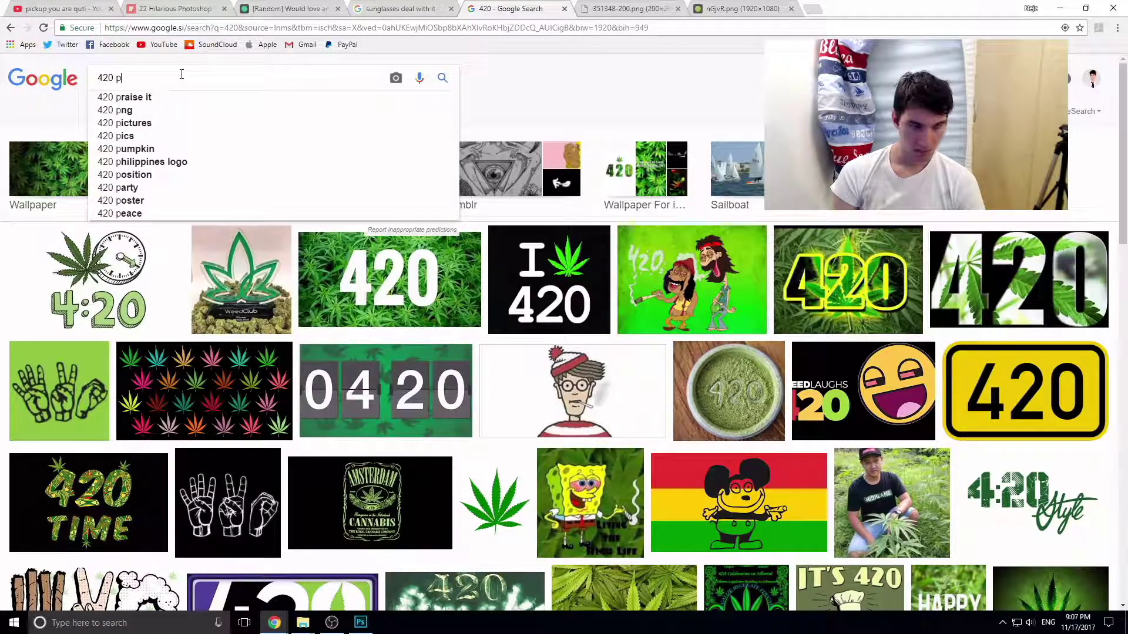
pyautogui.write('ov')
pyautogui.press('Return')
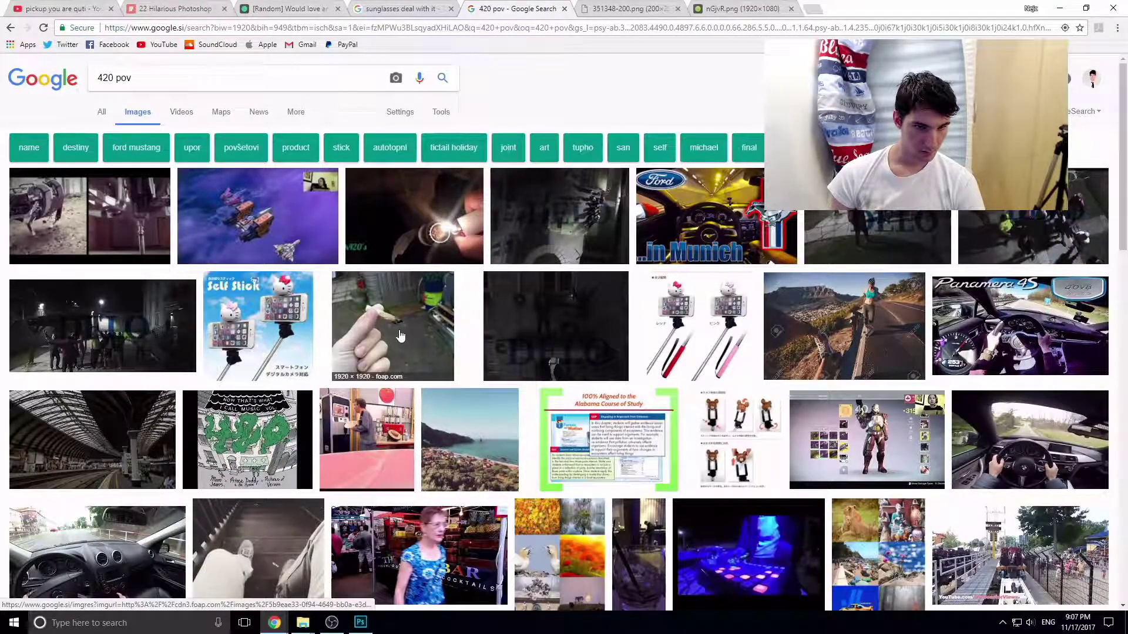
# - Copy the full-size photo of a hand holding a joint
pyautogui.click(403, 337)
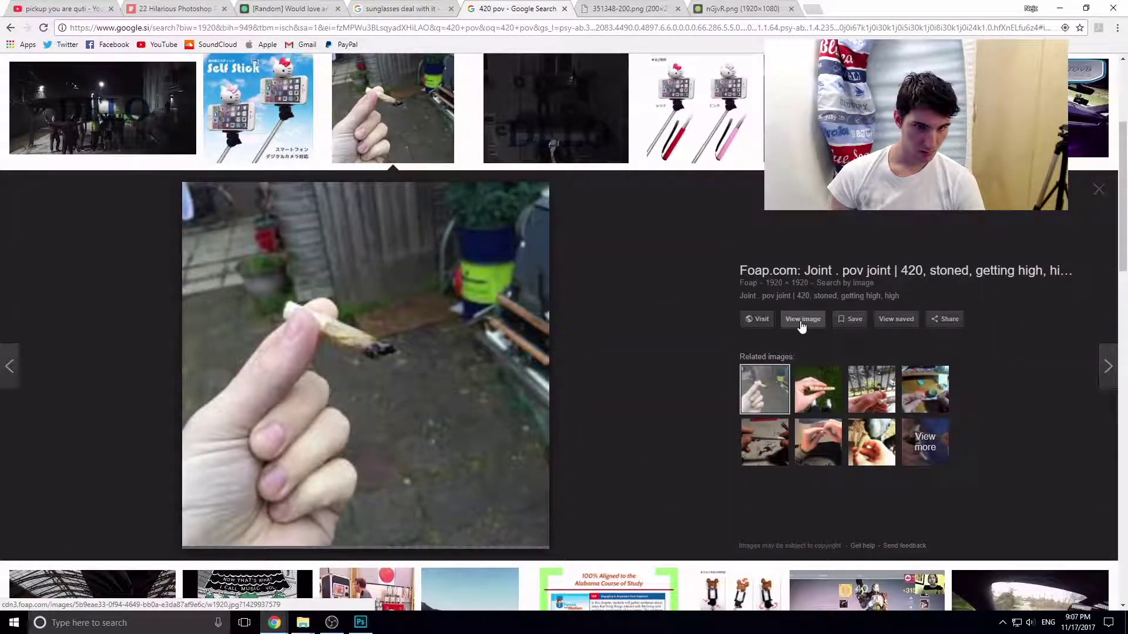
pyautogui.click(800, 322)
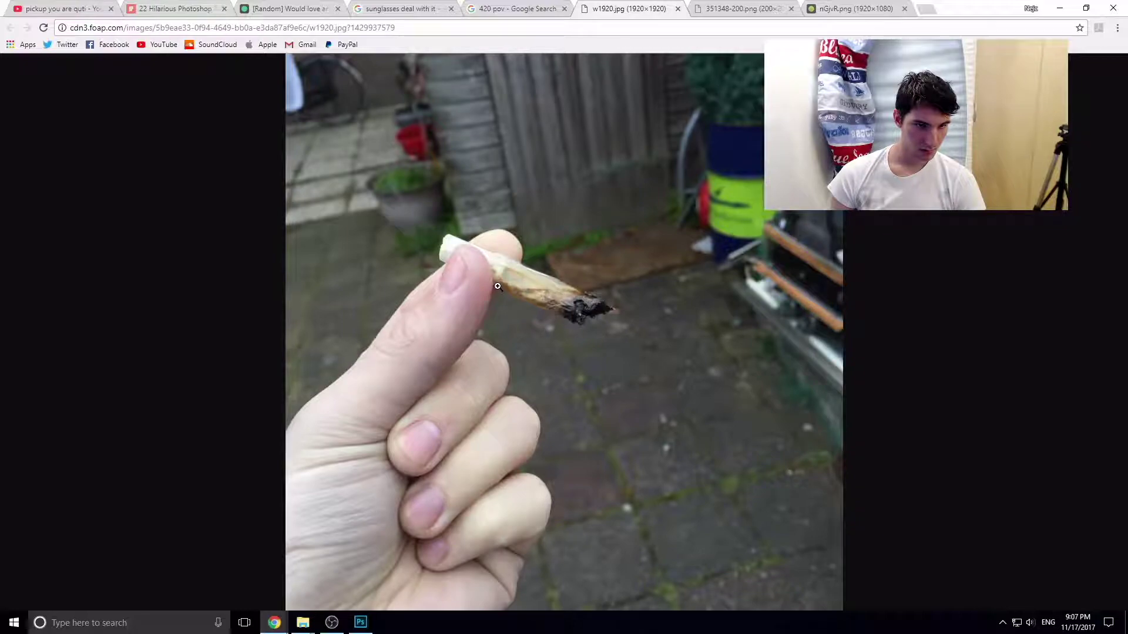
pyautogui.rightClick(497, 286)
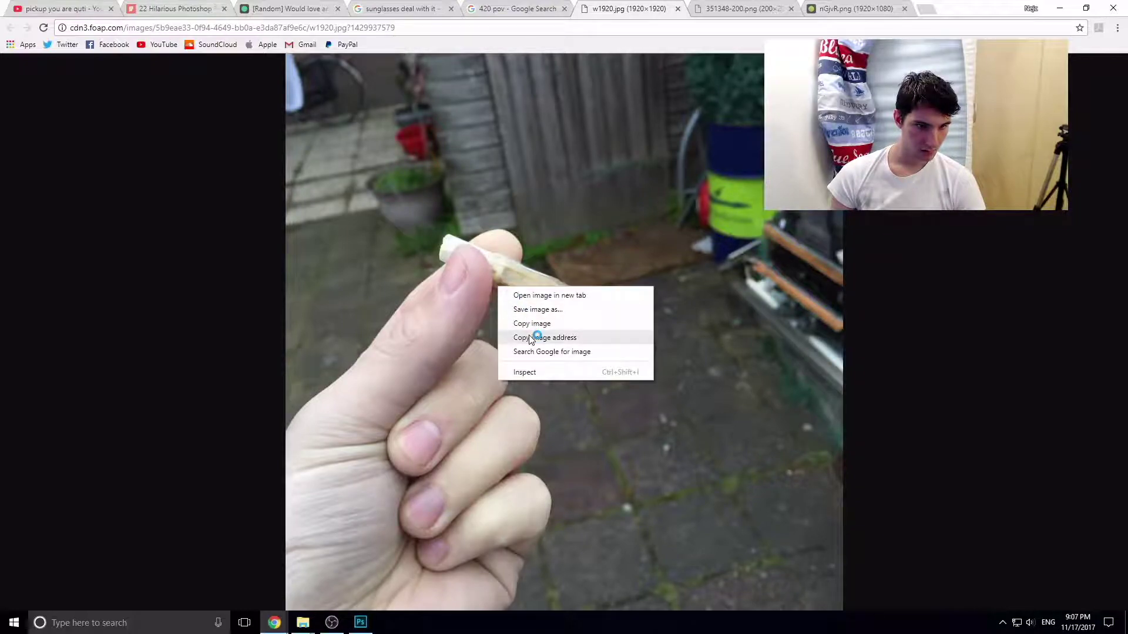
pyautogui.click(529, 323)
pyautogui.click(360, 622)
# - Paste the joint photo as Layer 3, shrink it to about 75% and shift it up-left
pyautogui.hotkey('ctrl', 'v')
pyautogui.hotkey('ctrl', 't')
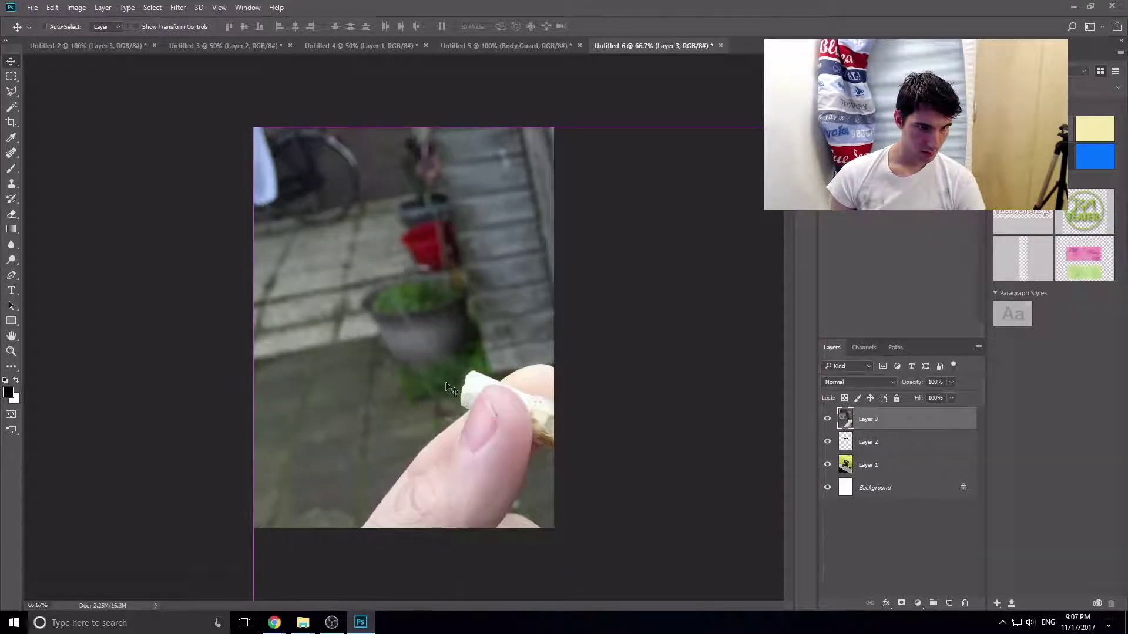
pyautogui.moveTo(253, 127); pyautogui.dragTo(444, 317)
pyautogui.moveTo(565, 399); pyautogui.dragTo(322, 193)
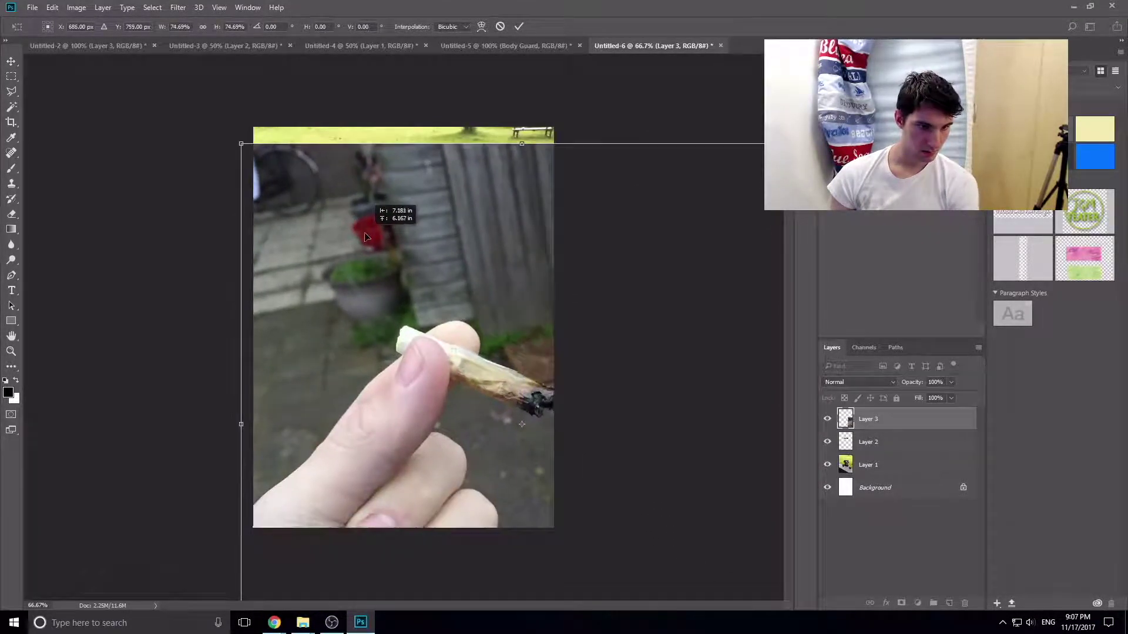
pyautogui.press('Return')
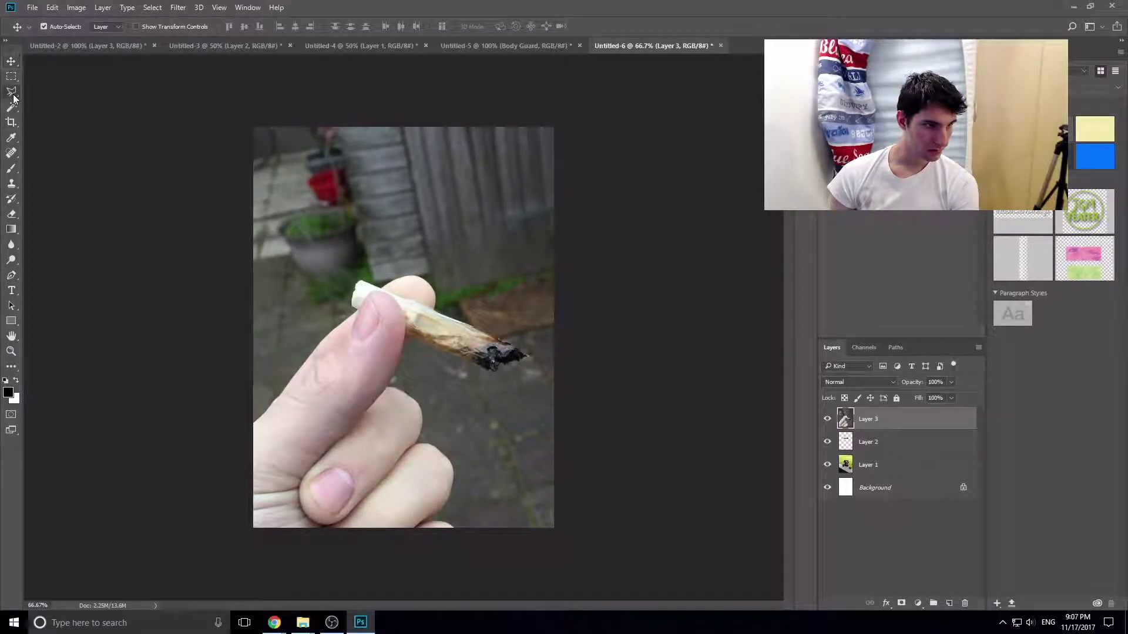
# - Lasso the joint onto Layer 4, hide the hand photo, and spot-heal the tip
pyautogui.click(13, 93)
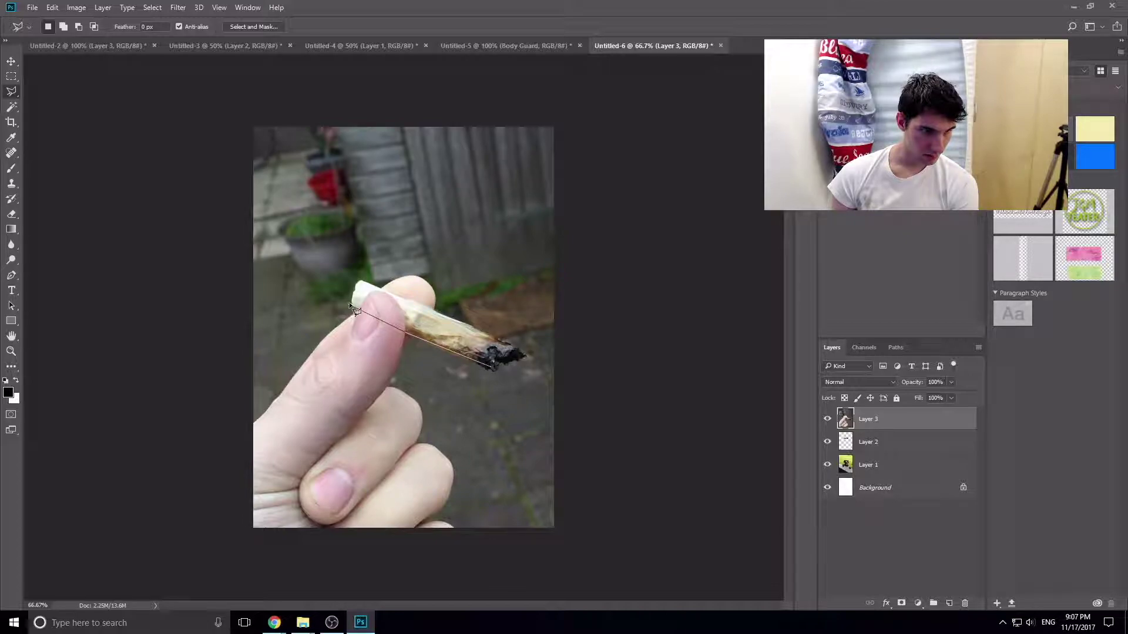
pyautogui.click(504, 372)
pyautogui.hotkey('ctrl', 'j')
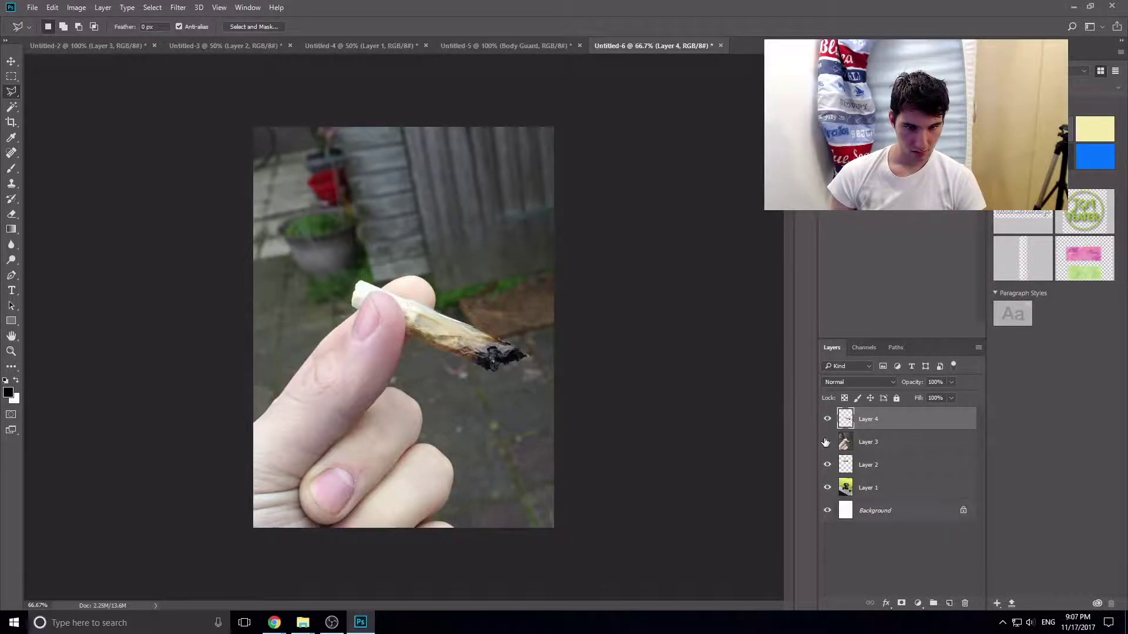
pyautogui.click(827, 442)
pyautogui.click(11, 152)
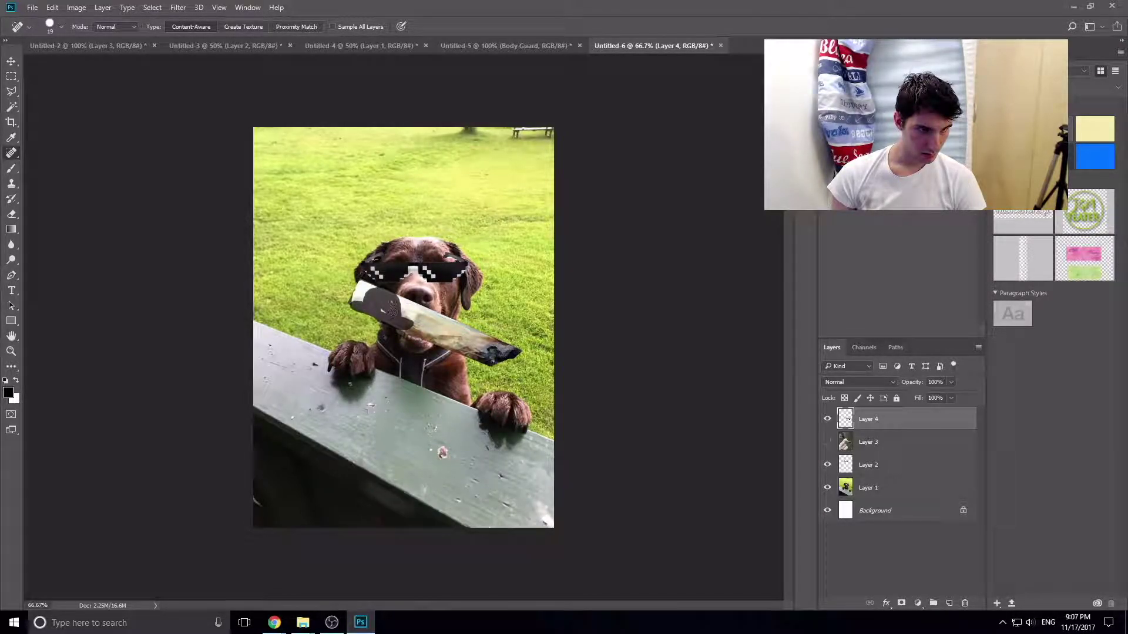
pyautogui.moveTo(392, 310); pyautogui.dragTo(391, 317)
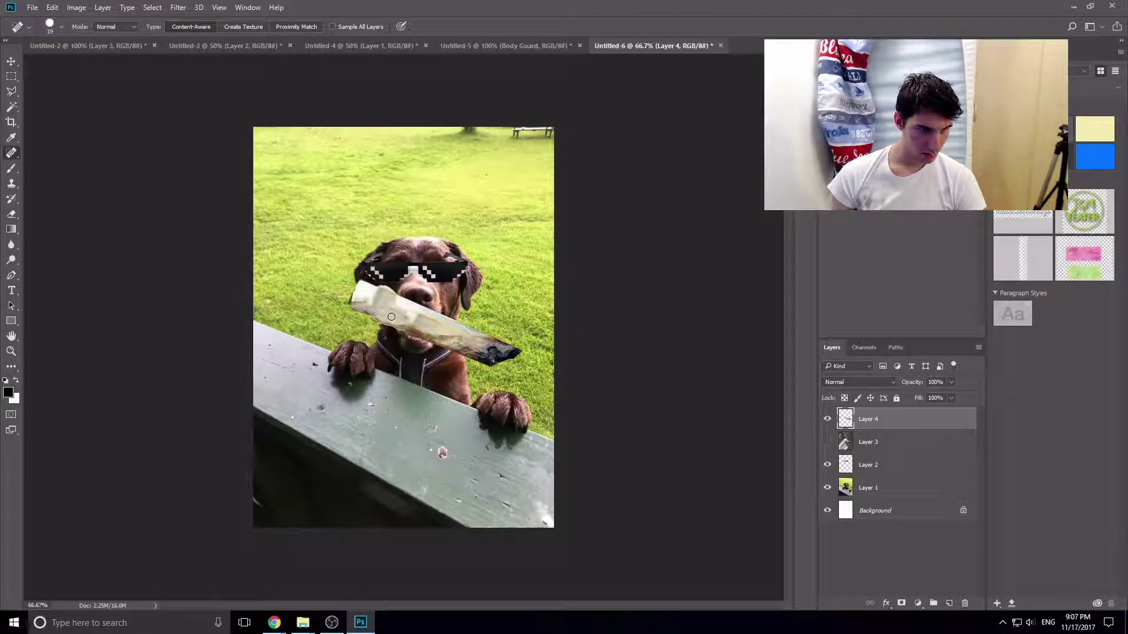
# - Shrink the joint and tilt it about 11.5° into the dog's mouth
pyautogui.click(12, 62)
pyautogui.hotkey('ctrl', 't')
pyautogui.moveTo(518, 271)
pyautogui.mouseDown()
pyautogui.moveTo(416, 333)
pyautogui.moveTo(496, 329)
pyautogui.moveTo(457, 356)
pyautogui.mouseUp()
pyautogui.press('Return')
pyautogui.hotkey('ctrl', 't')
pyautogui.press('Return')
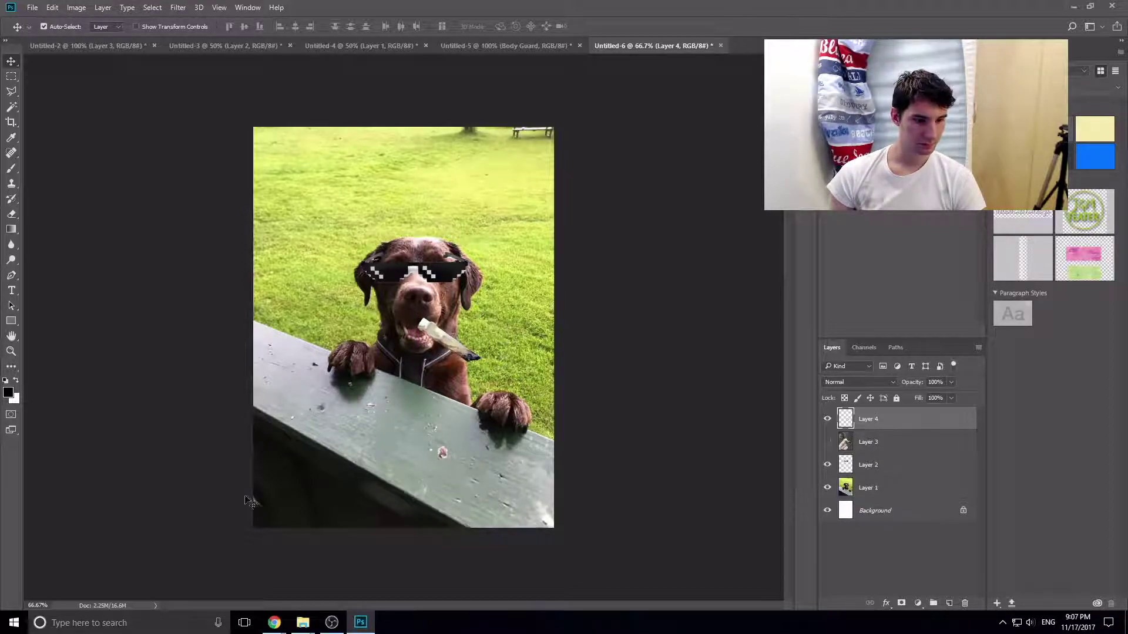
pyautogui.moveTo(274, 623)
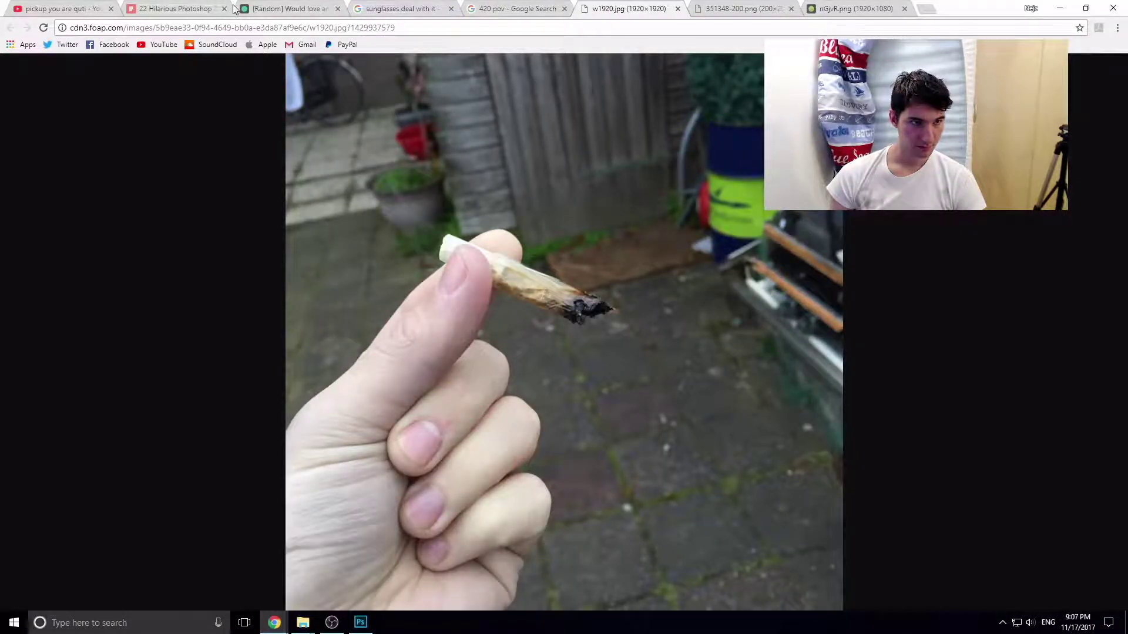
# - Open the bulldog logo background-removal post on r/PhotoshopRequest and copy its image
pyautogui.click(329, 583)
pyautogui.click(279, 7)
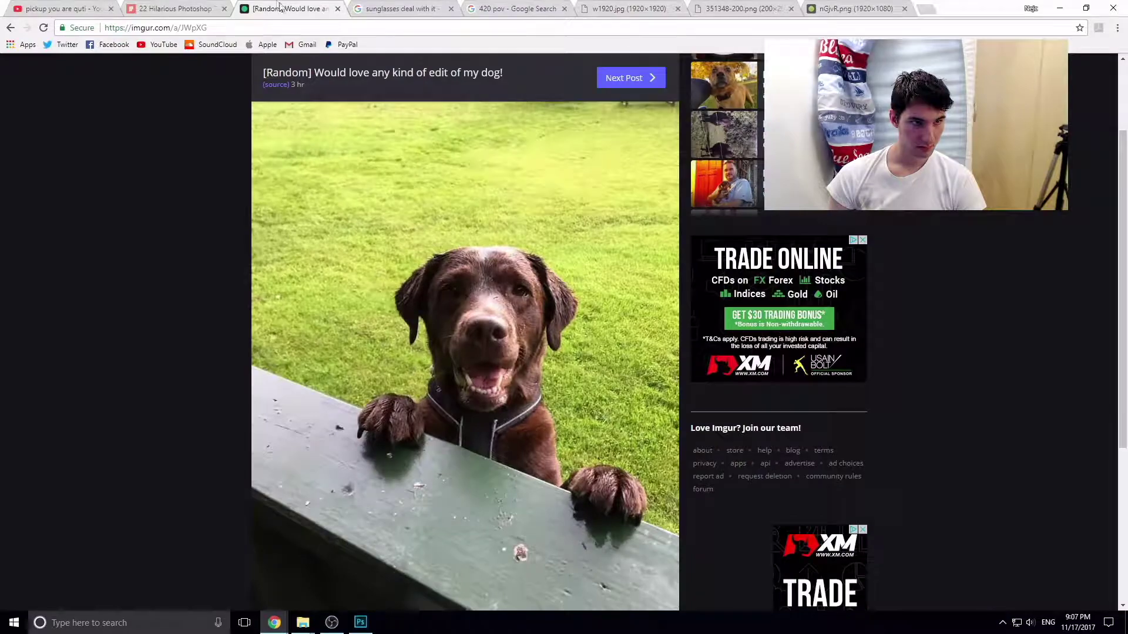
pyautogui.click(11, 27)
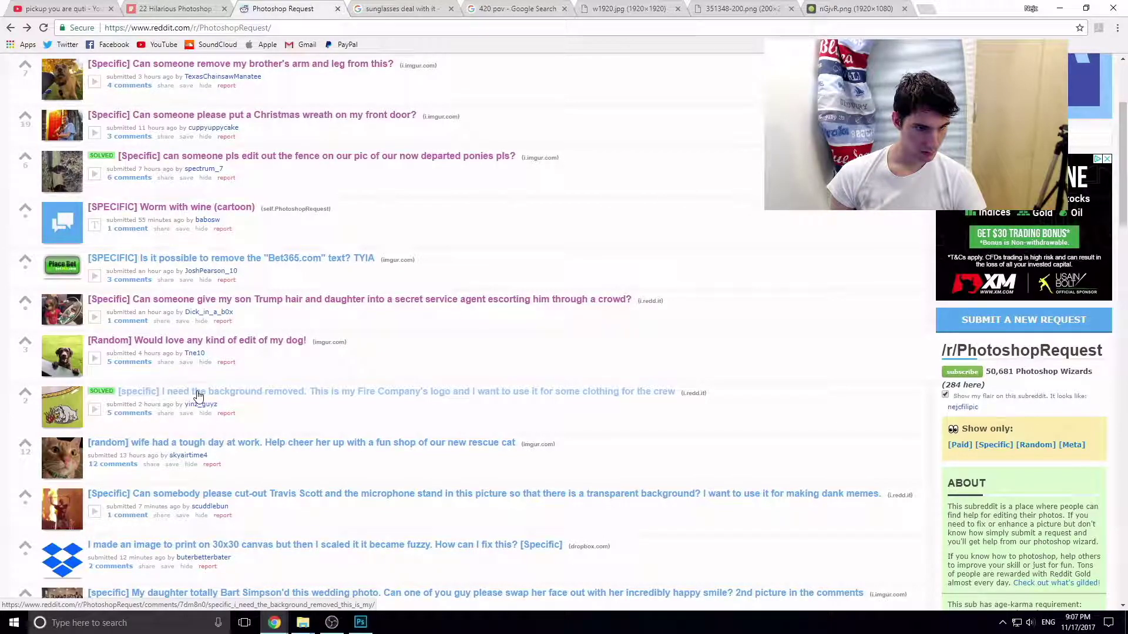
pyautogui.click(197, 393)
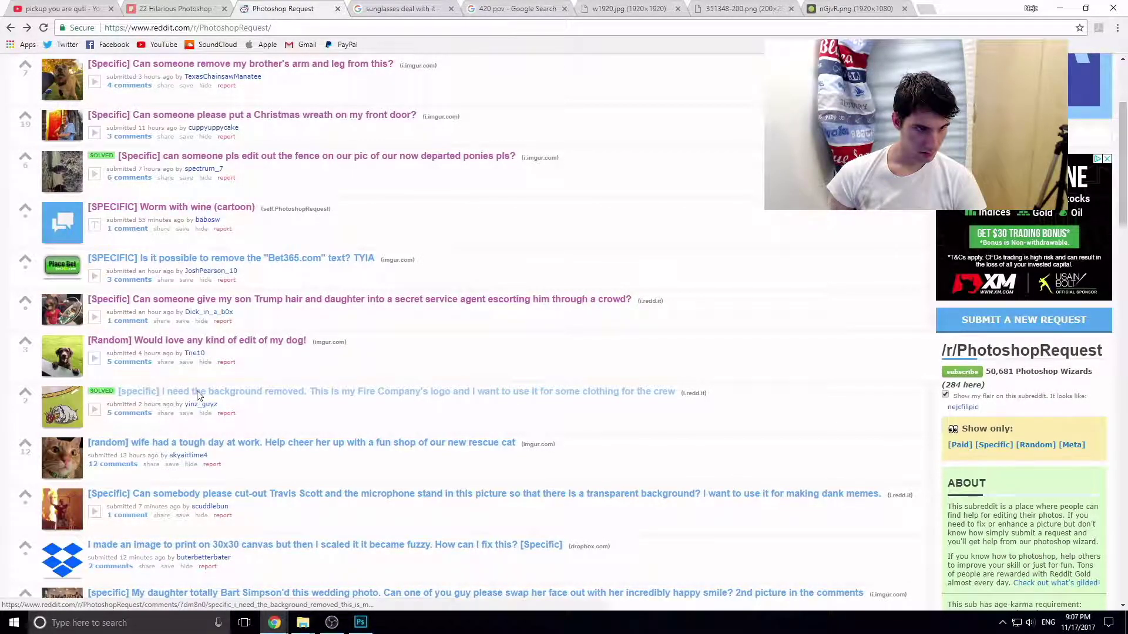
pyautogui.scroll(-2, 270, 368)
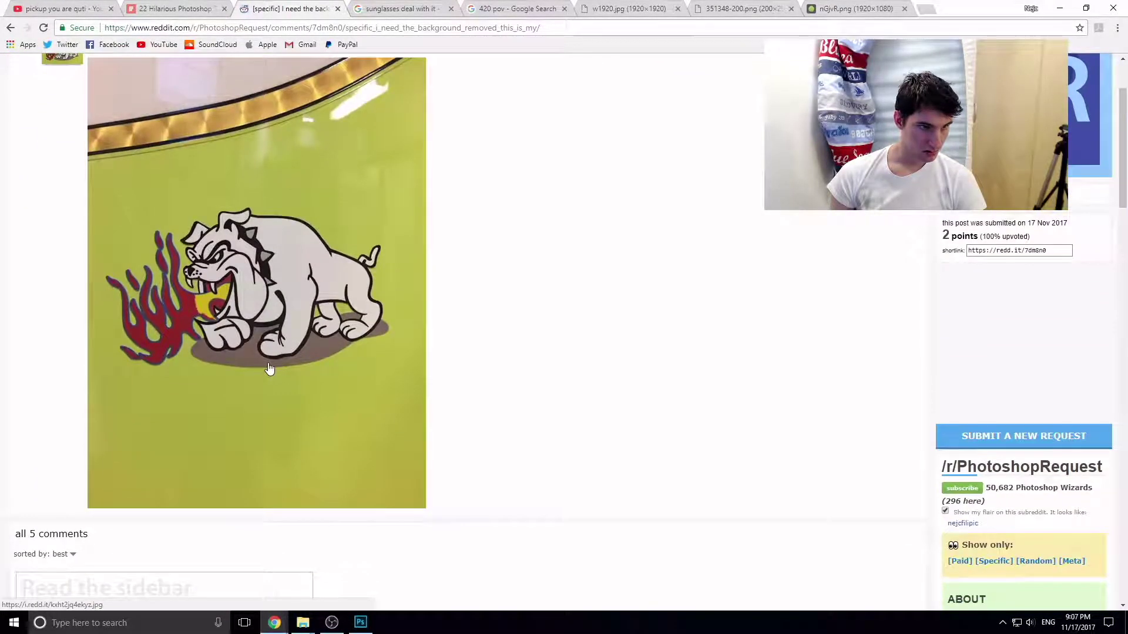
pyautogui.scroll(1, 270, 369)
pyautogui.rightClick(285, 237)
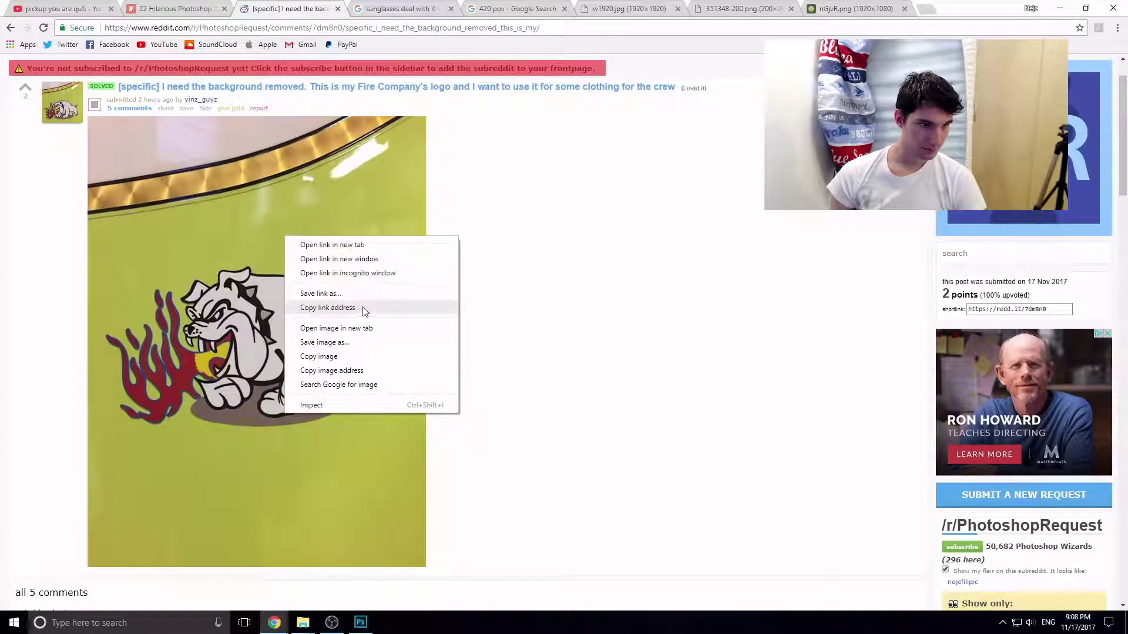
pyautogui.click(353, 356)
# - Paste the bulldog logo into a new clipboard-sized document
pyautogui.click(359, 624)
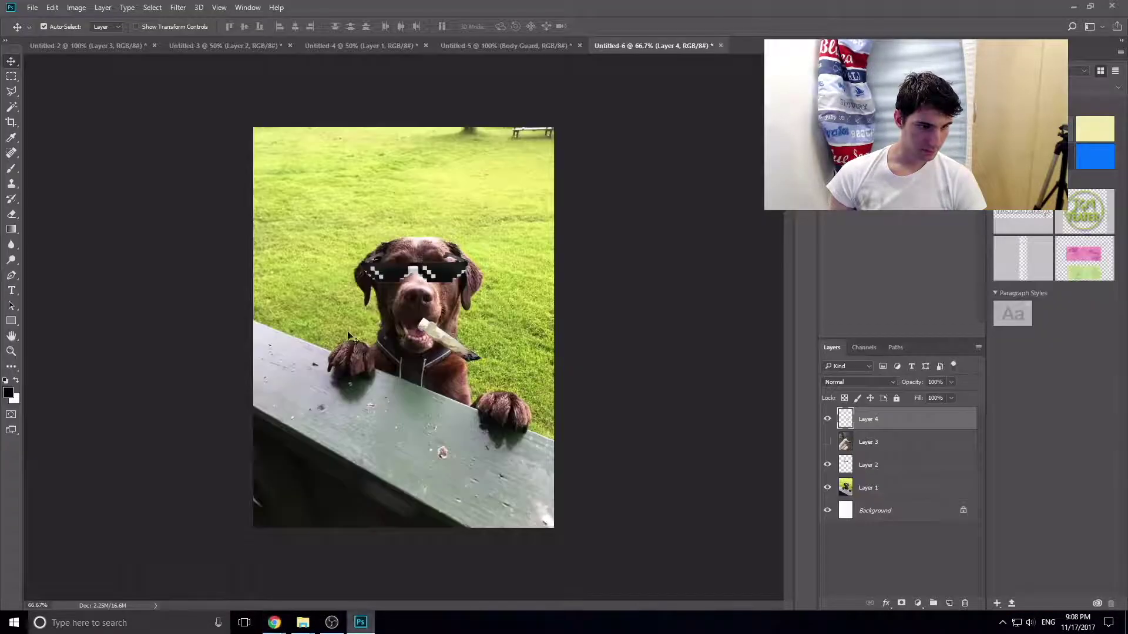
pyautogui.click(36, 9)
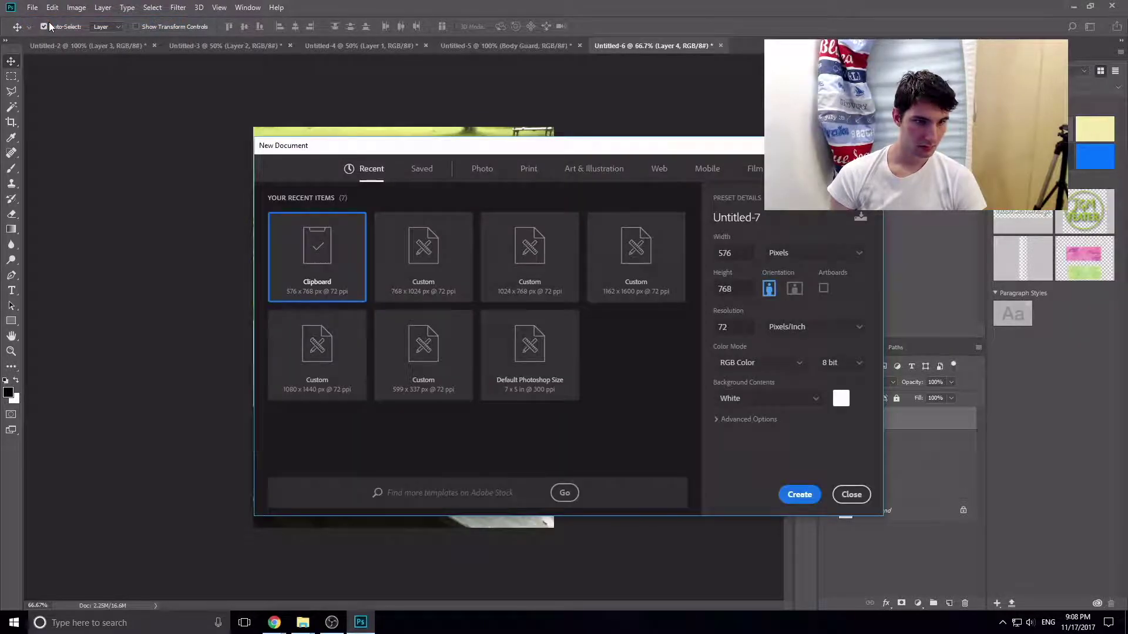
pyautogui.press('Return')
pyautogui.hotkey('ctrl', 'v')
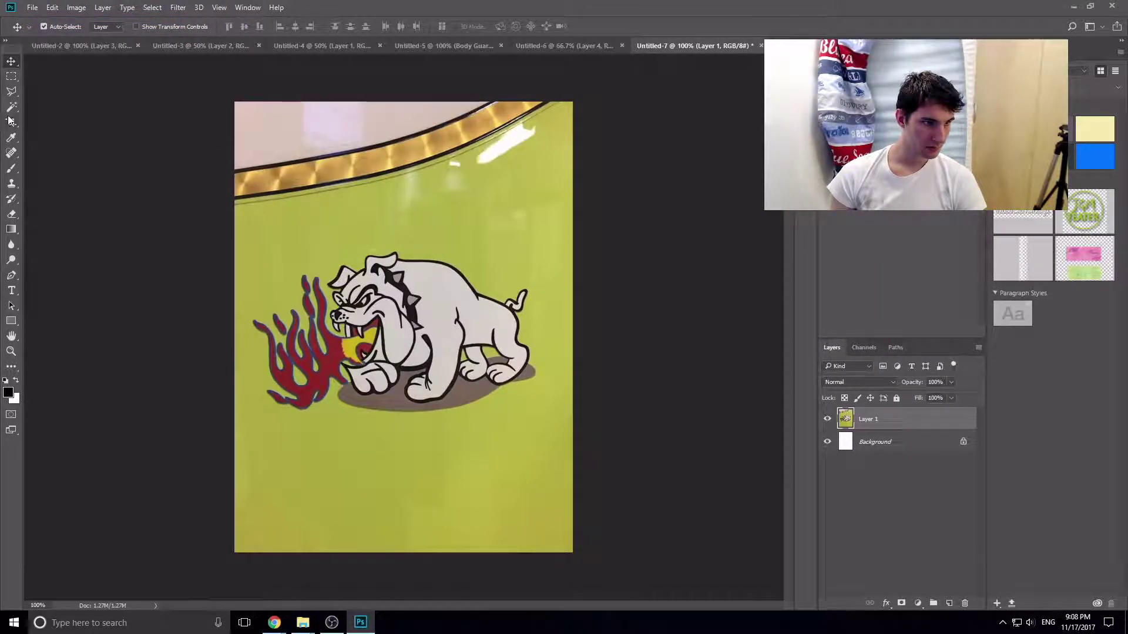
# - Spot-heal the pink area, dark streaks and white glare along the curved line
pyautogui.press('j')
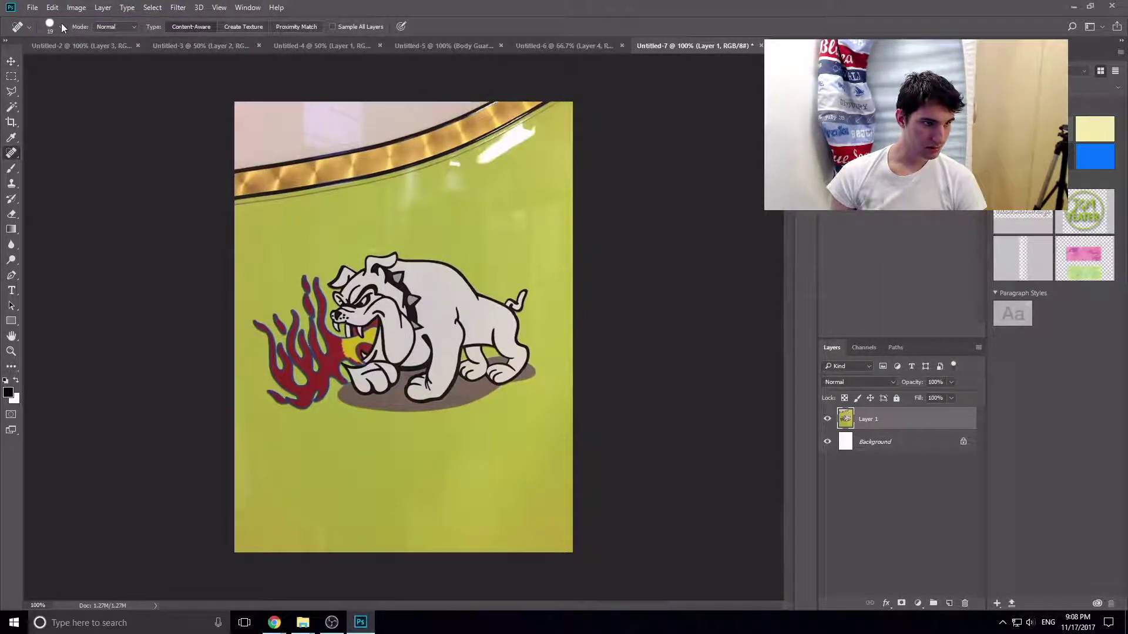
pyautogui.click(61, 27)
pyautogui.moveTo(228, 164)
pyautogui.mouseDown()
pyautogui.moveTo(335, 113)
pyautogui.moveTo(456, 111)
pyautogui.moveTo(259, 146)
pyautogui.moveTo(345, 96)
pyautogui.mouseUp()
pyautogui.moveTo(482, 95); pyautogui.dragTo(482, 99)
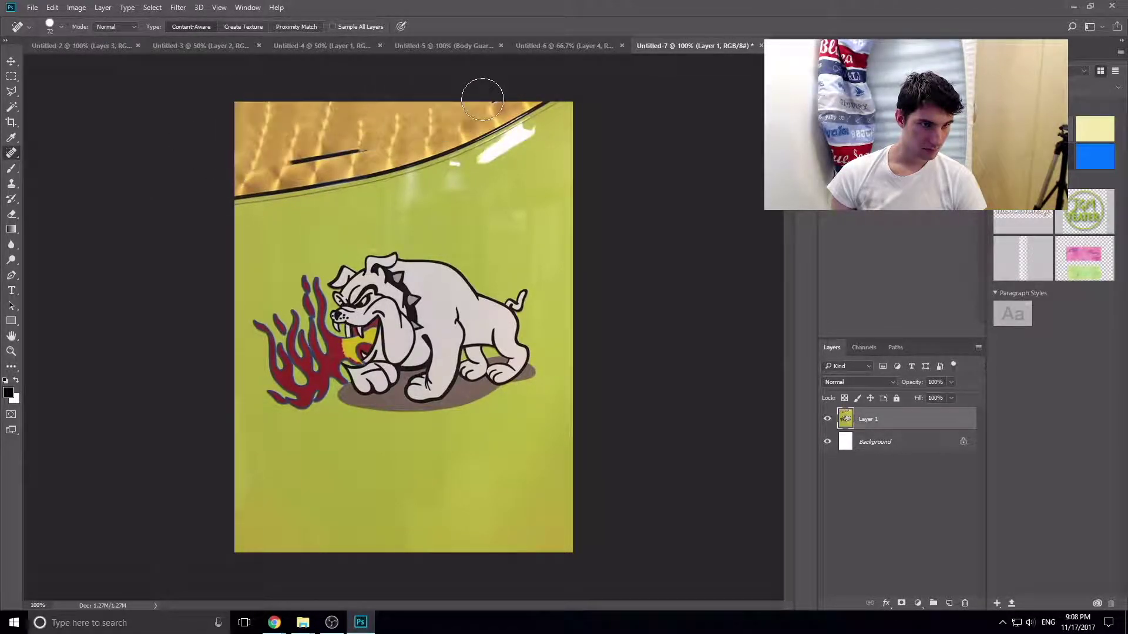
pyautogui.moveTo(382, 133)
pyautogui.mouseDown()
pyautogui.moveTo(311, 129)
pyautogui.moveTo(293, 170)
pyautogui.mouseUp()
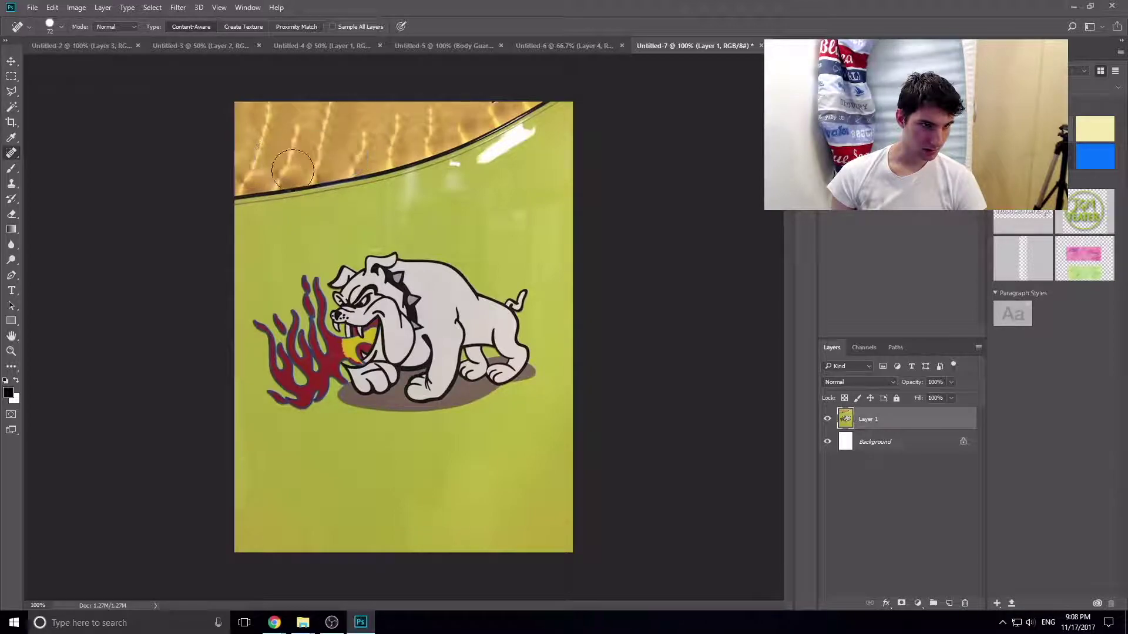
pyautogui.moveTo(535, 145); pyautogui.dragTo(458, 162)
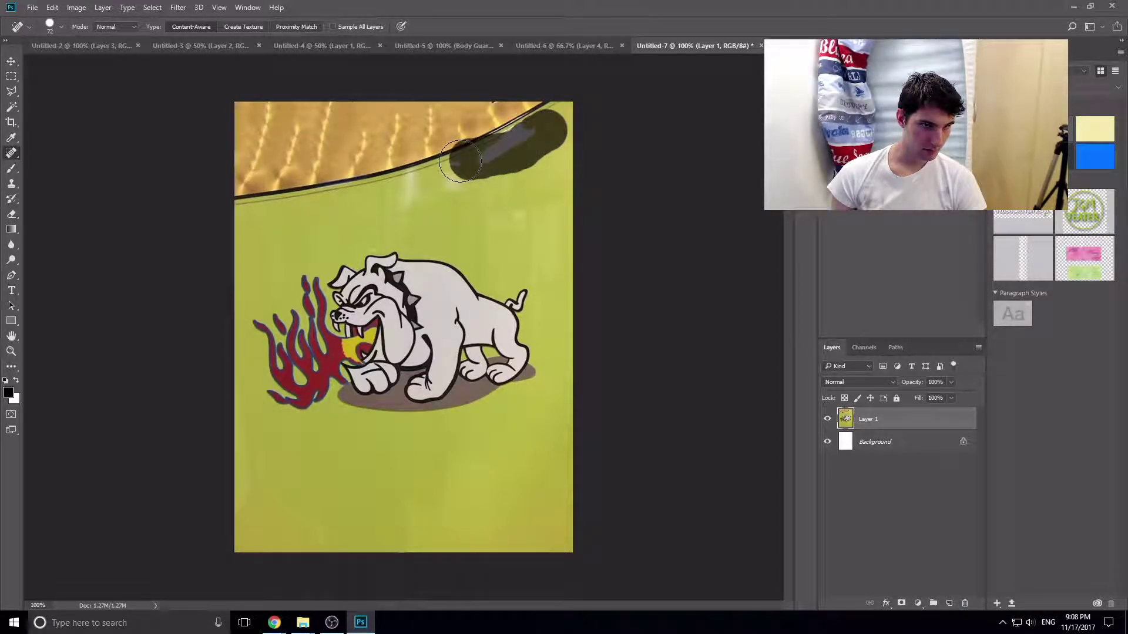
pyautogui.moveTo(541, 122); pyautogui.dragTo(528, 143)
pyautogui.click(488, 152)
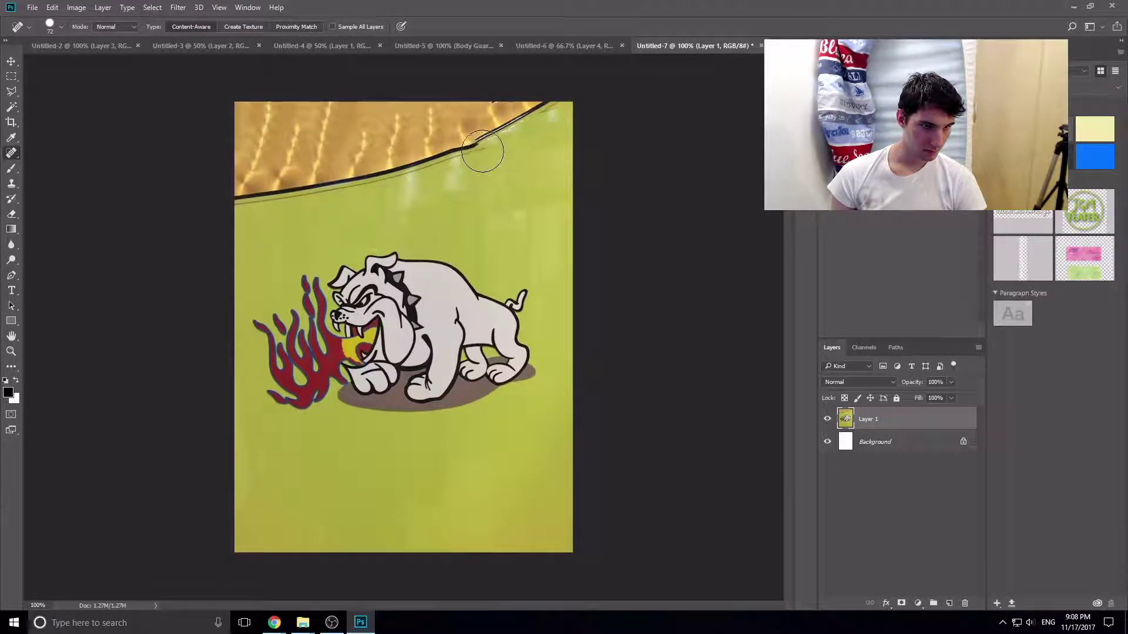
pyautogui.click(476, 158)
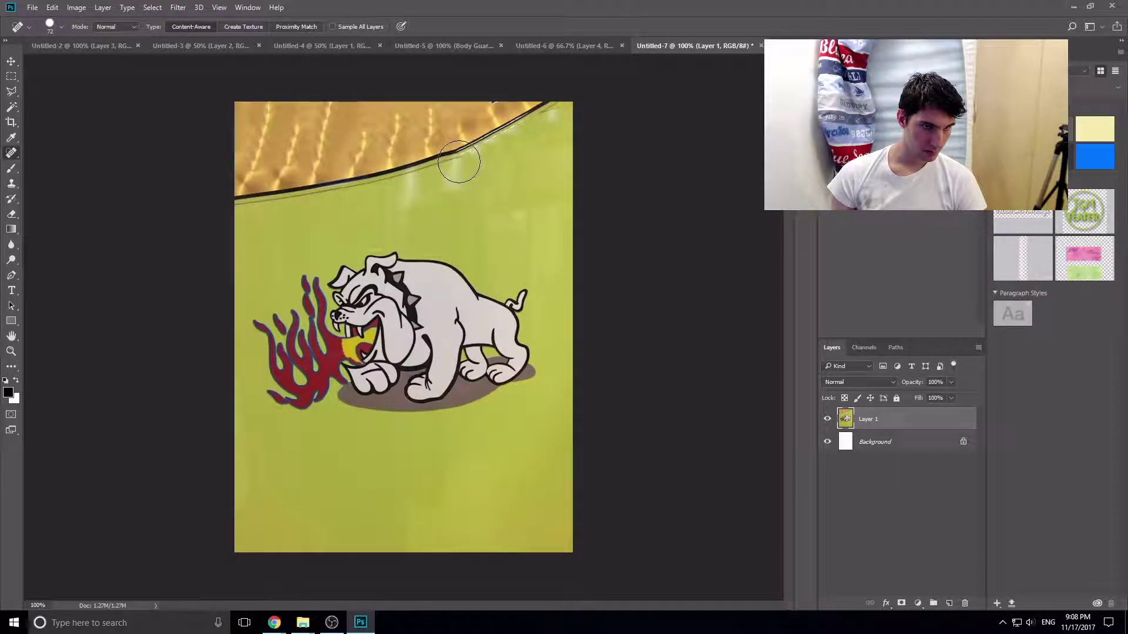
pyautogui.click(453, 167)
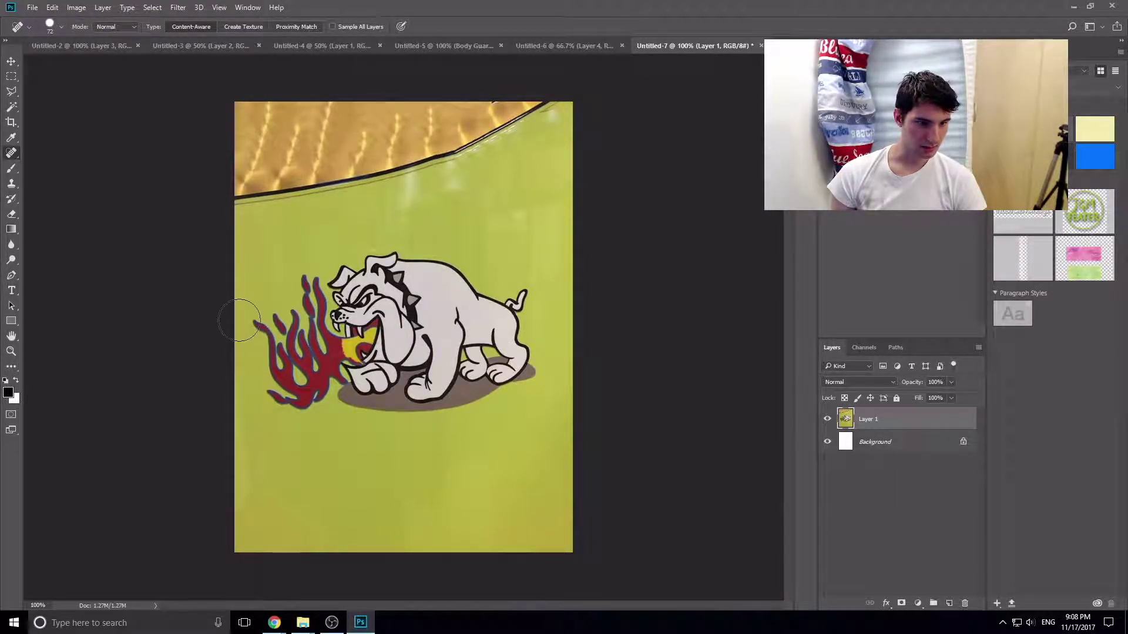
# - Shift the logo's hue to -165 with Hue/Saturation to turn it purple
pyautogui.hotkey('ctrl', 'u')
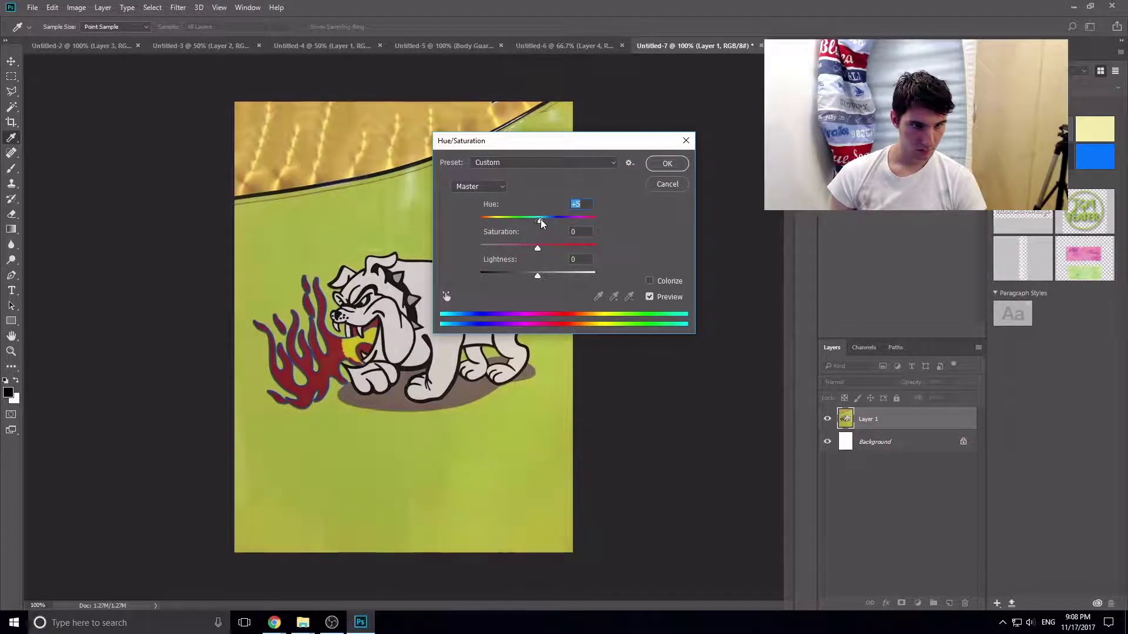
pyautogui.moveTo(537, 220)
pyautogui.mouseDown()
pyautogui.moveTo(484, 220)
pyautogui.moveTo(652, 226)
pyautogui.mouseUp()
pyautogui.click(668, 164)
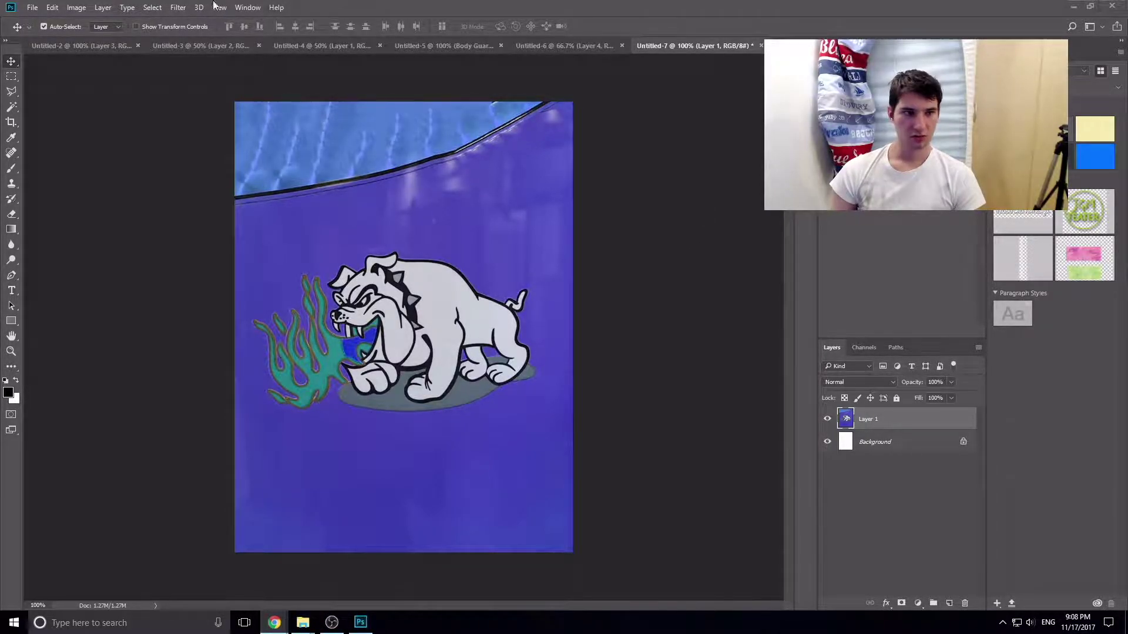
pyautogui.click(94, 45)
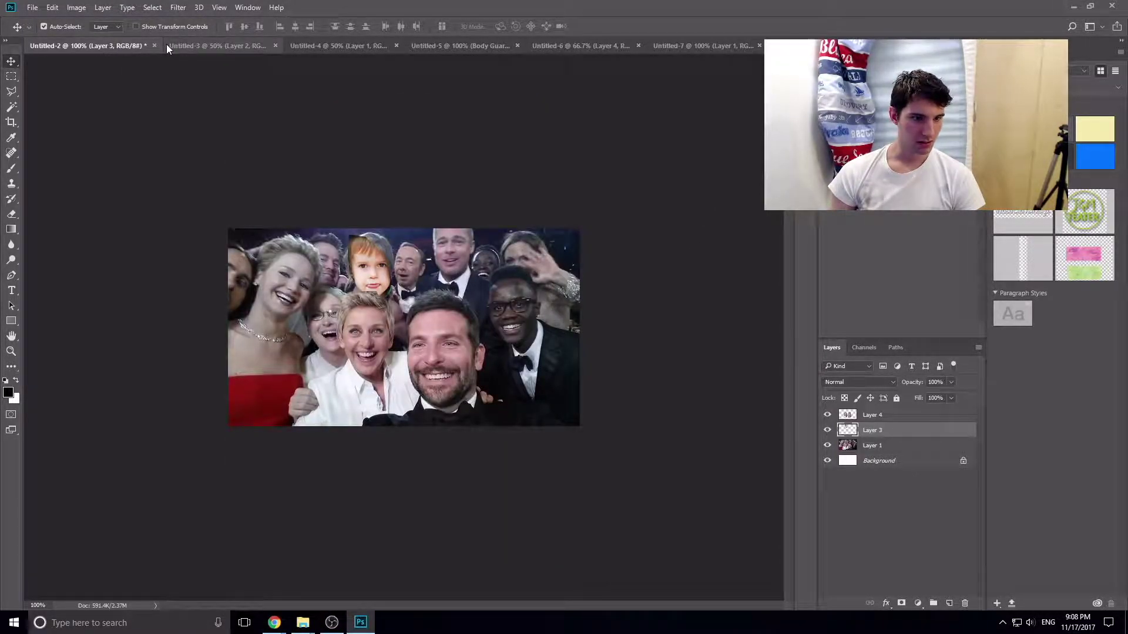
# - Flip through the two-dogs, Body Guard and brown dog edits, ending on the purple bulldog logo
pyautogui.click(195, 44)
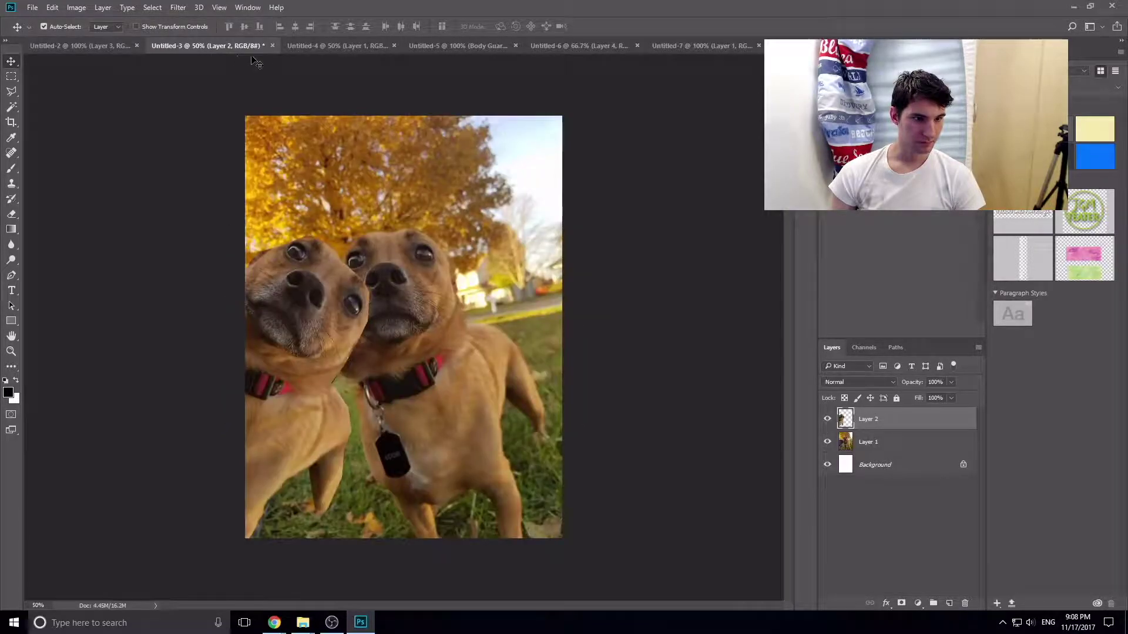
pyautogui.click(326, 45)
pyautogui.click(446, 46)
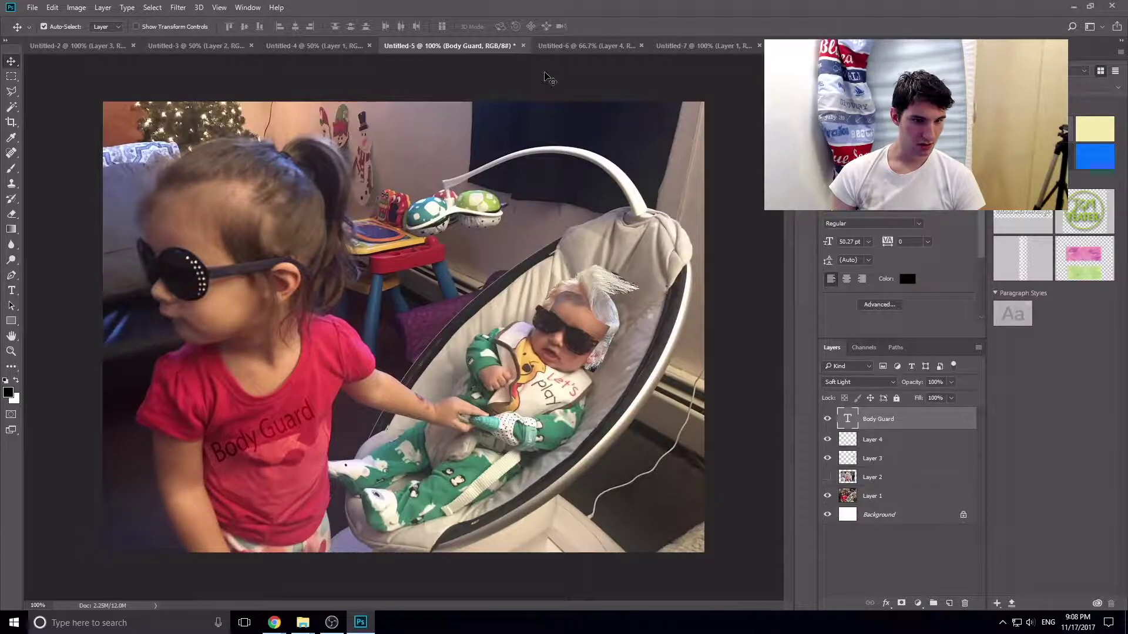
pyautogui.click(574, 50)
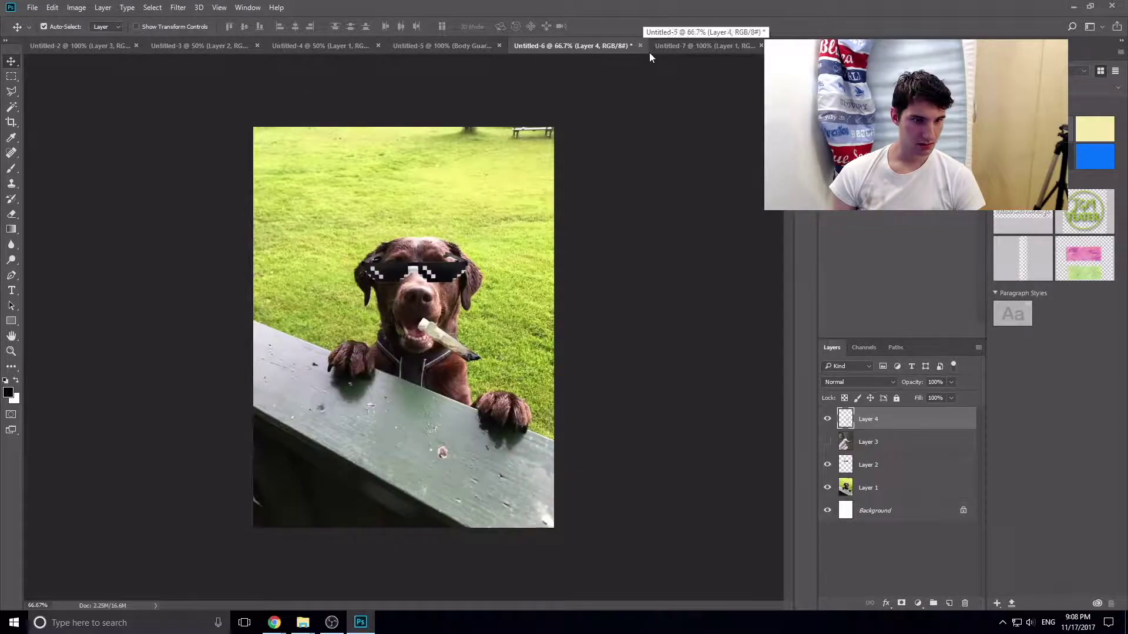
pyautogui.click(666, 46)
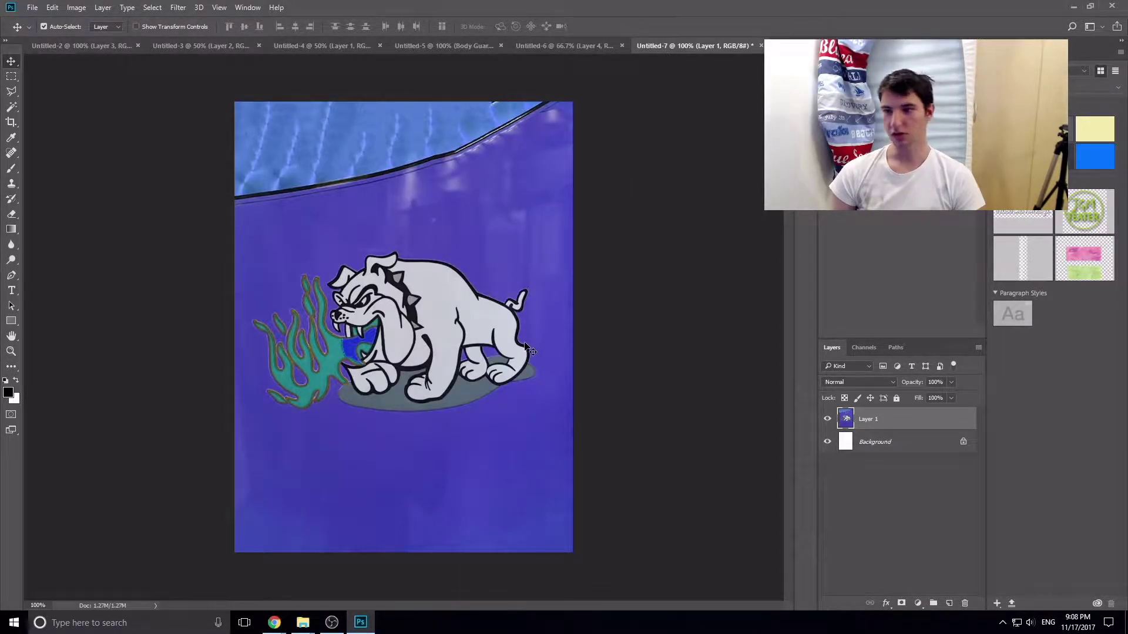